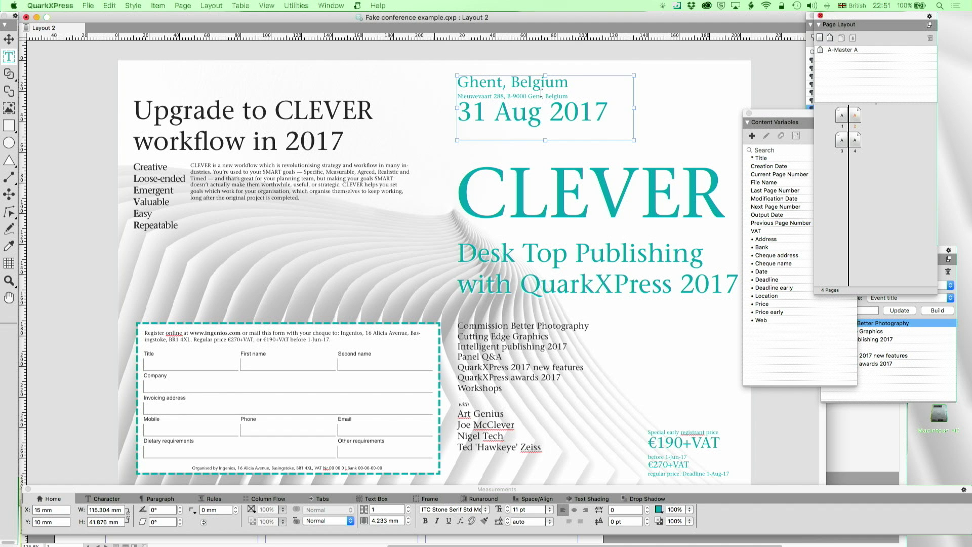
Step: Inspect the location text's variable and zoom briefly into the registration form, then back out
click(461, 95)
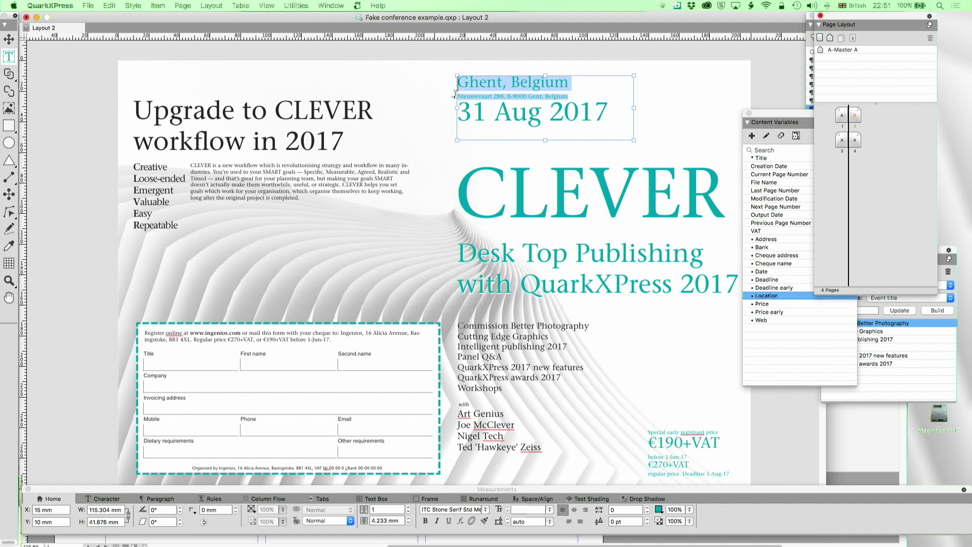
key(Right)
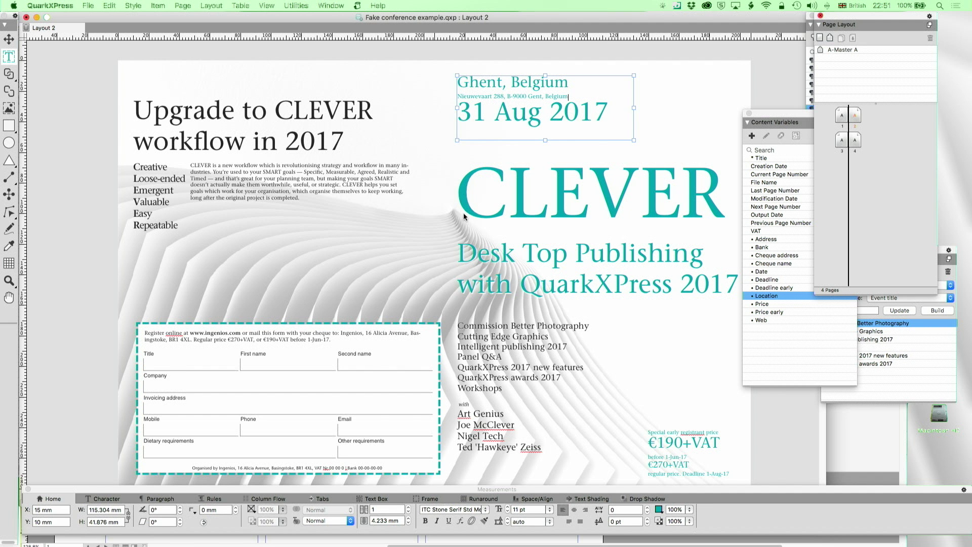
scroll(463, 211, down, 5)
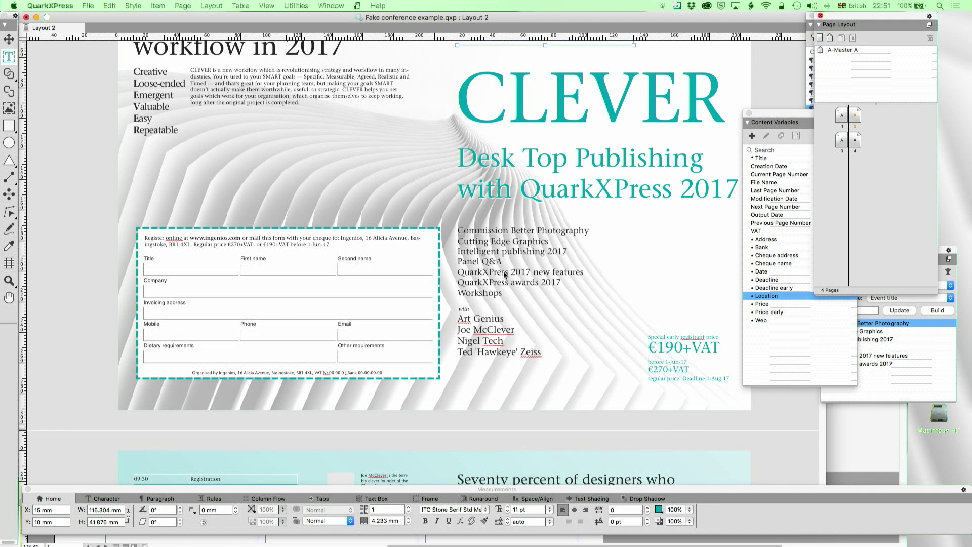
scroll(251, 269, up, 3)
click(8, 280)
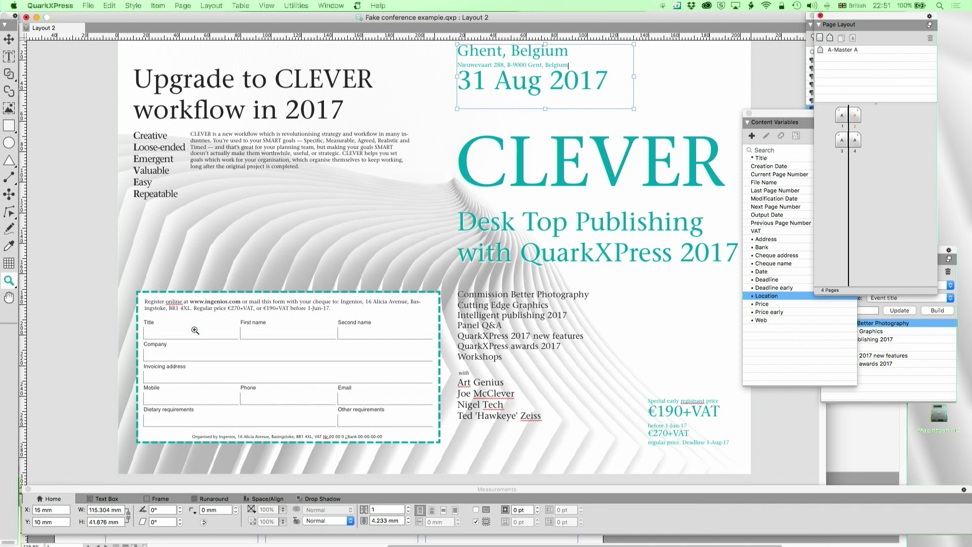
drag(143, 293, 438, 328)
alt+click(407, 310)
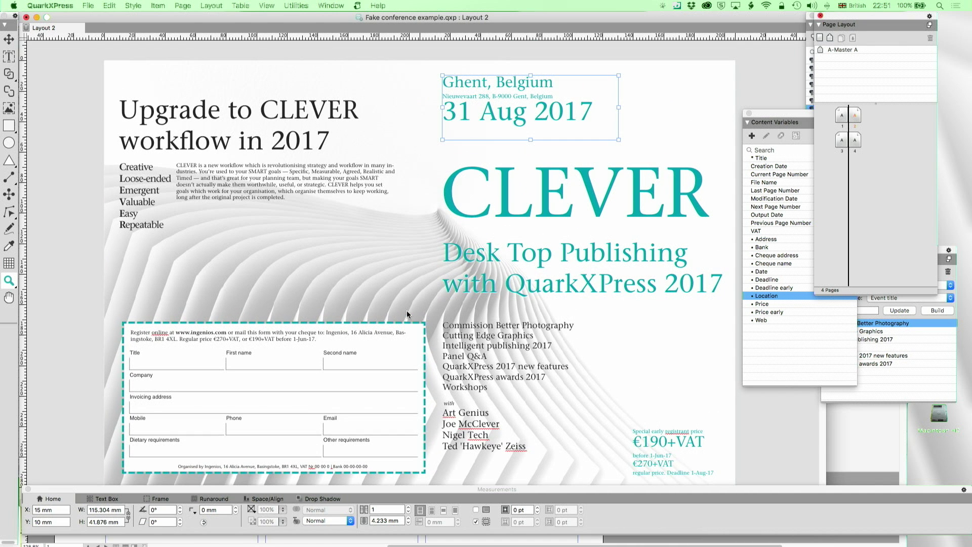
Step: Show suppressed items and move the hidden event details table onto the pasteboard
click(267, 5)
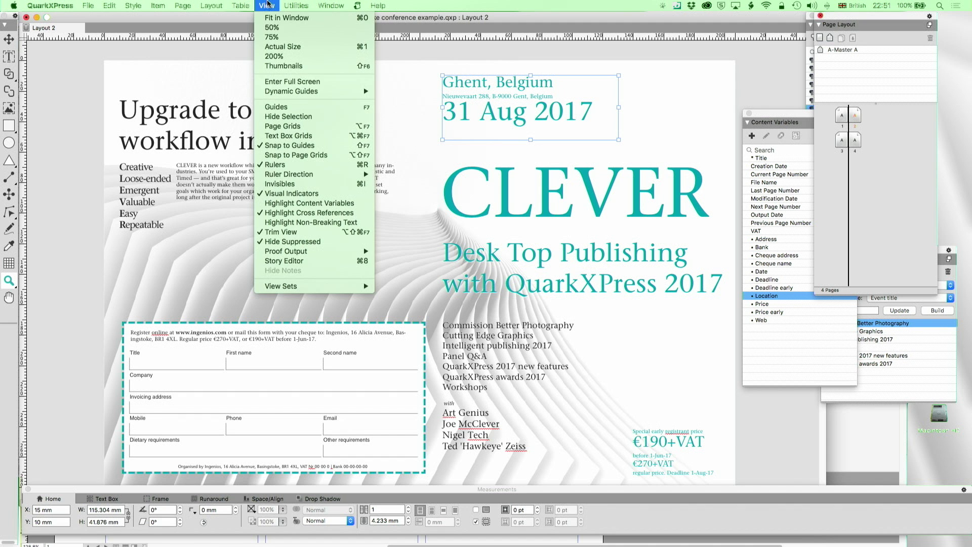
click(278, 243)
scroll(288, 261, left, 5)
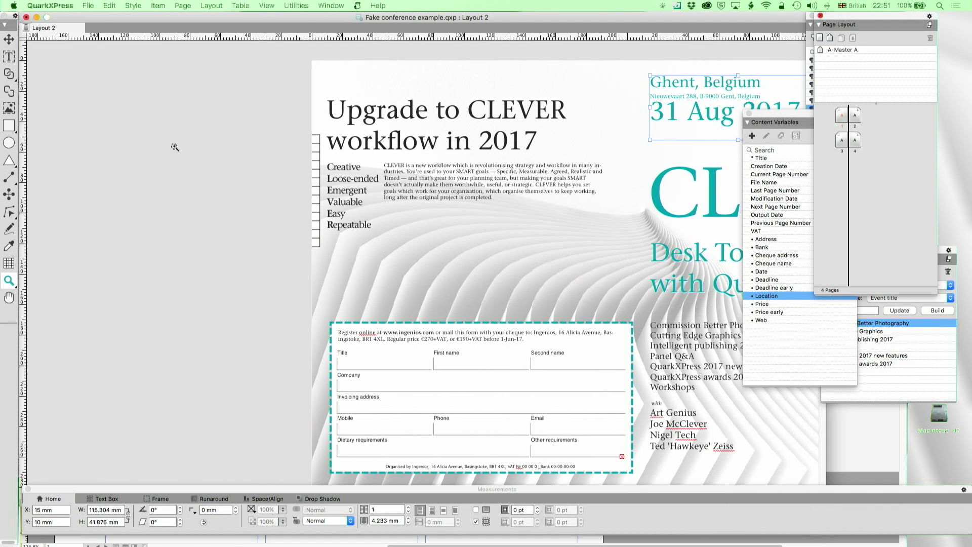
click(13, 38)
click(269, 6)
click(291, 260)
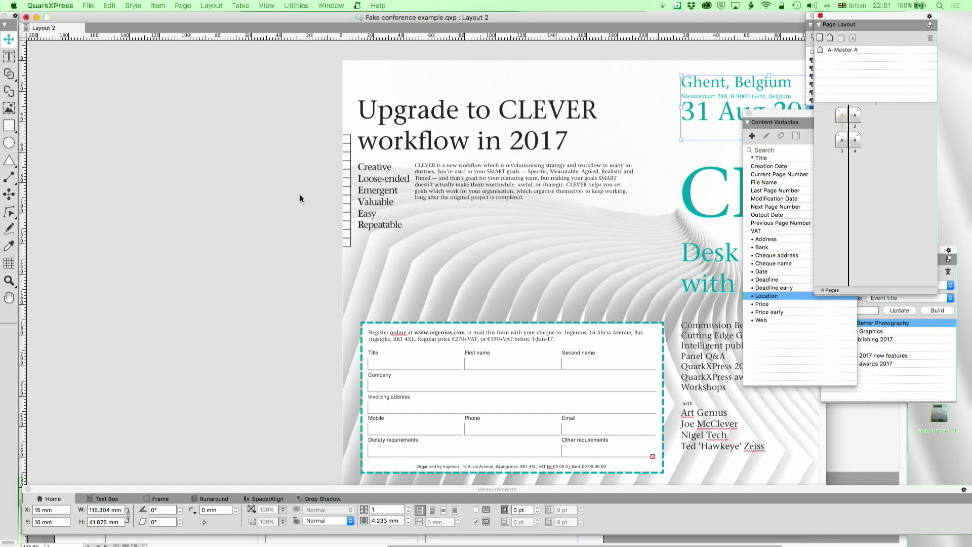
drag(343, 196, 299, 189)
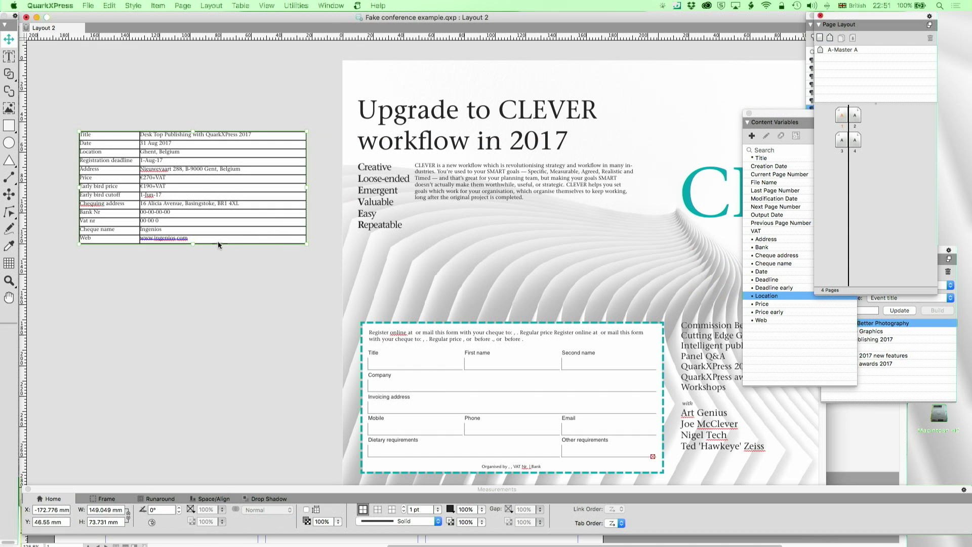
Step: Zoom in until the event table fills the window and move the Content Variables palette aside
click(9, 280)
drag(134, 150, 314, 256)
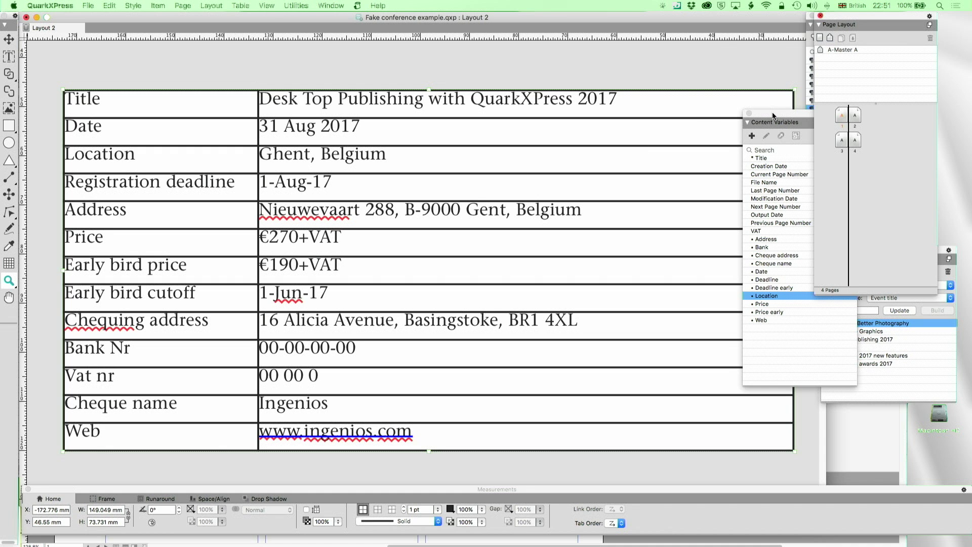
drag(773, 116, 824, 130)
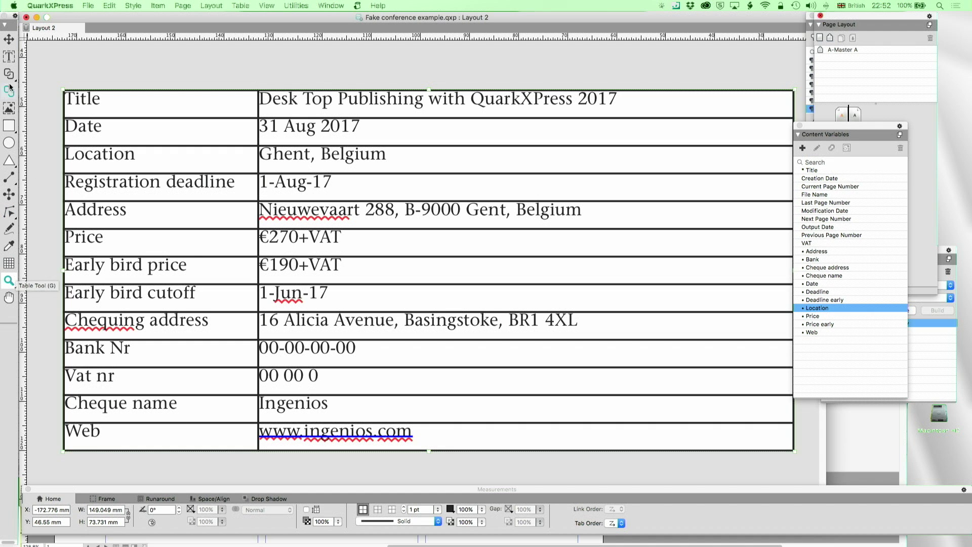
Step: Move the Content Variables and Page Layout palettes aside and enlarge the Style Sheets list
click(8, 56)
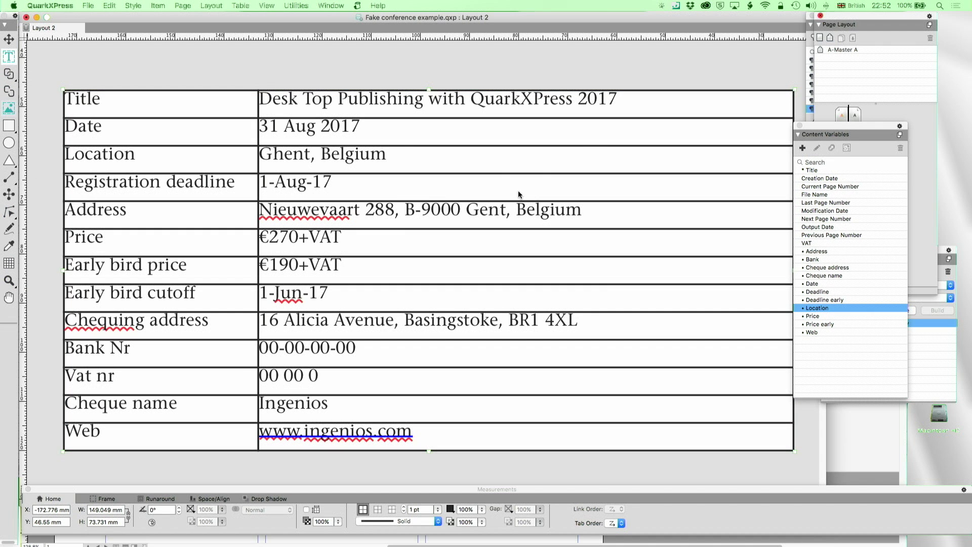
click(611, 104)
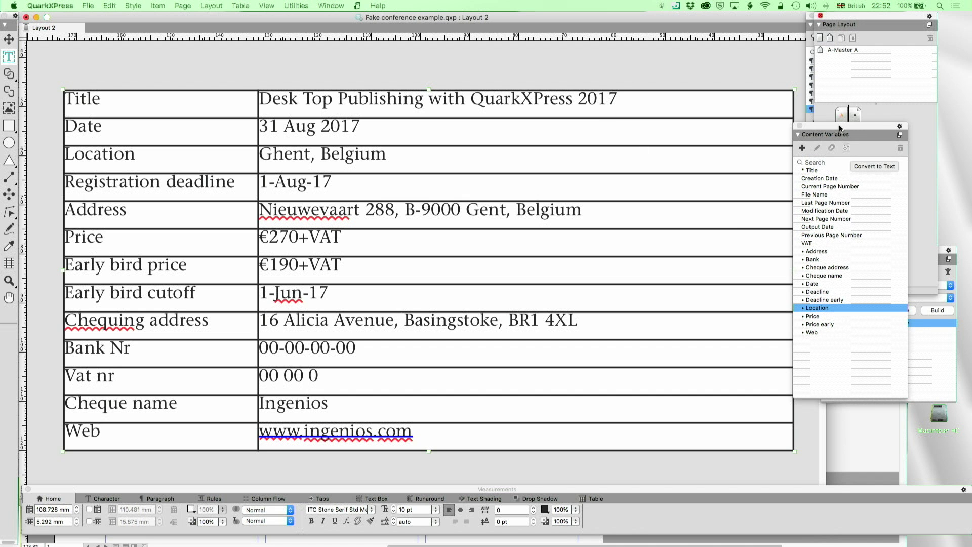
click(886, 29)
drag(849, 14, 804, 186)
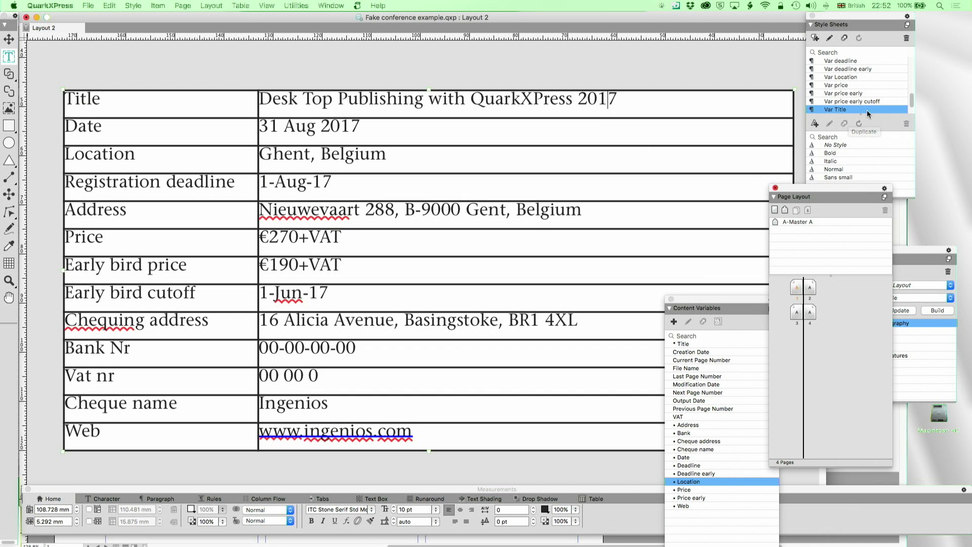
drag(859, 114, 858, 148)
Step: Check the paragraph style of each table row, from Title through Vat nr
click(617, 104)
click(564, 134)
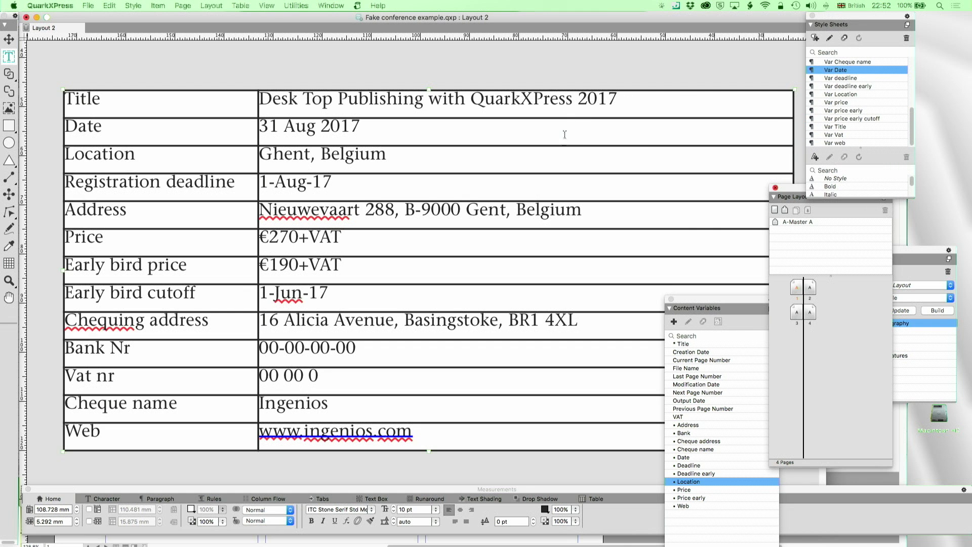
click(519, 159)
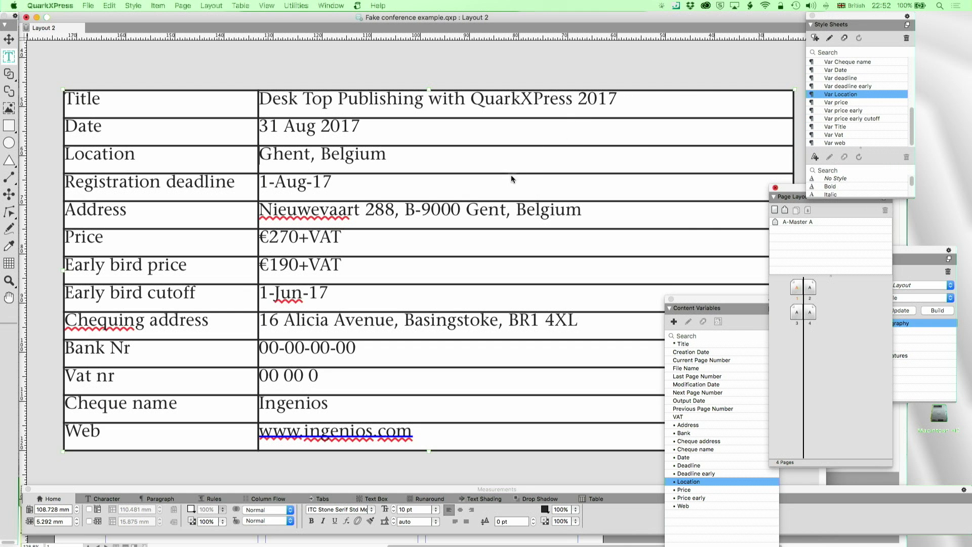
click(505, 192)
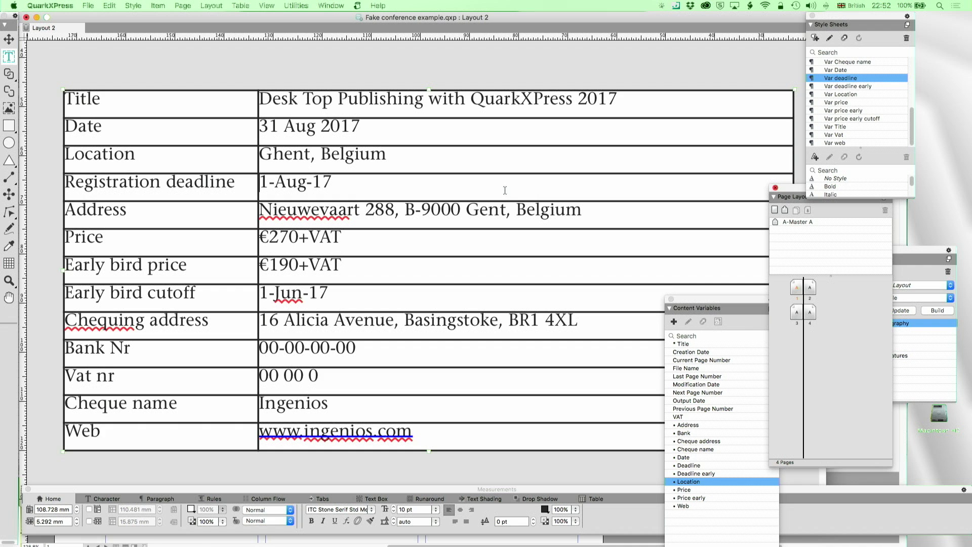
click(521, 213)
click(503, 241)
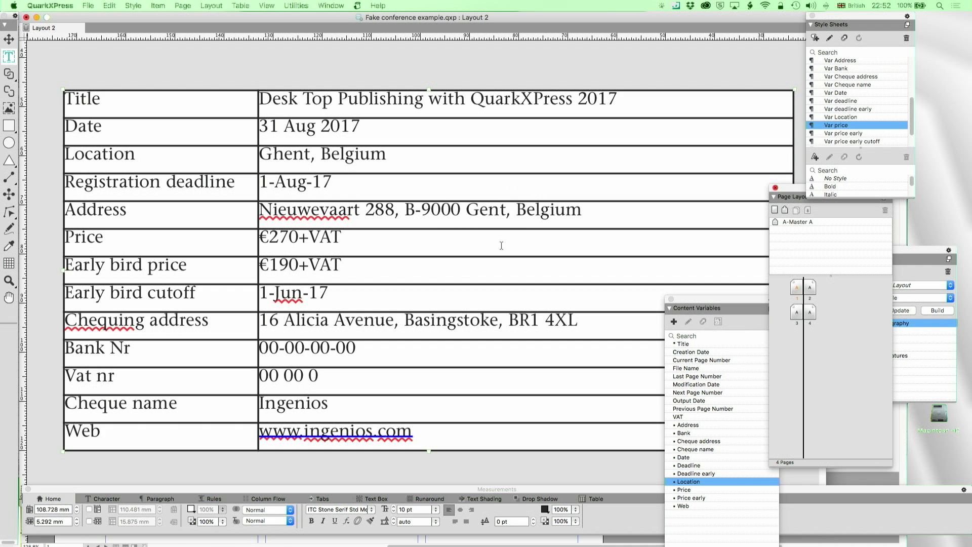
click(480, 272)
scroll(480, 275, down, 3)
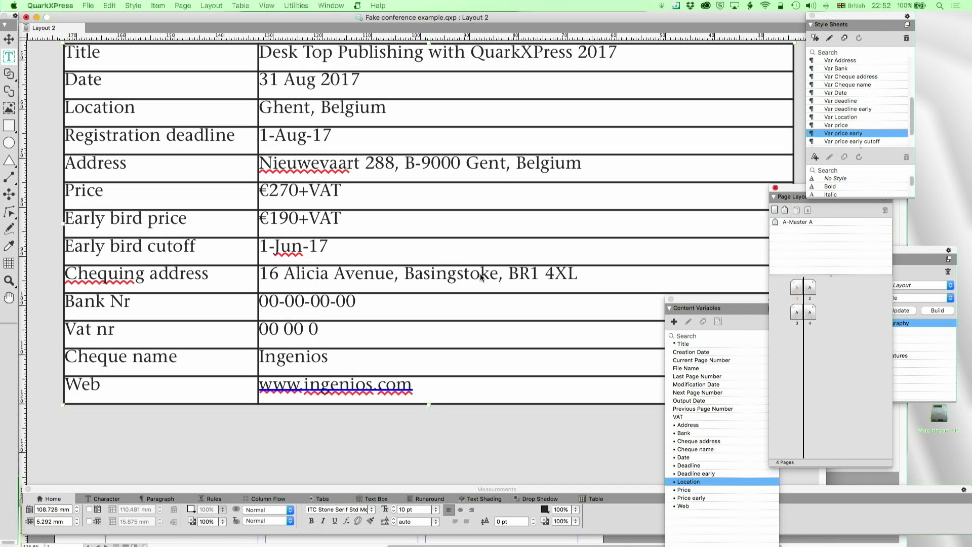
click(457, 253)
scroll(457, 252, down, 3)
click(451, 234)
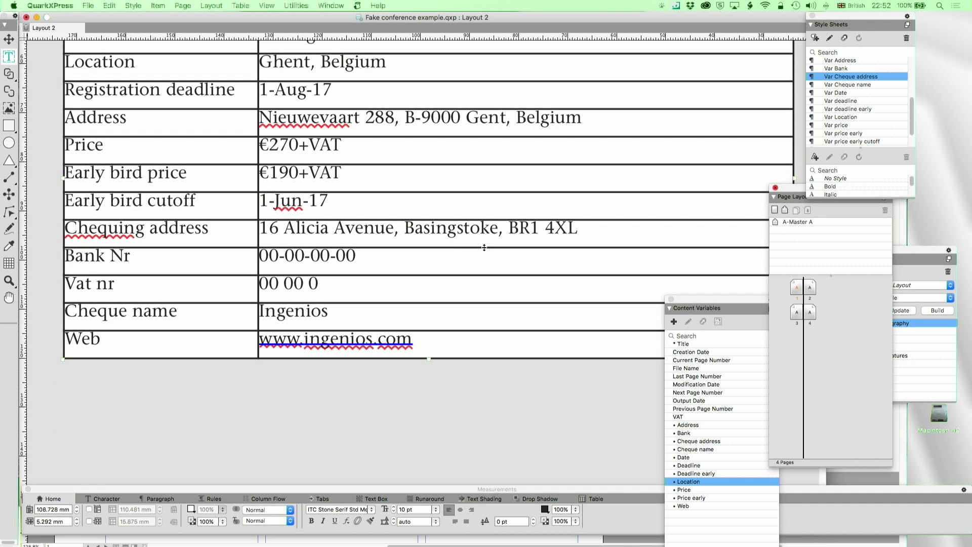
scroll(476, 247, down, 1)
click(466, 248)
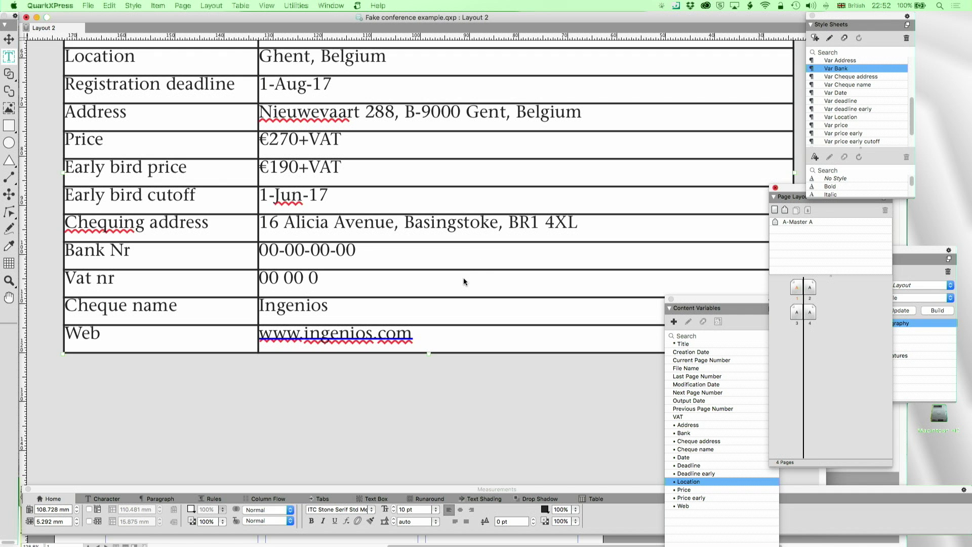
click(463, 275)
scroll(466, 275, down, 2)
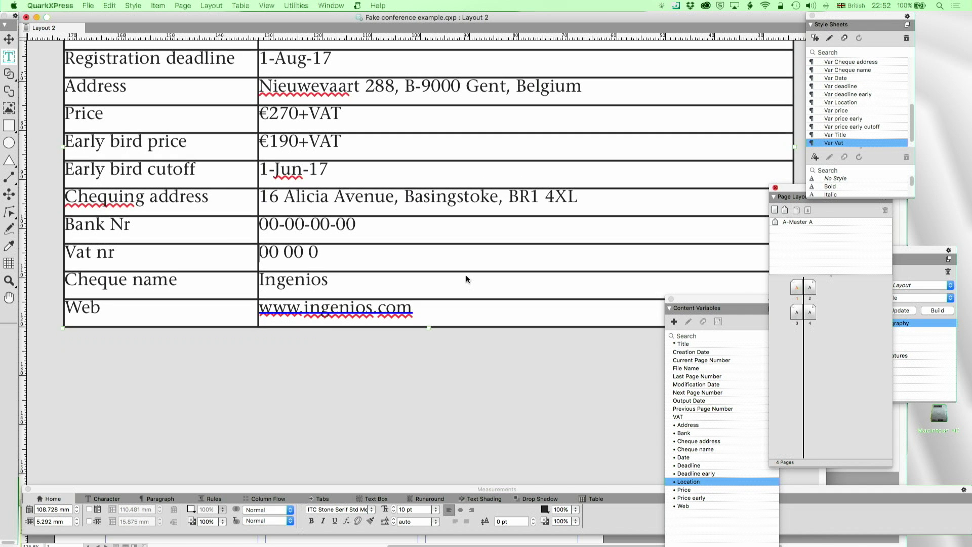
scroll(465, 275, up, 5)
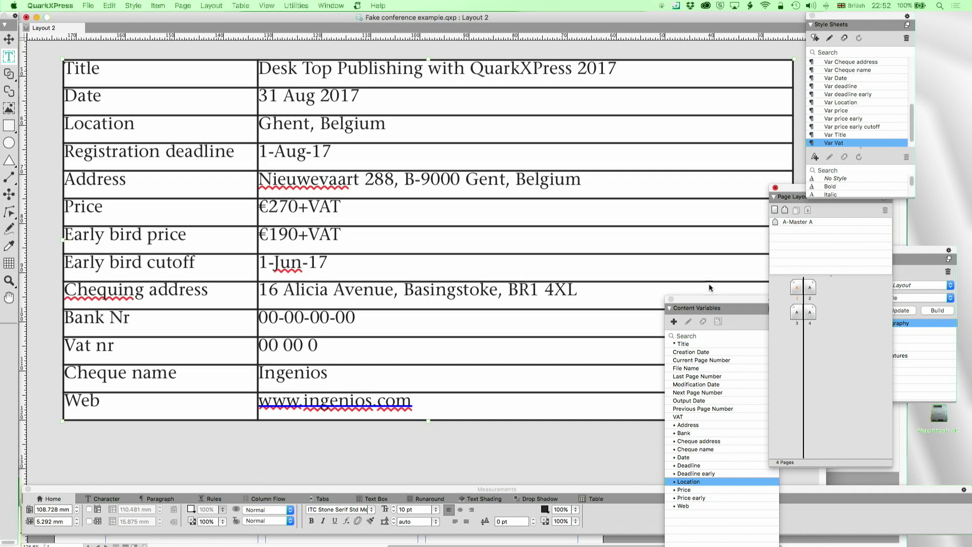
drag(703, 296, 695, 69)
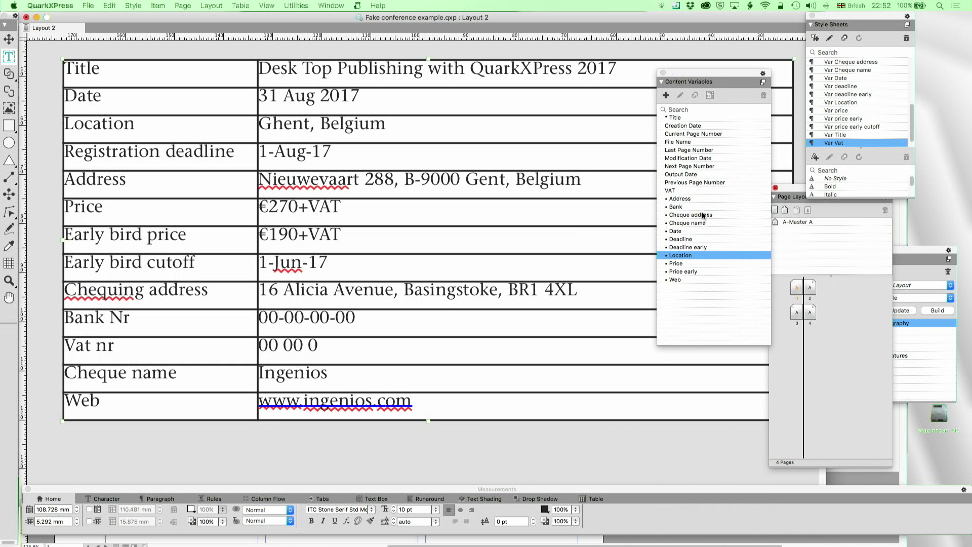
click(680, 258)
click(680, 96)
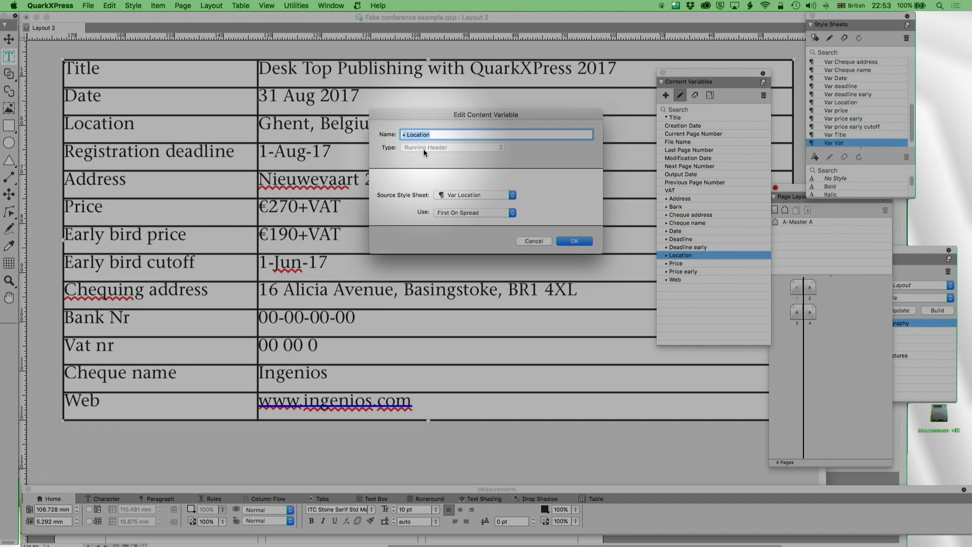
click(463, 196)
click(497, 254)
click(471, 212)
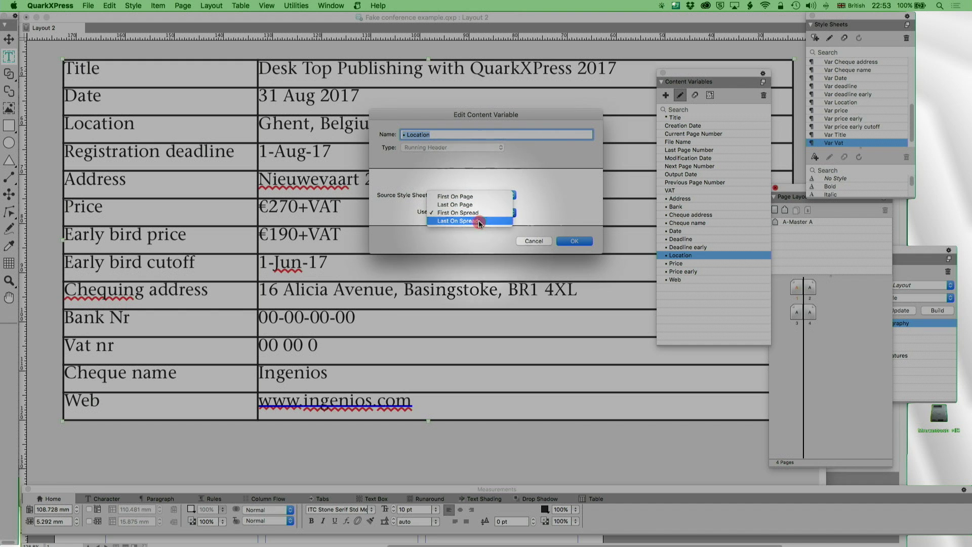
click(551, 203)
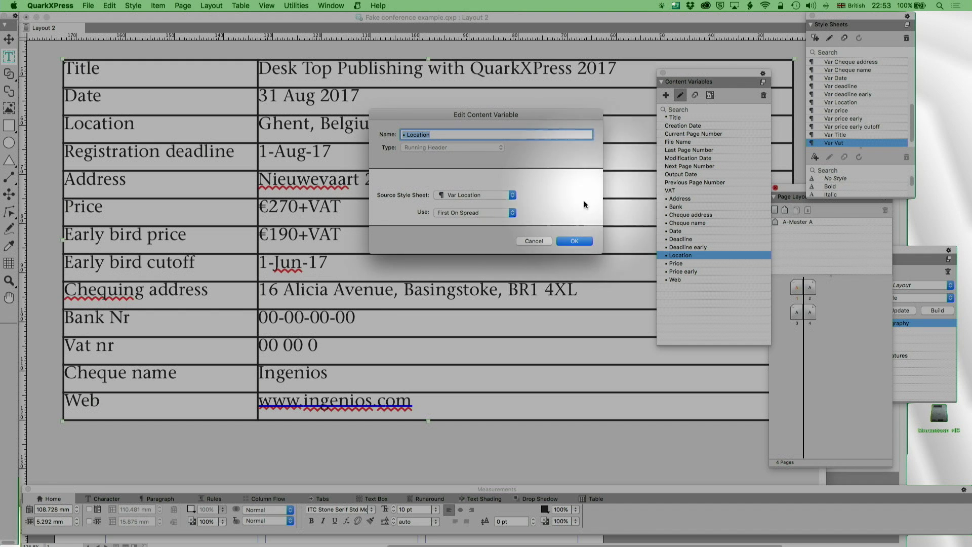
click(536, 243)
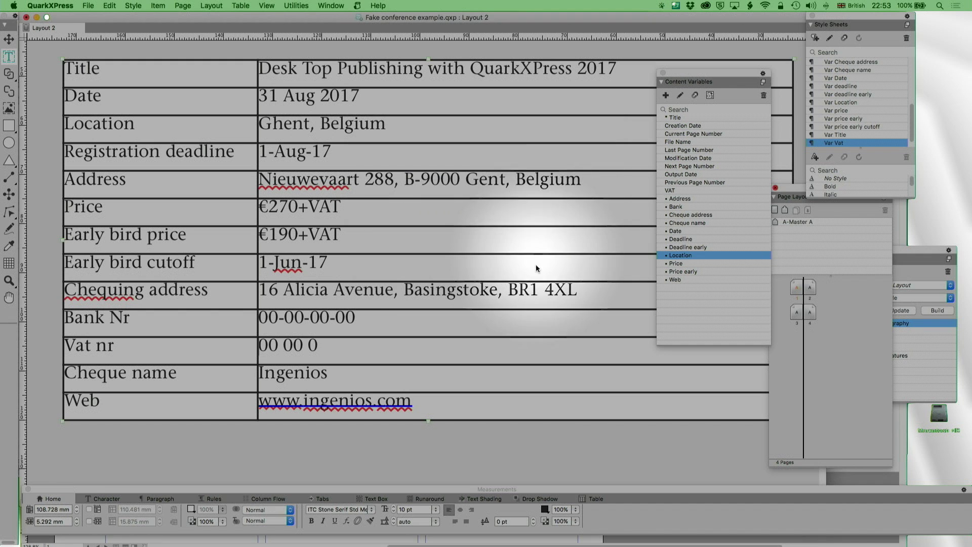
Step: Turn on Highlight Content Variables to mark the variable-driven text in the form
scroll(534, 266, down, 3)
scroll(527, 275, right, 10)
scroll(528, 275, down, 3)
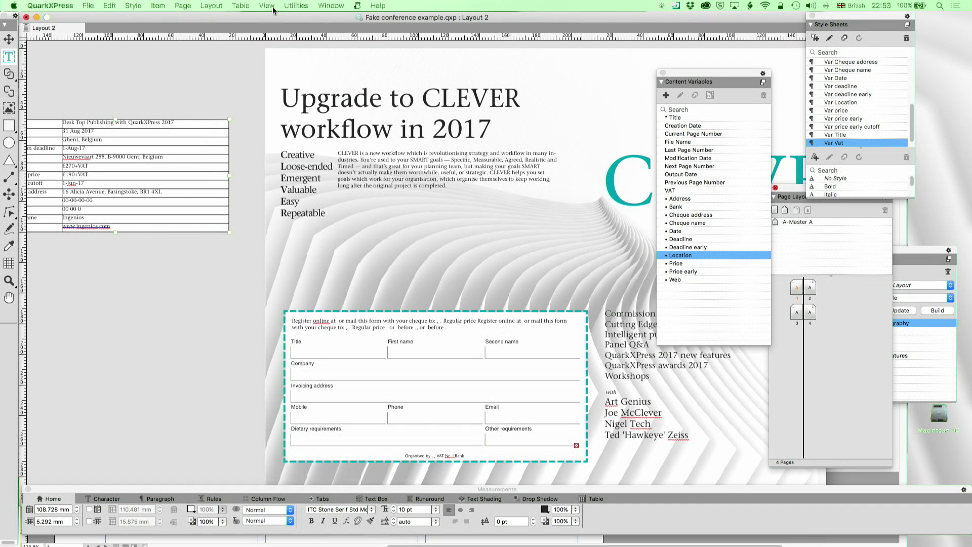
click(272, 7)
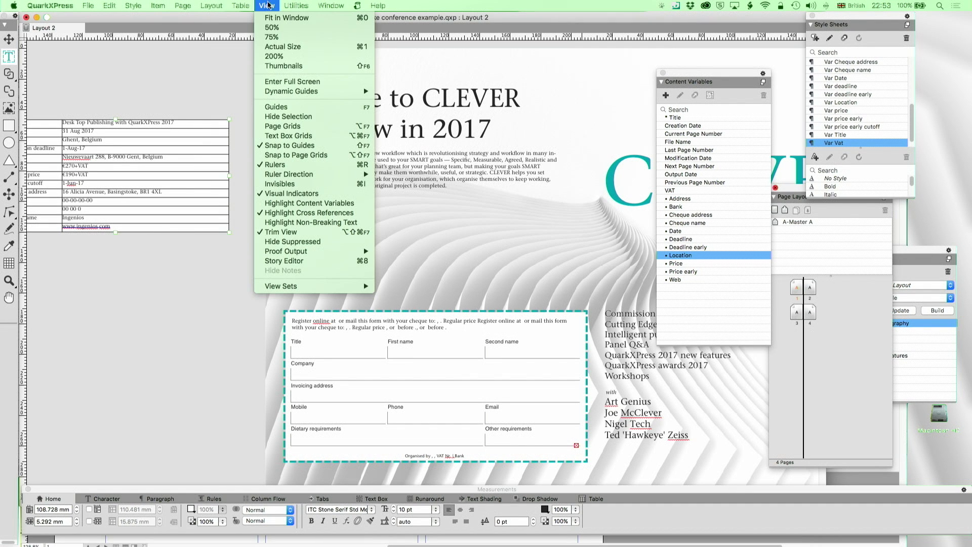
click(294, 227)
Step: Undo the stray drag, turn off Trim View, and delete the small empty box
scroll(448, 242, right, 3)
scroll(448, 243, right, 1)
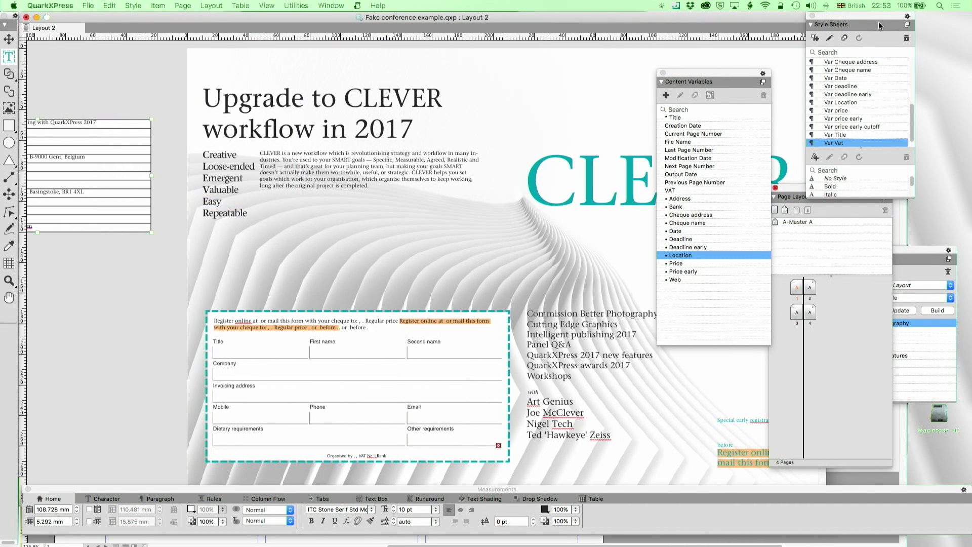
drag(699, 74, 837, 104)
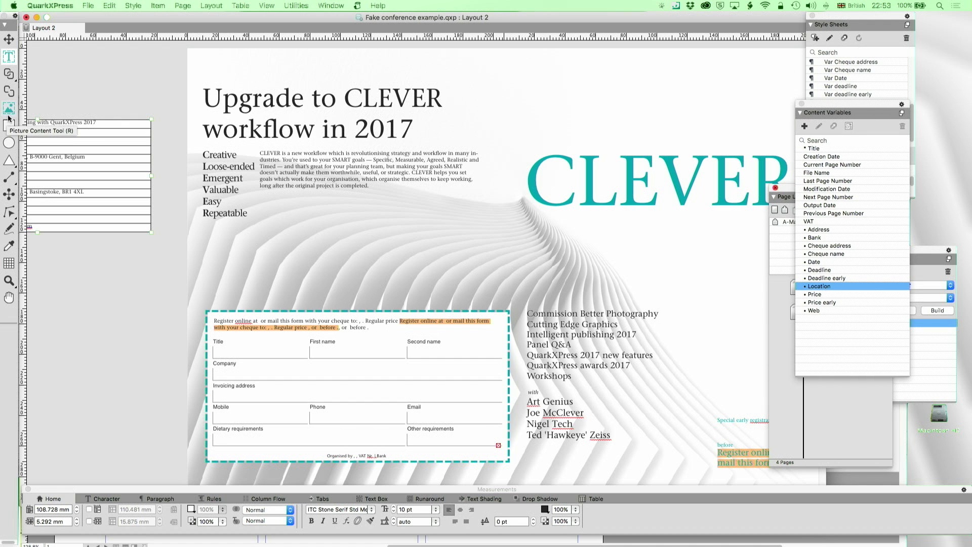
key(super+z)
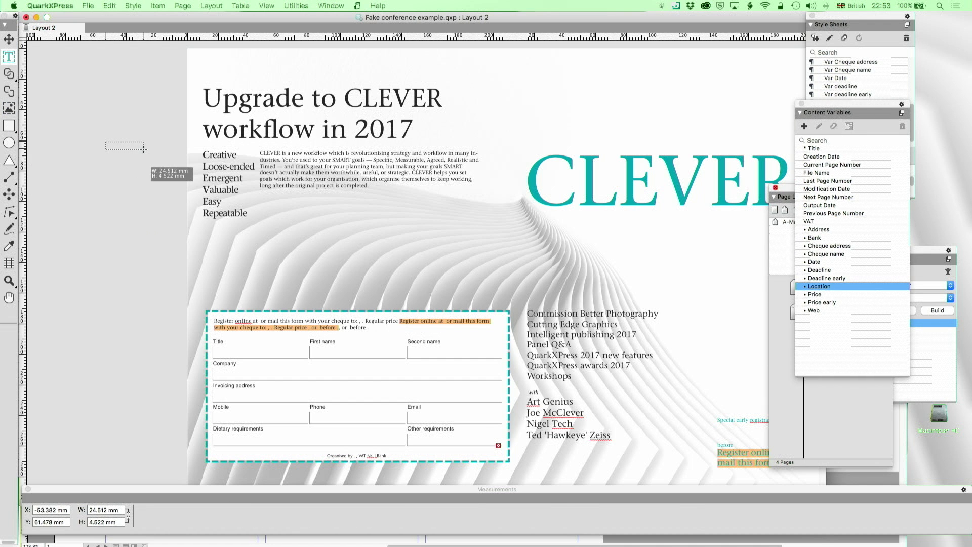
click(8, 39)
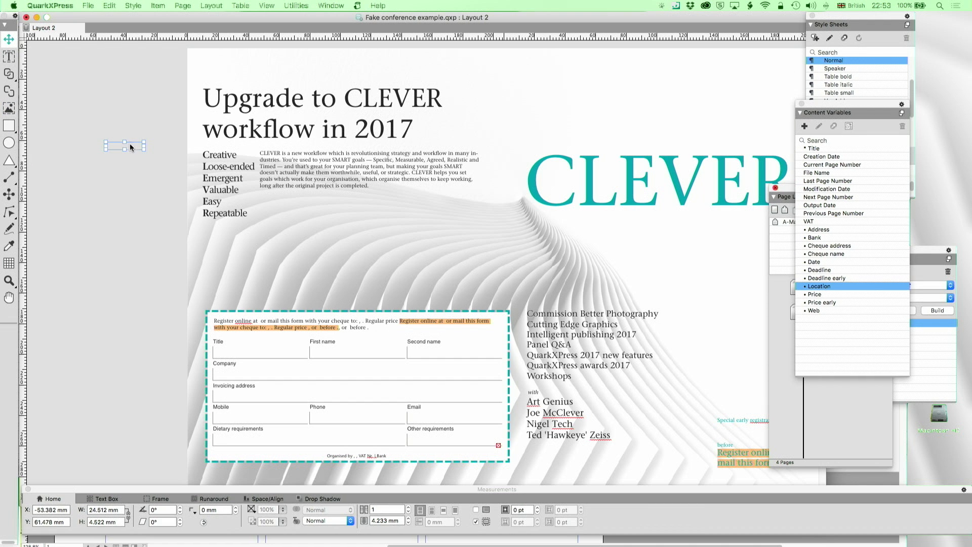
click(267, 5)
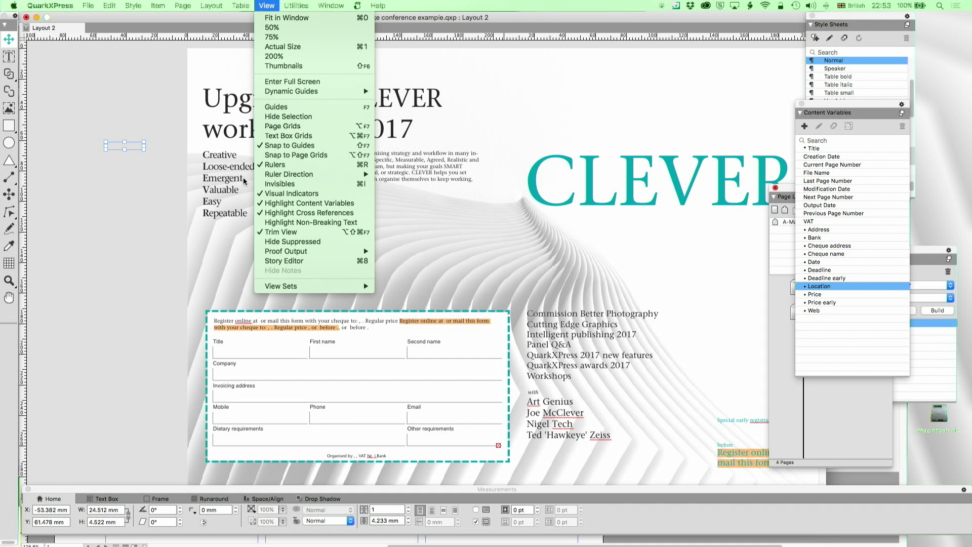
click(280, 232)
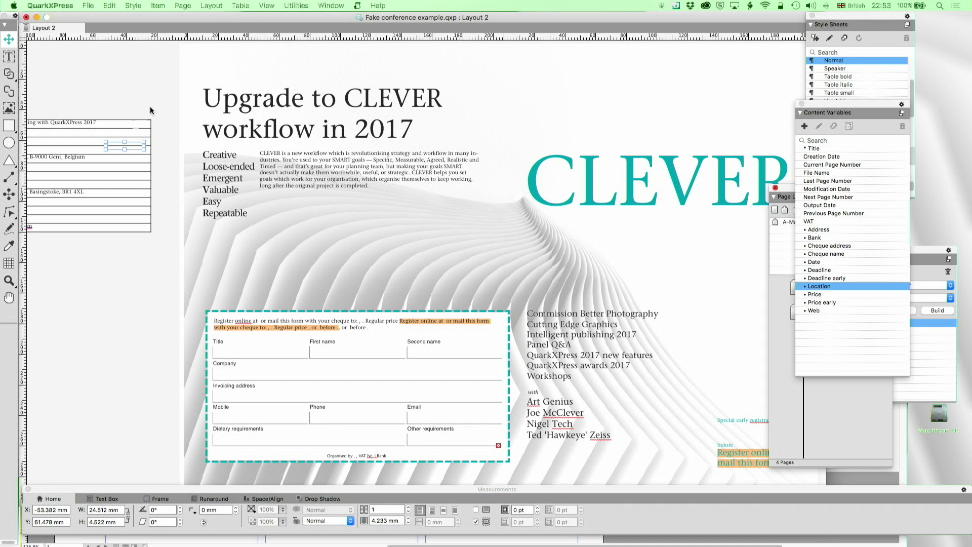
key(BackSpace)
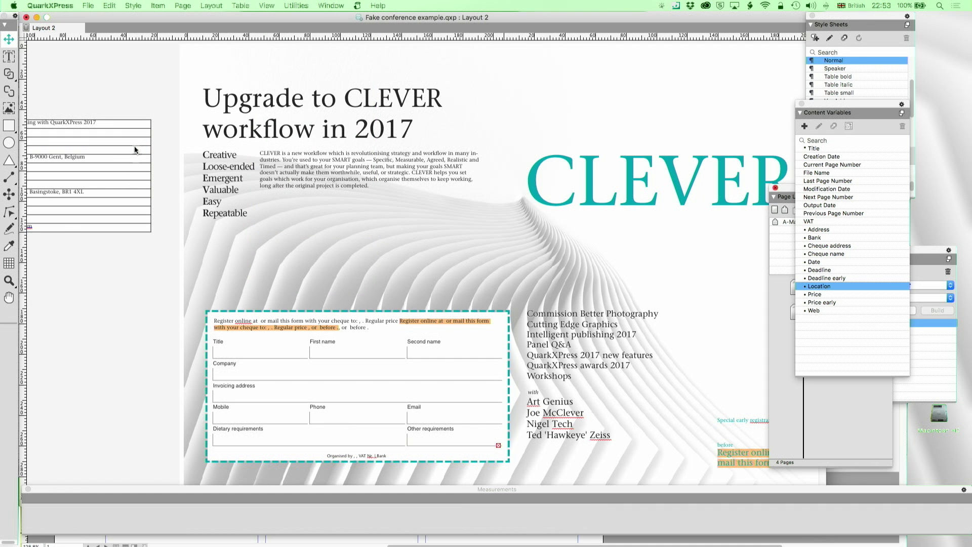
Step: Shift the variables table right and widen its box so values like €270+VAT show in full
drag(136, 148, 167, 144)
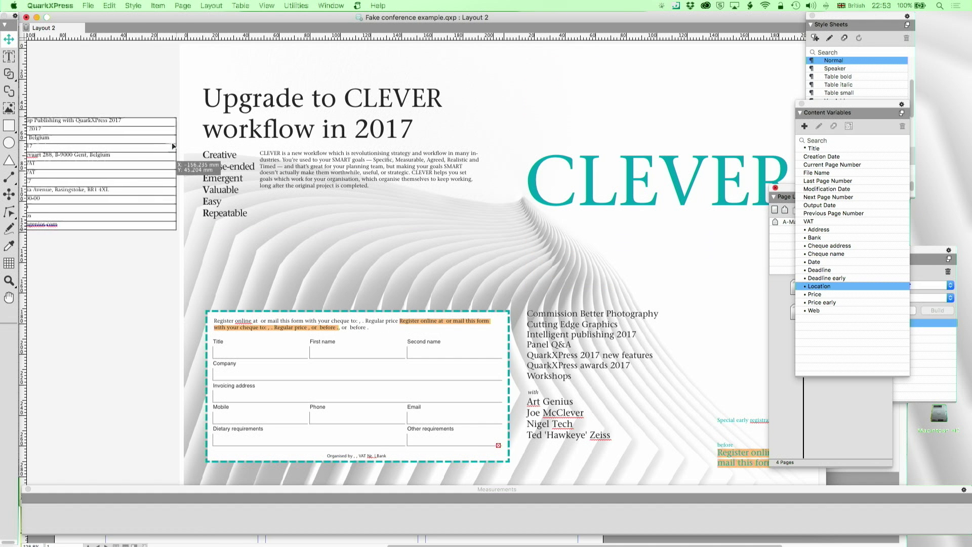
drag(174, 146, 185, 143)
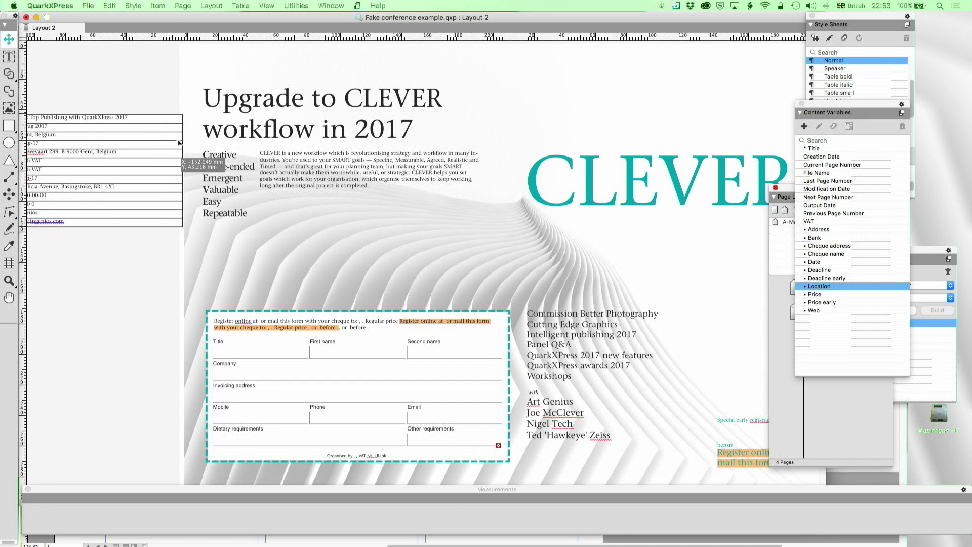
scroll(290, 184, right, 5)
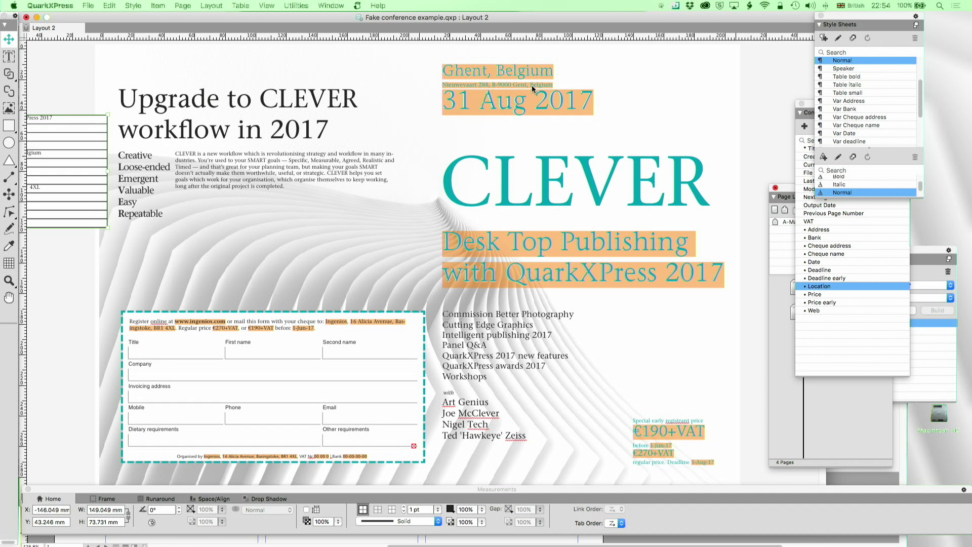
click(532, 85)
scroll(660, 406, down, 1)
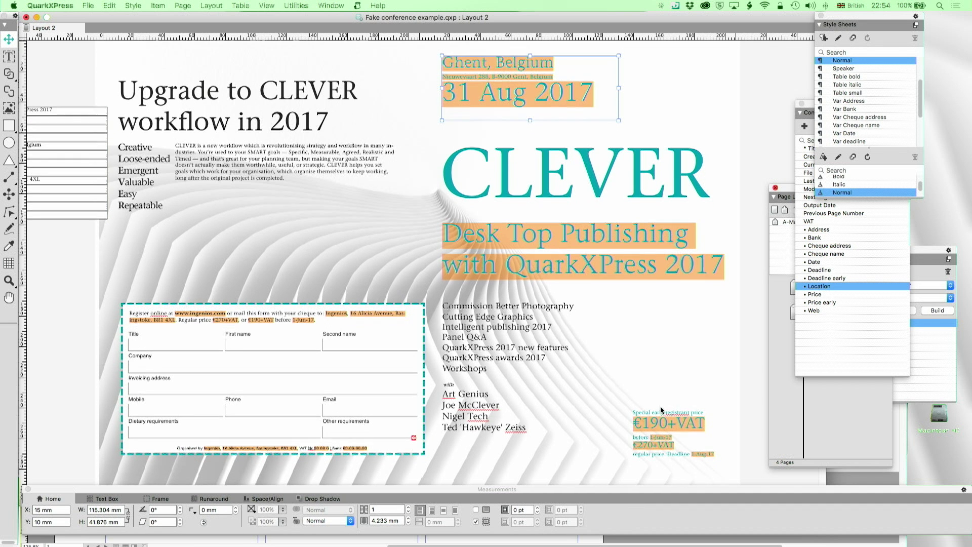
scroll(660, 406, down, 1)
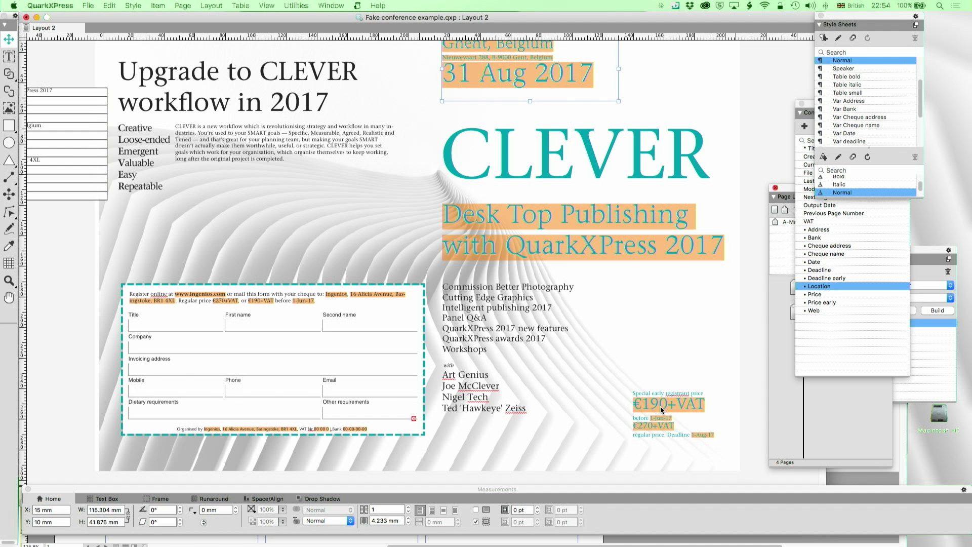
scroll(661, 409, up, 1)
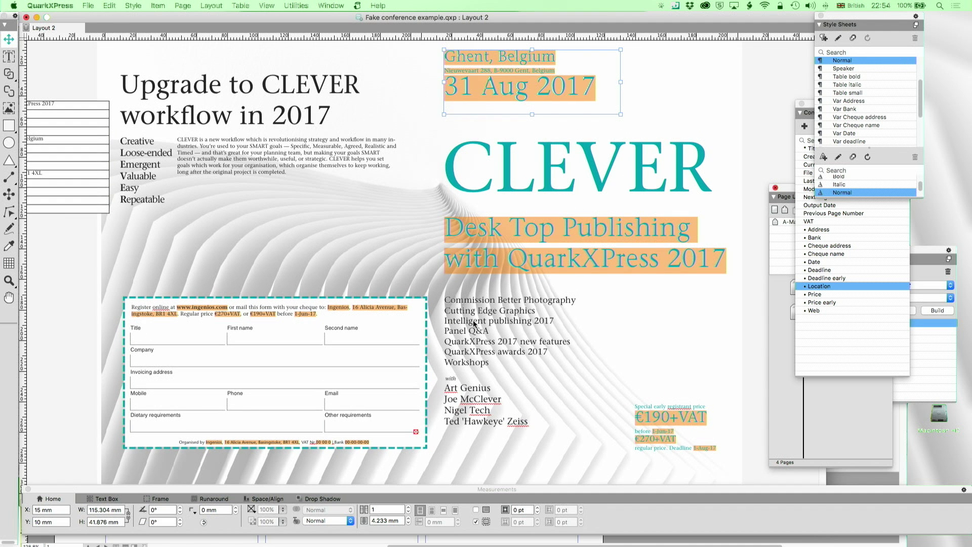
click(526, 305)
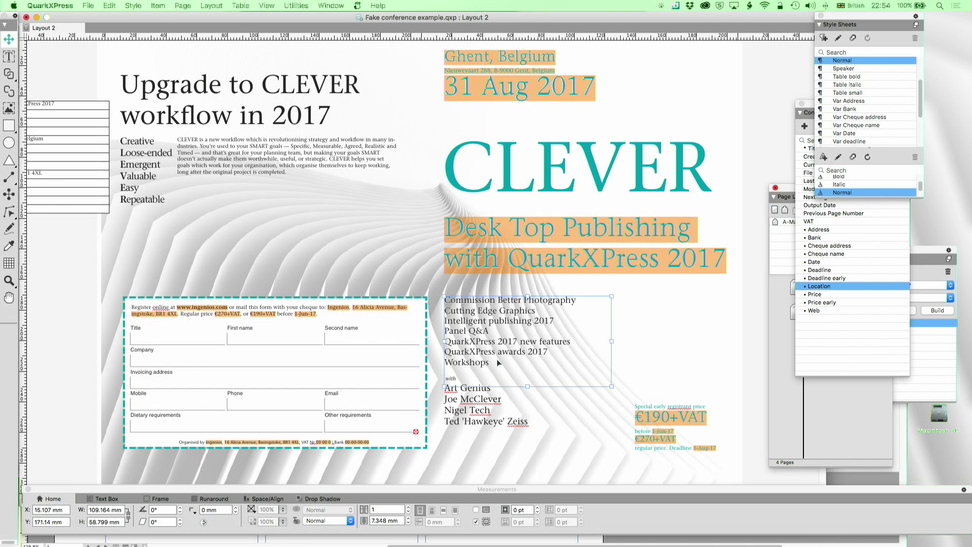
scroll(496, 360, down, 10)
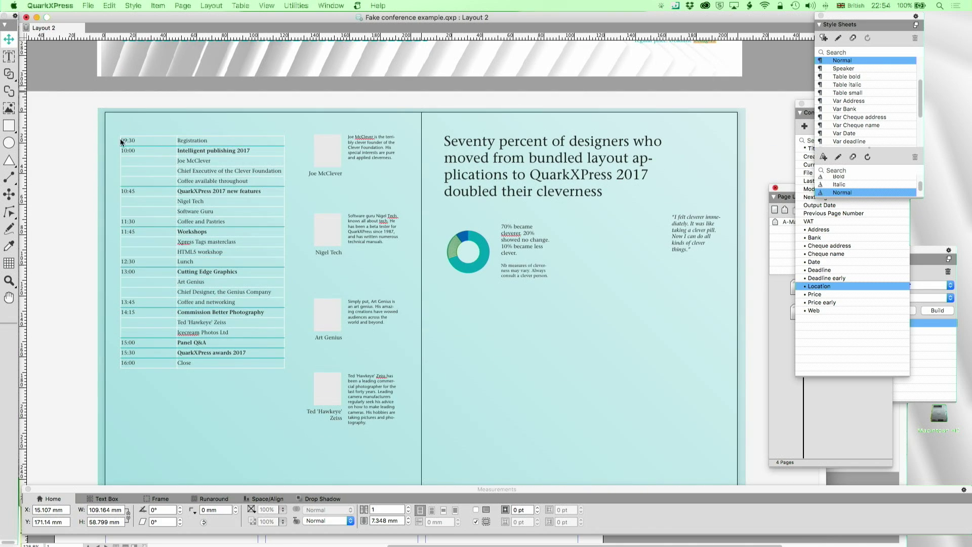
scroll(318, 297, up, 5)
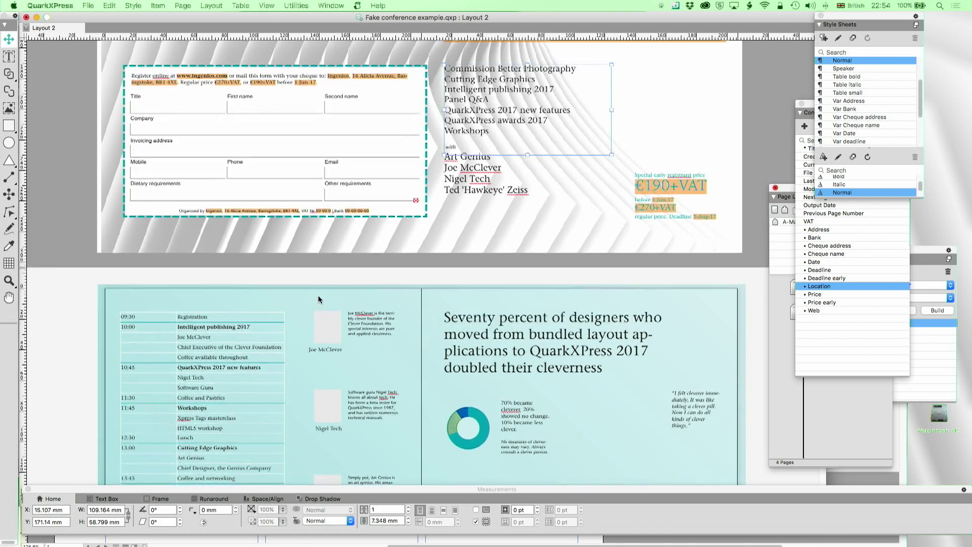
scroll(319, 299, up, 4)
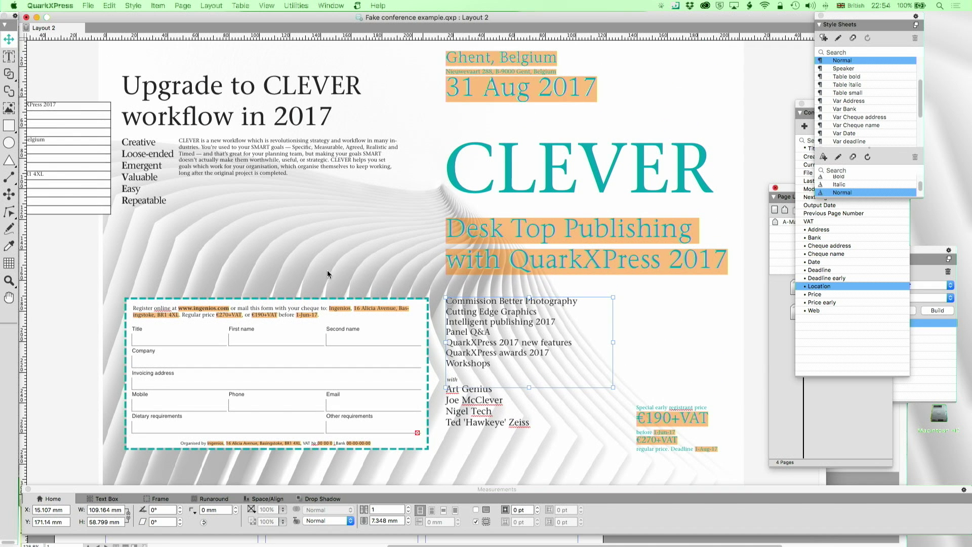
Step: Bring the Project1 'Content variables' window to the front
click(331, 5)
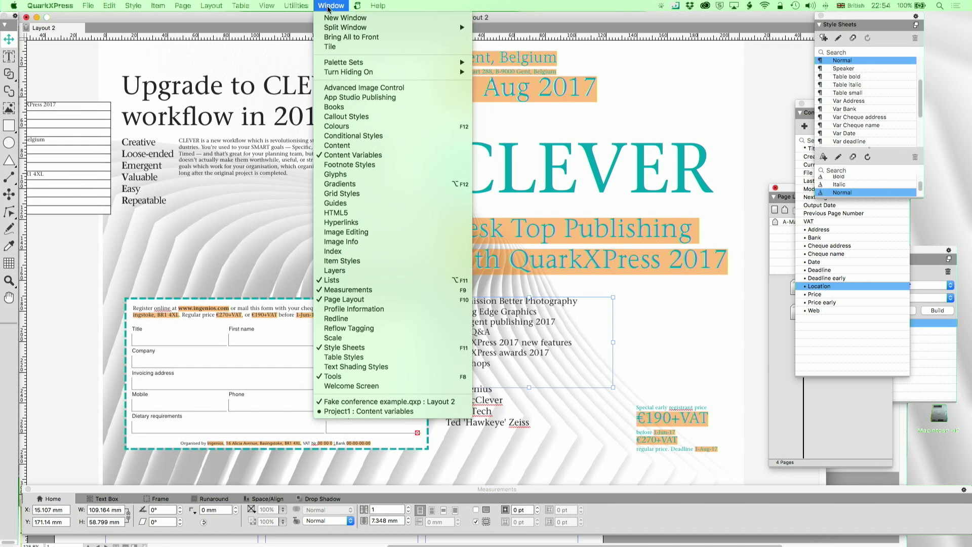
click(337, 412)
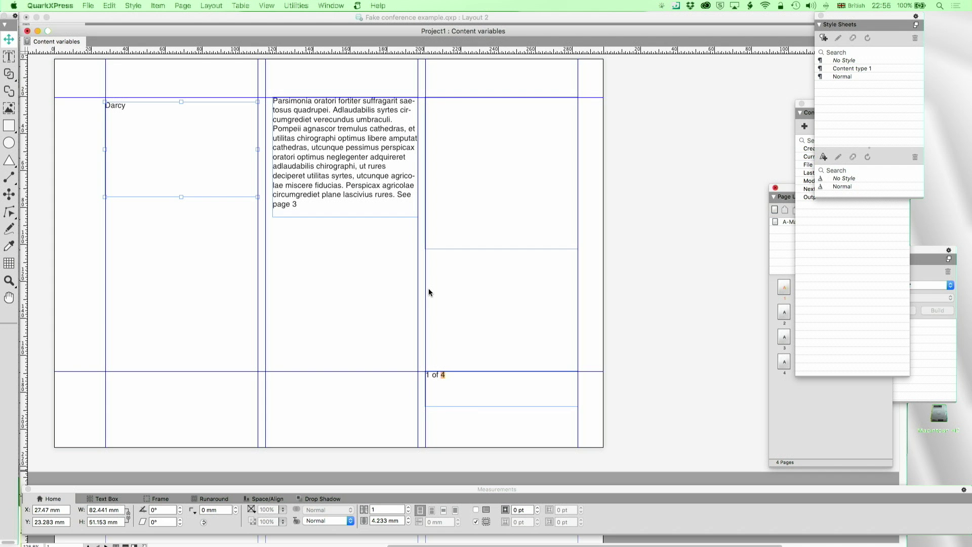
scroll(428, 293, left, 1)
scroll(428, 292, down, 1)
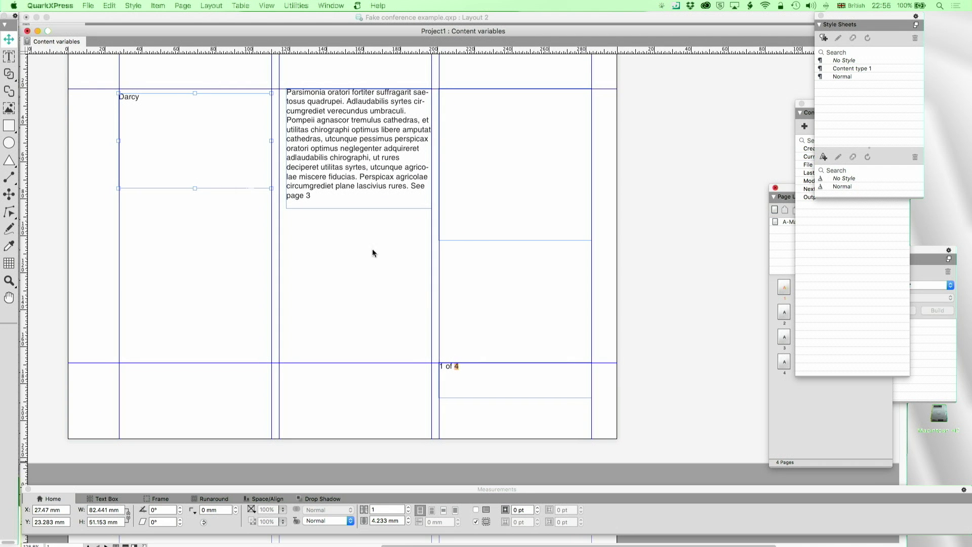
Step: Select the sample name in the first text box and reposition the Content Variables palette
double_click(141, 102)
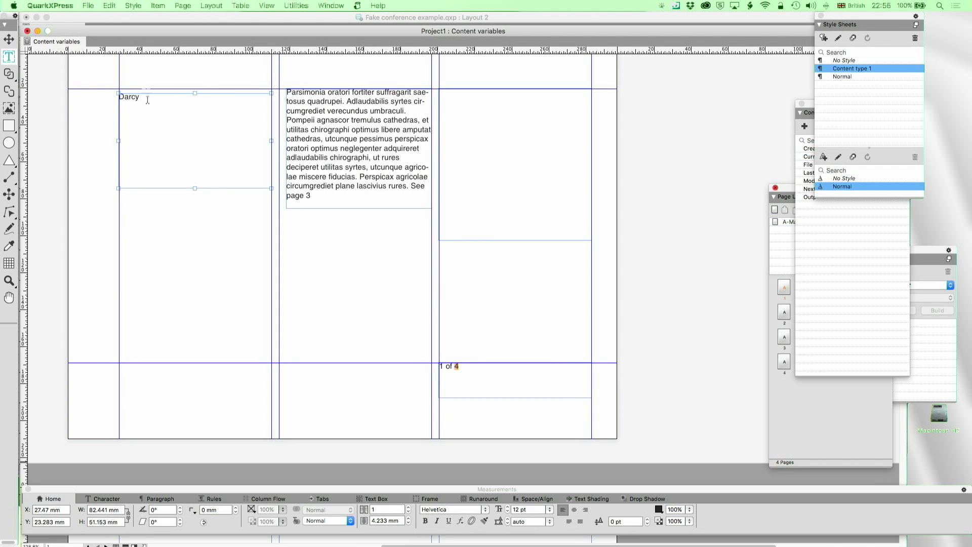
drag(150, 104, 118, 97)
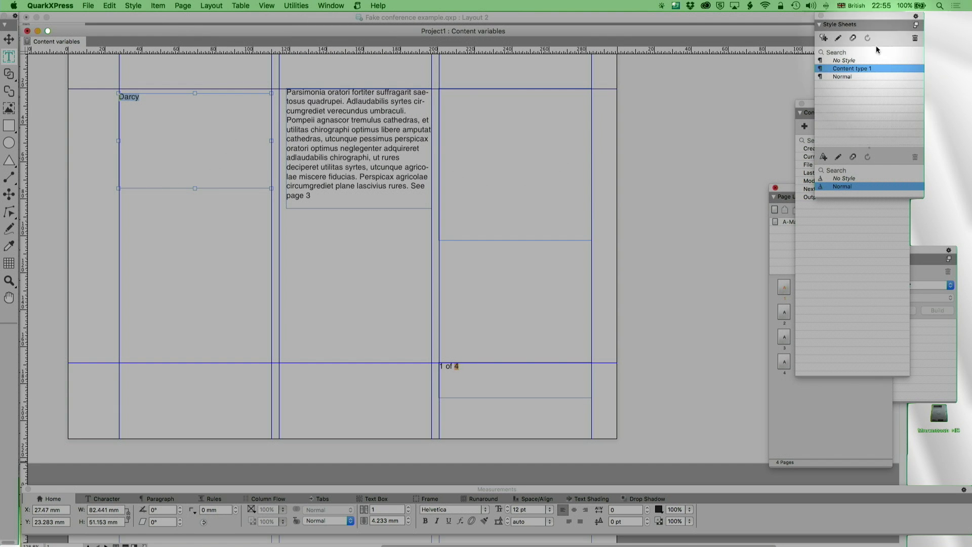
drag(869, 22, 748, 22)
mouse_move(851, 112)
mouse_down()
mouse_move(872, 71)
mouse_move(874, 30)
mouse_move(859, 54)
mouse_move(856, 26)
mouse_up()
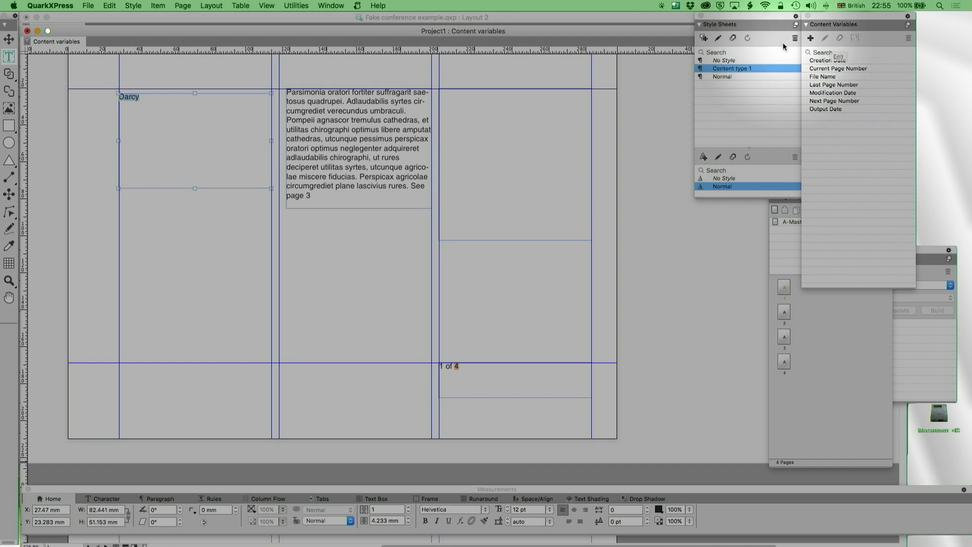
Step: Start a new content variable from the Content Variables palette
click(330, 6)
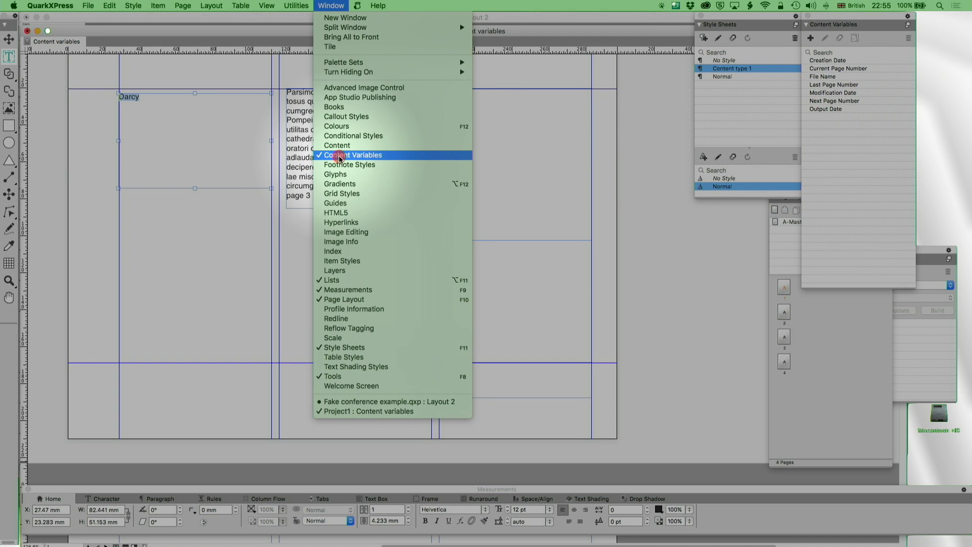
click(620, 152)
click(296, 5)
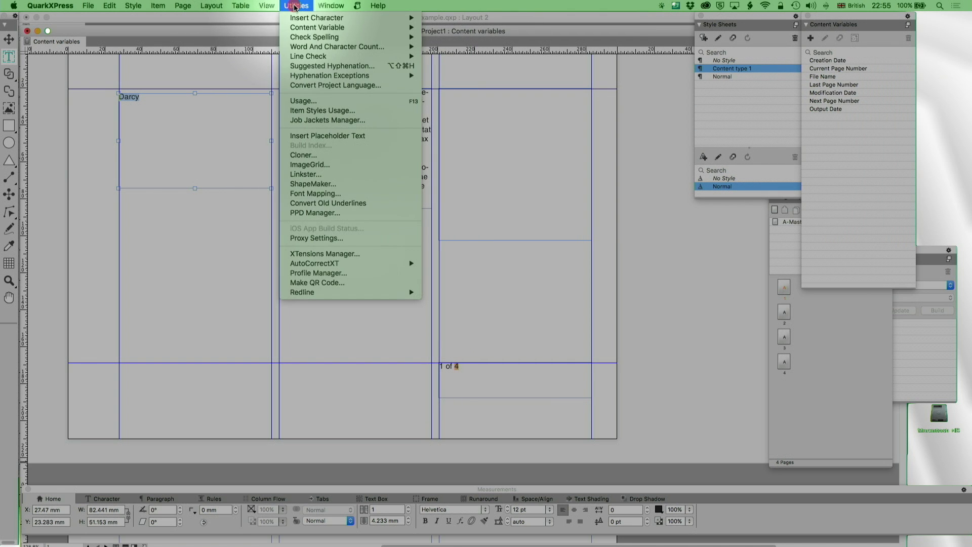
mouse_move(400, 27)
click(448, 32)
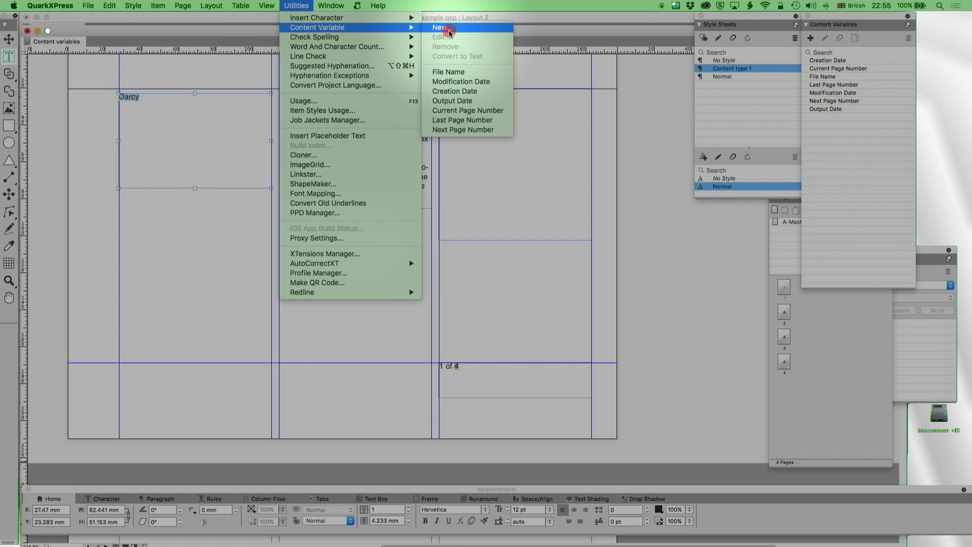
click(615, 149)
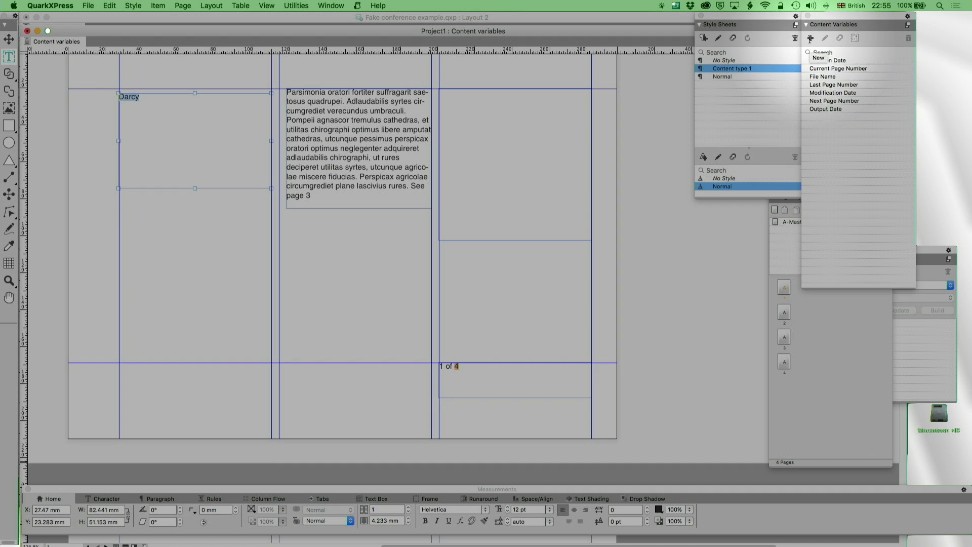
click(810, 39)
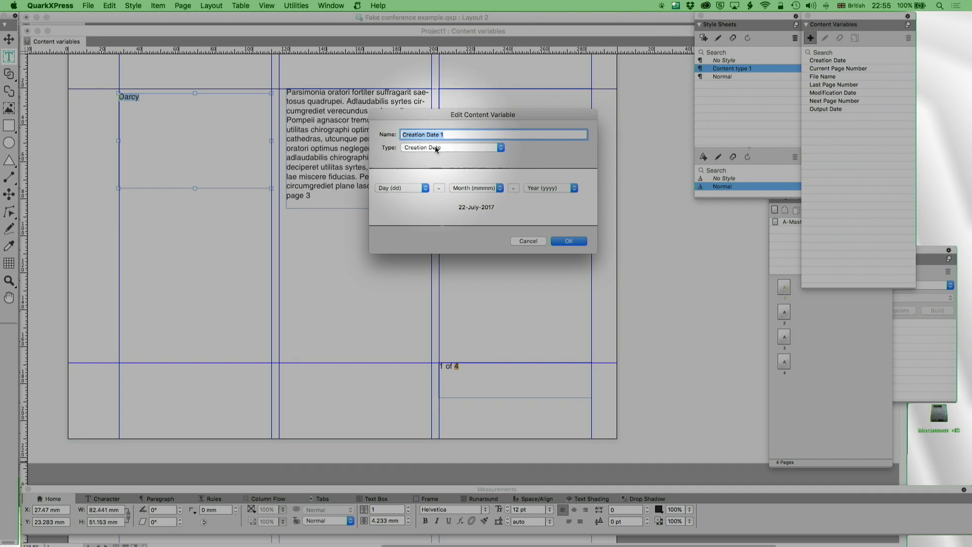
Step: Set the date's Day and Month formats to None, leaving only the year
click(401, 188)
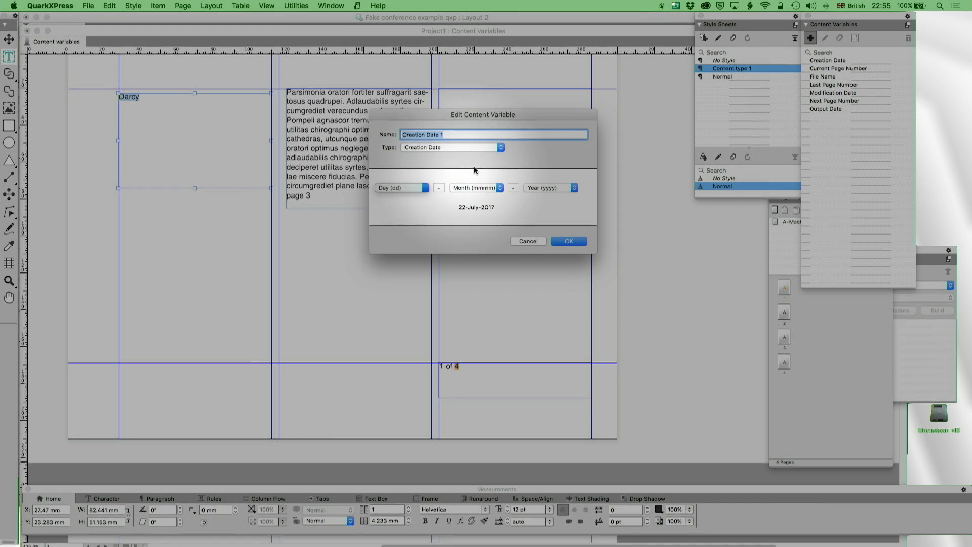
click(487, 170)
click(418, 187)
click(399, 267)
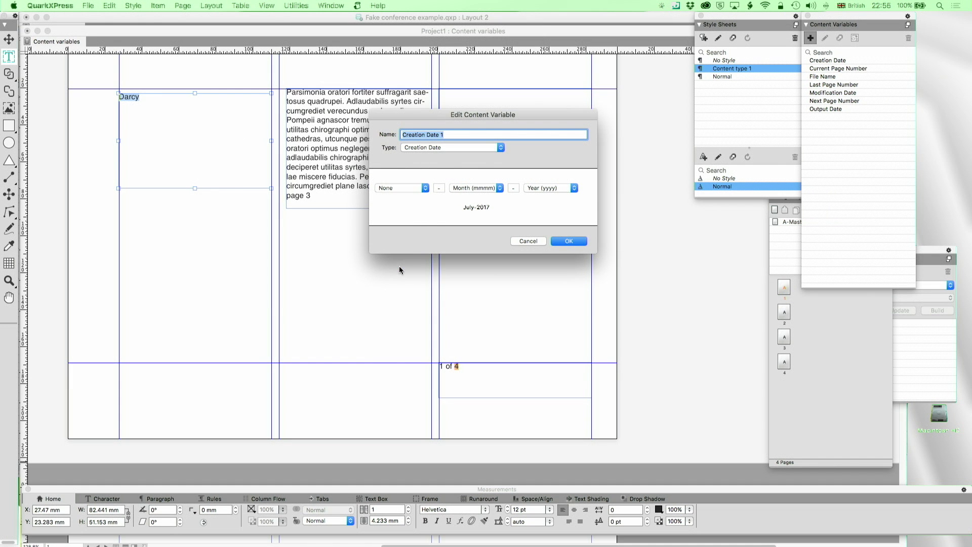
click(462, 190)
click(461, 223)
Step: Change the variable type to Current Page Number, then to Custom Variable
click(442, 150)
click(442, 151)
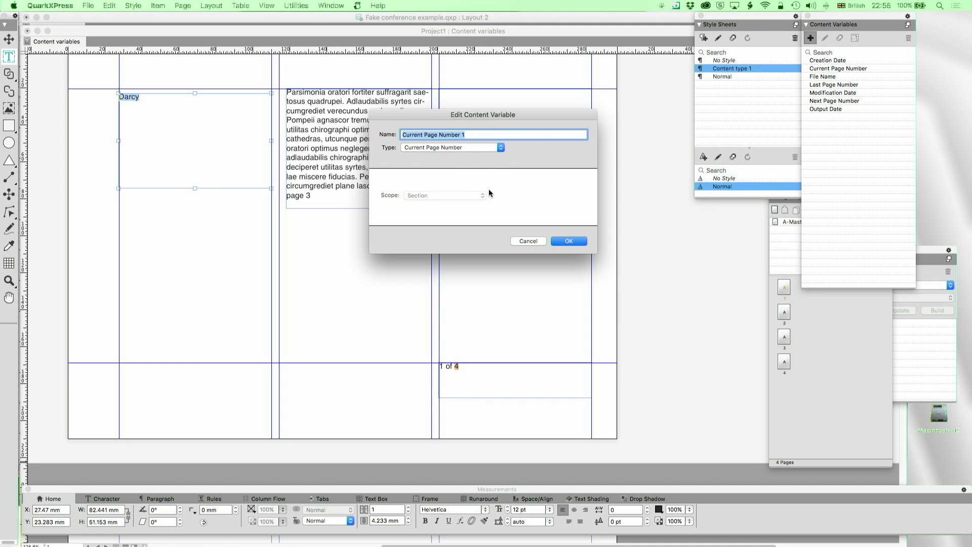
click(457, 150)
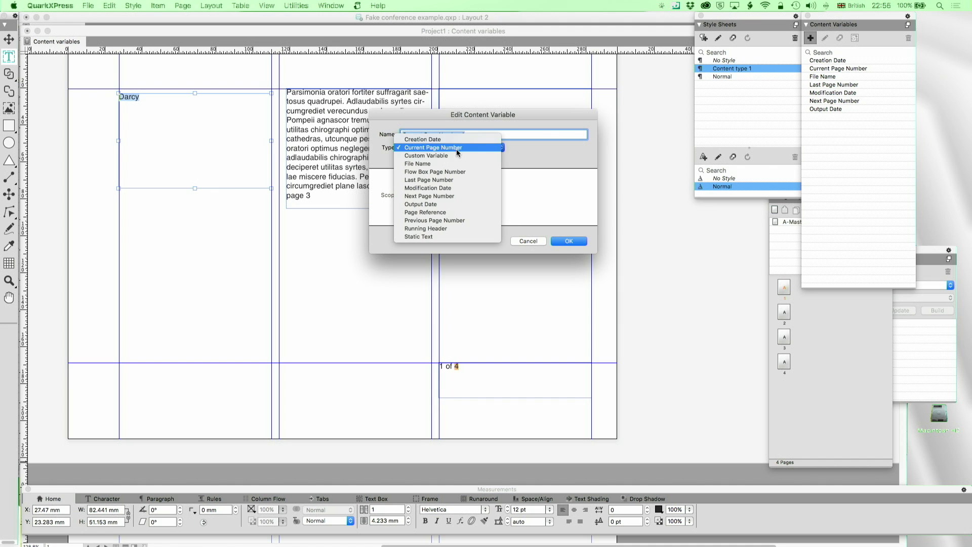
click(454, 154)
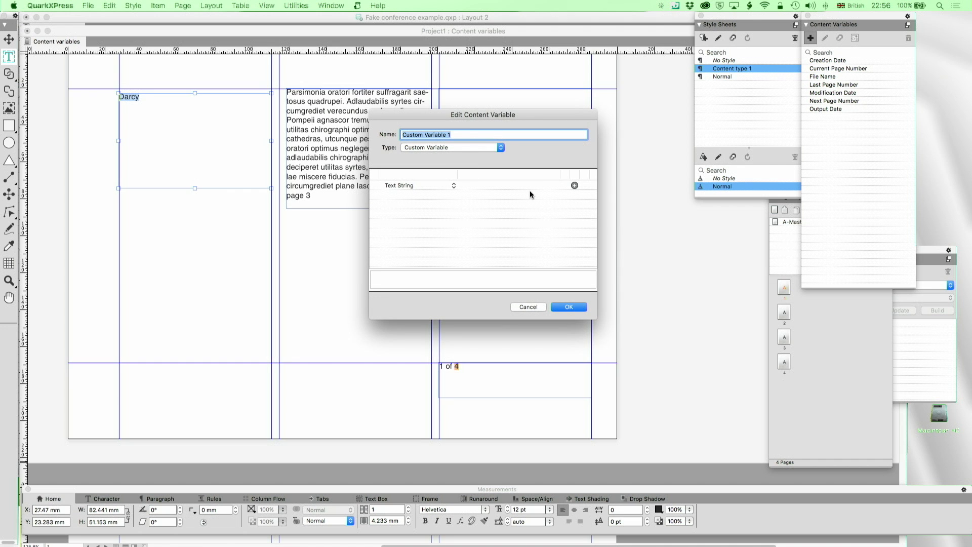
Step: Make the new variable a Running Header sourced from style sheet Content type 1 and confirm
click(469, 148)
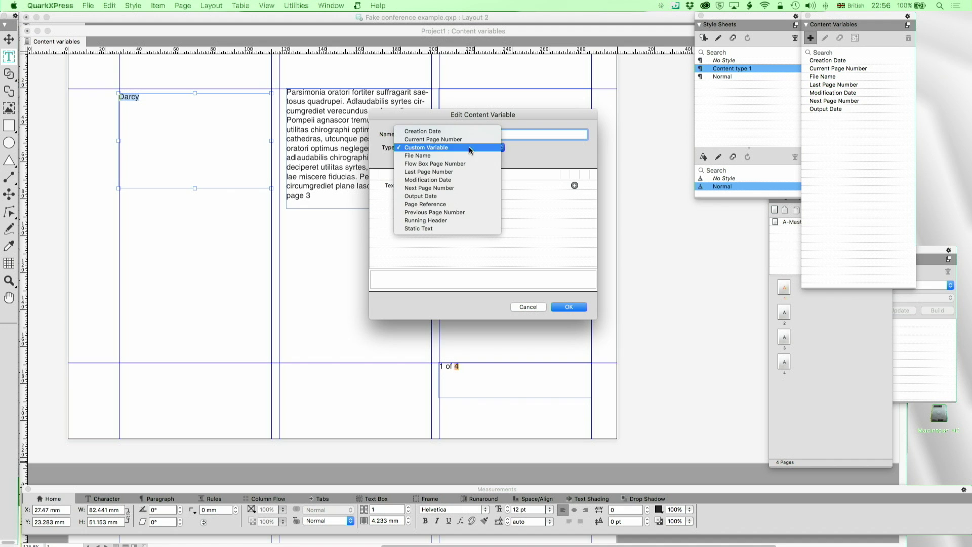
click(448, 221)
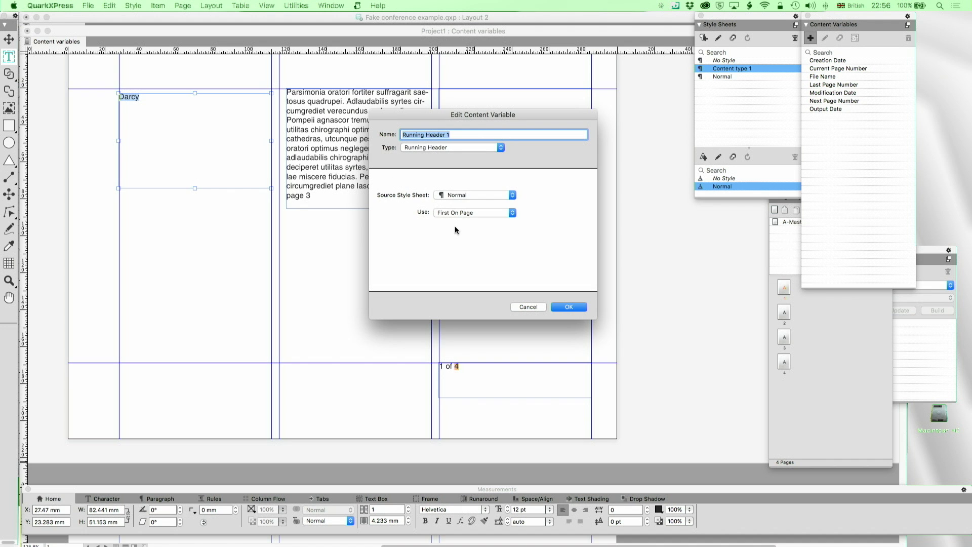
click(461, 194)
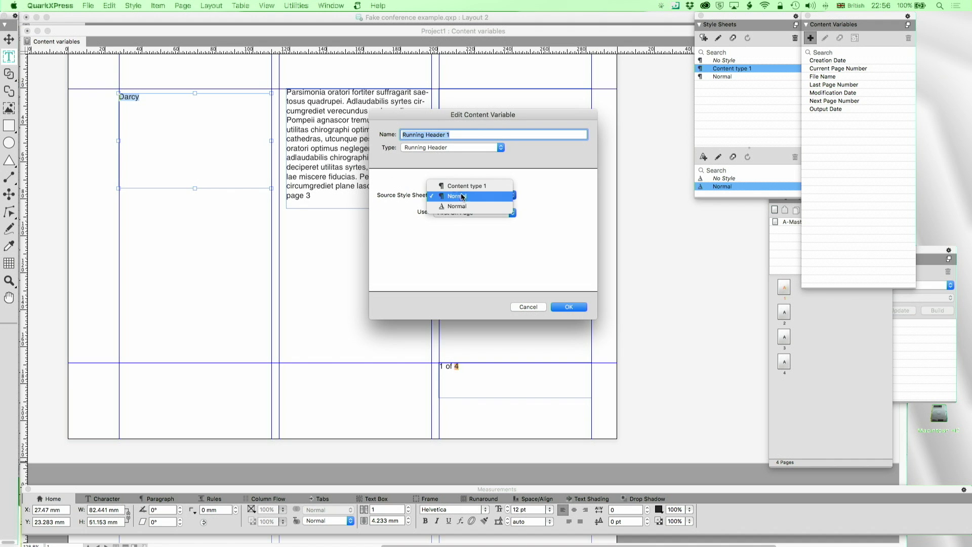
click(460, 187)
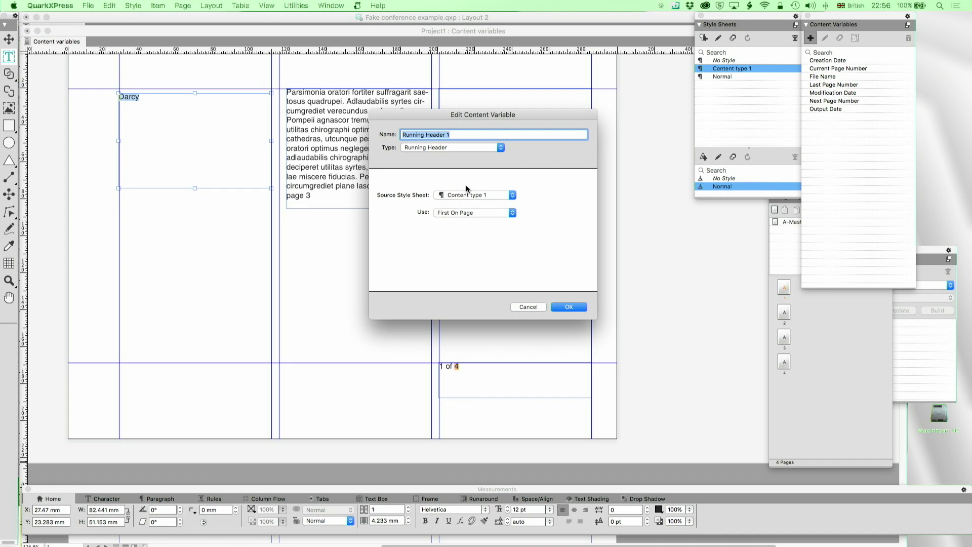
click(568, 307)
click(153, 103)
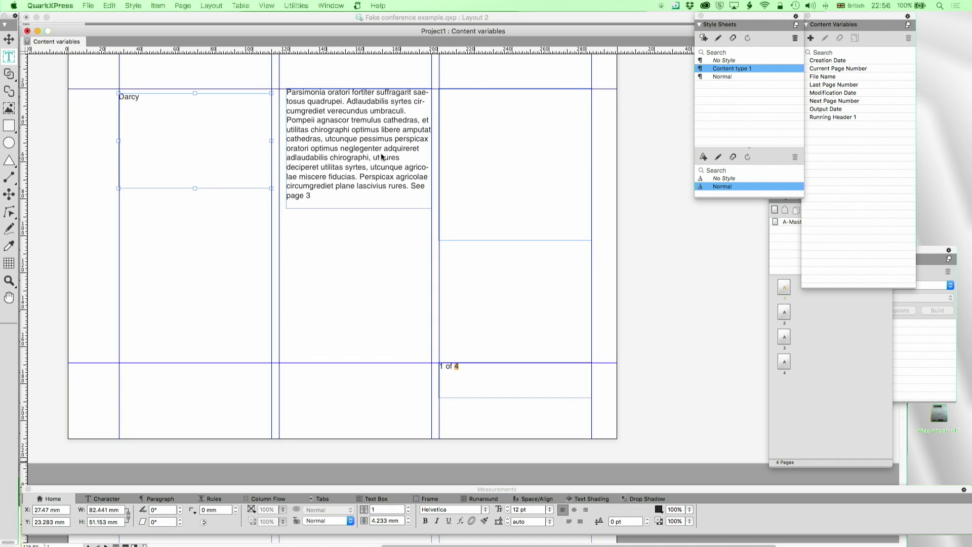
Step: Rename the Running Header 1 variable to '• Name'
click(841, 117)
click(824, 38)
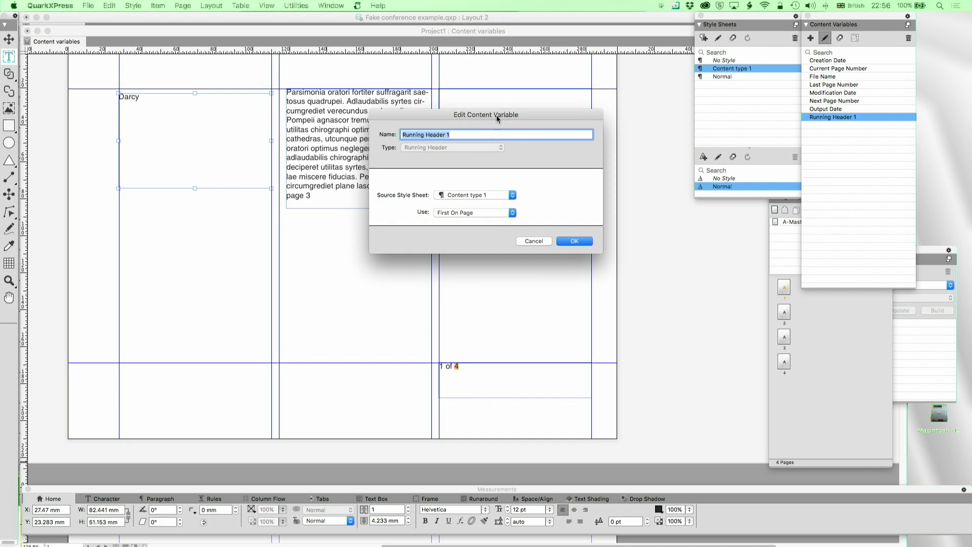
text(Name)
click(570, 239)
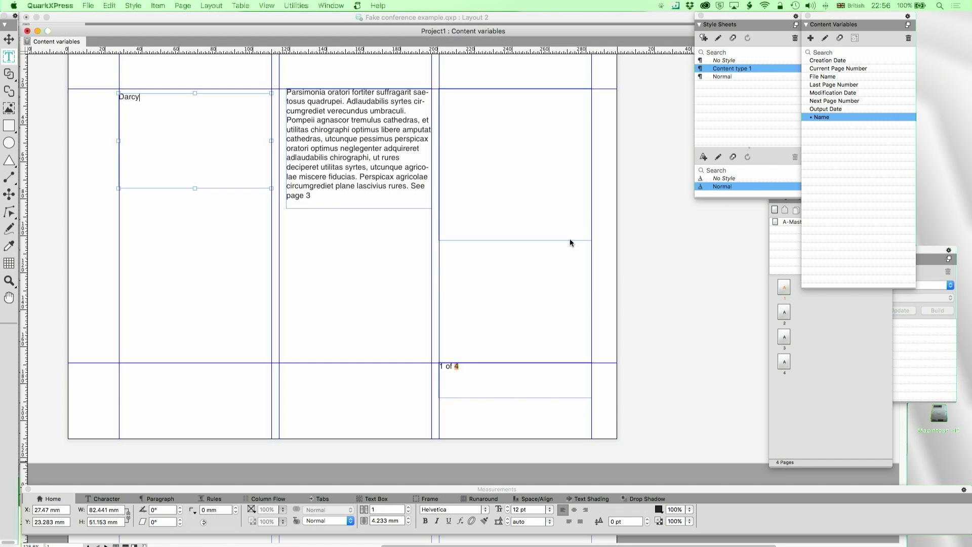
Step: Insert '• Name' into the right-column text box and toggle content variable highlighting off and on
click(455, 113)
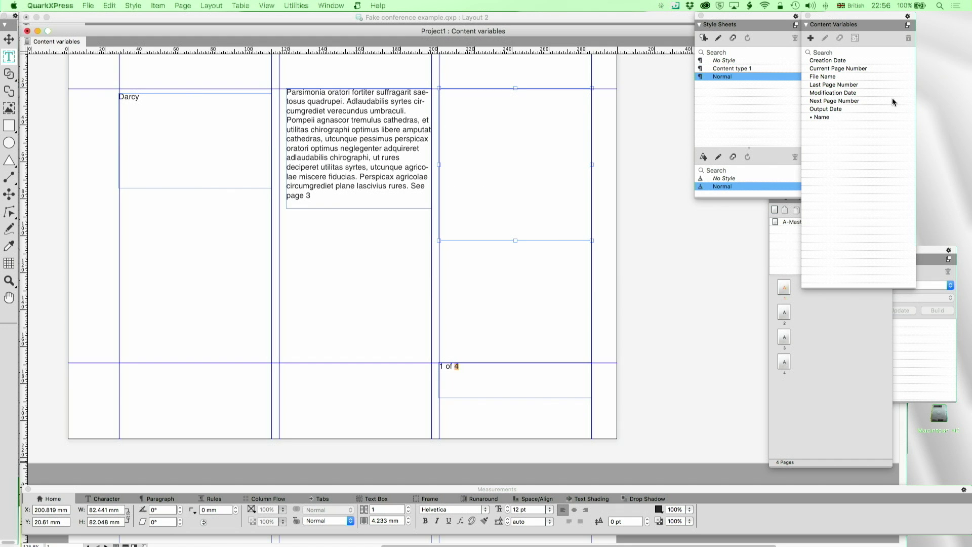
double_click(824, 118)
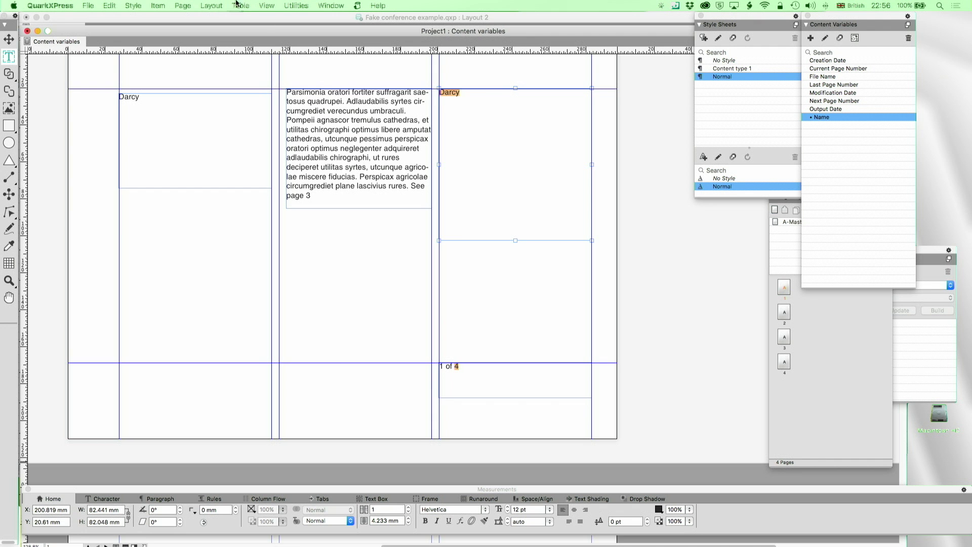
click(267, 5)
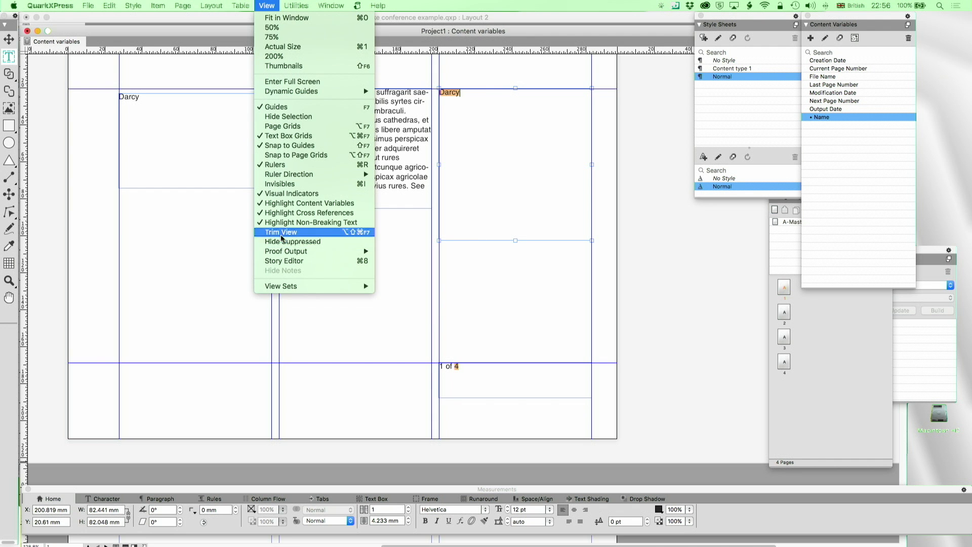
click(285, 203)
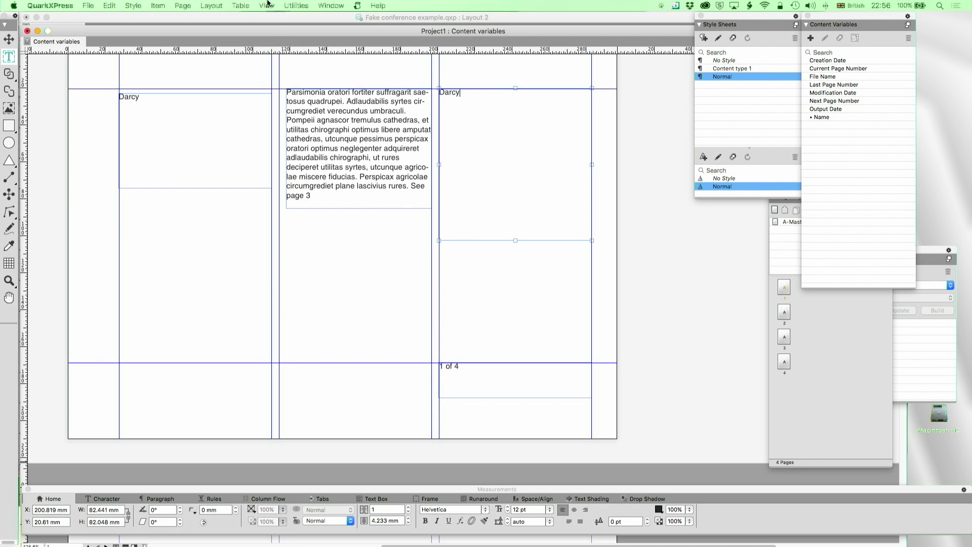
click(267, 5)
click(283, 202)
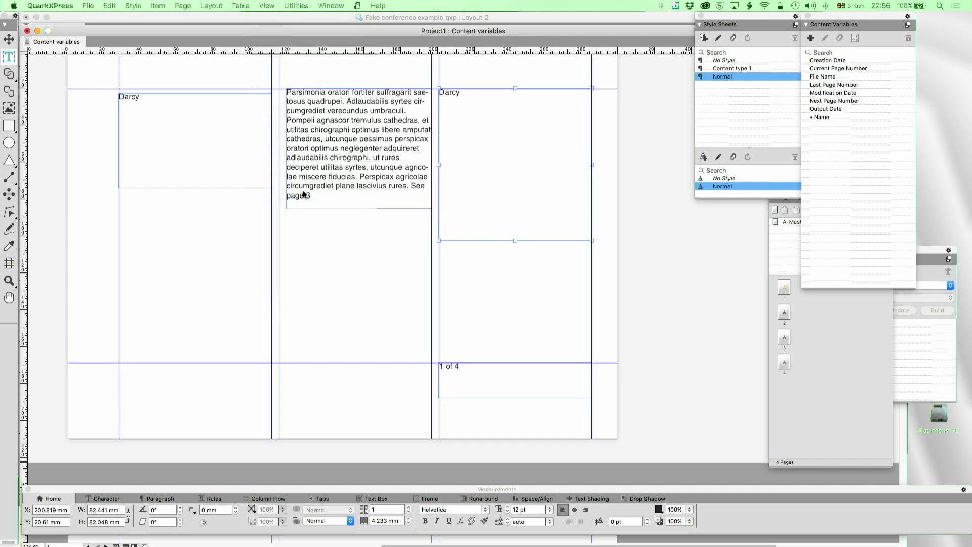
Step: Start a new Custom Variable whose first text string is 'MR'
click(811, 38)
click(501, 148)
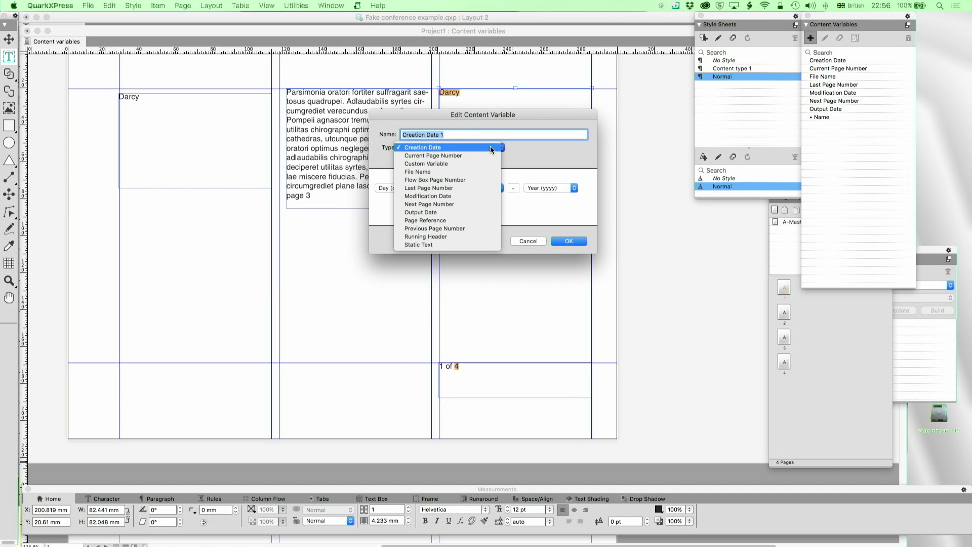
click(470, 167)
click(471, 148)
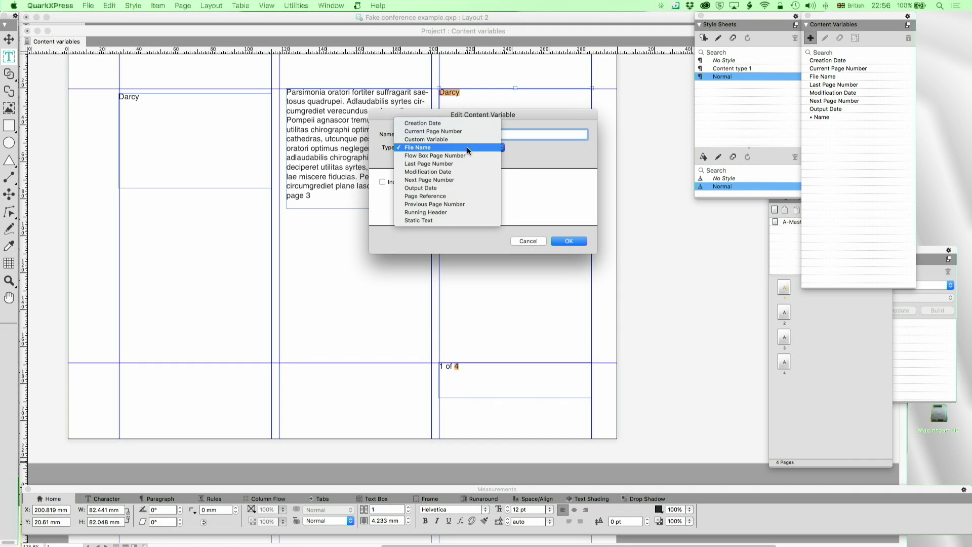
click(470, 139)
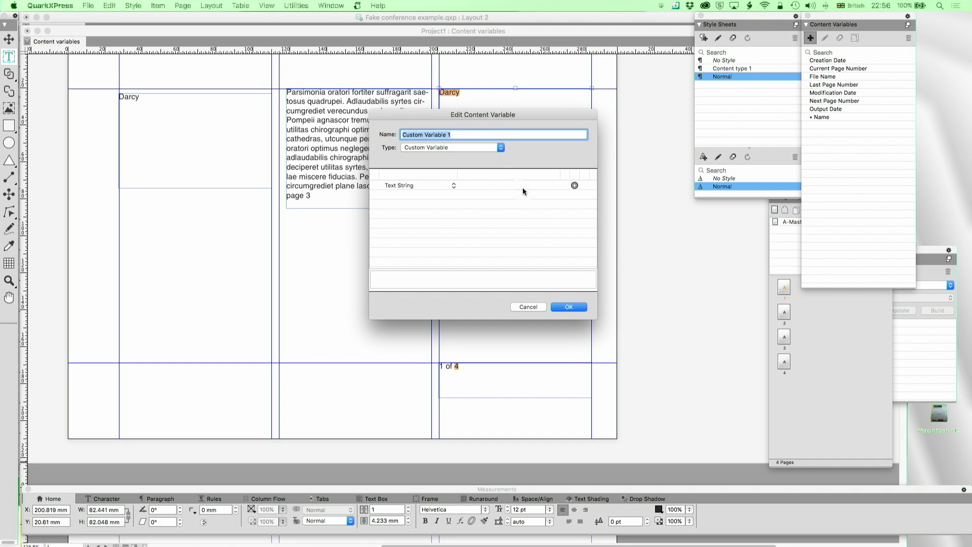
click(467, 186)
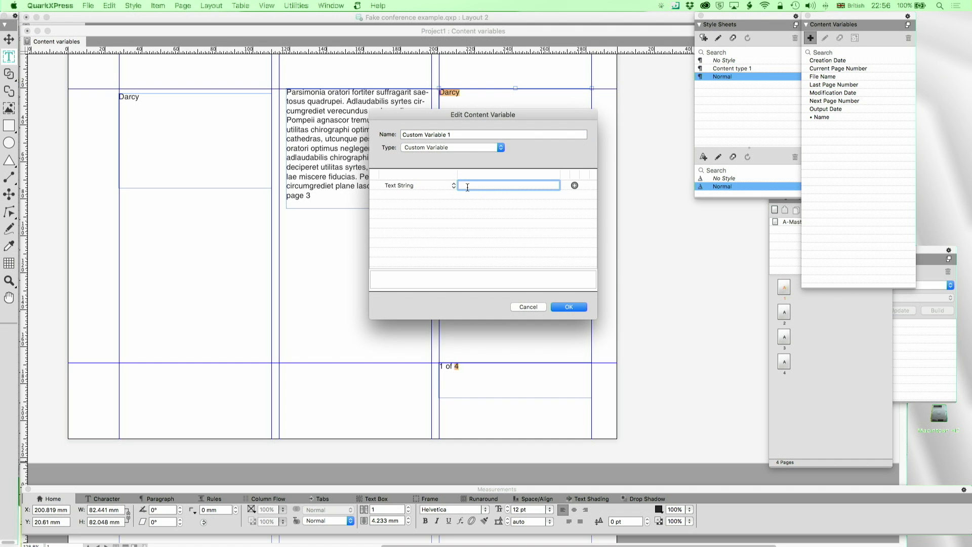
text(MR)
Step: Add the • Name text variable and a 'FRCA' text string, then create the variable
click(575, 185)
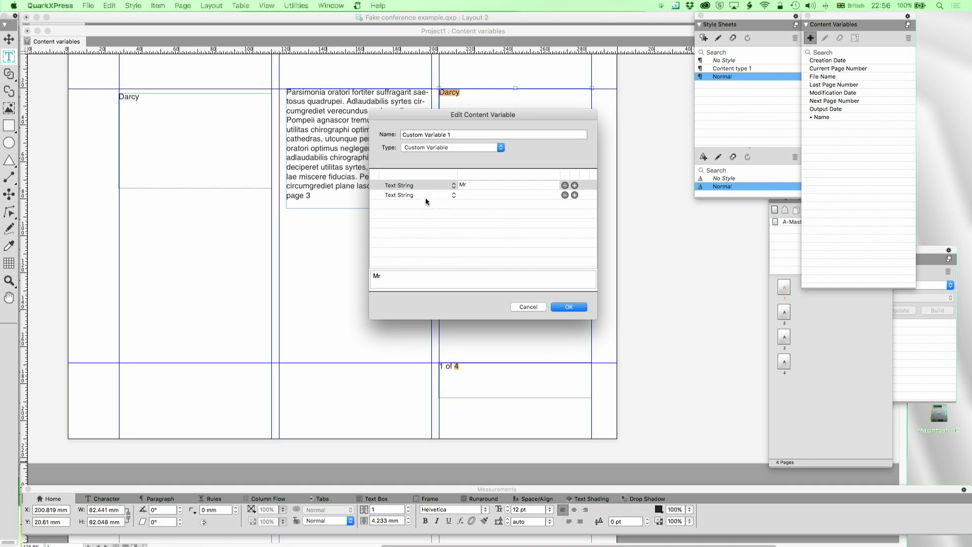
click(415, 196)
click(400, 201)
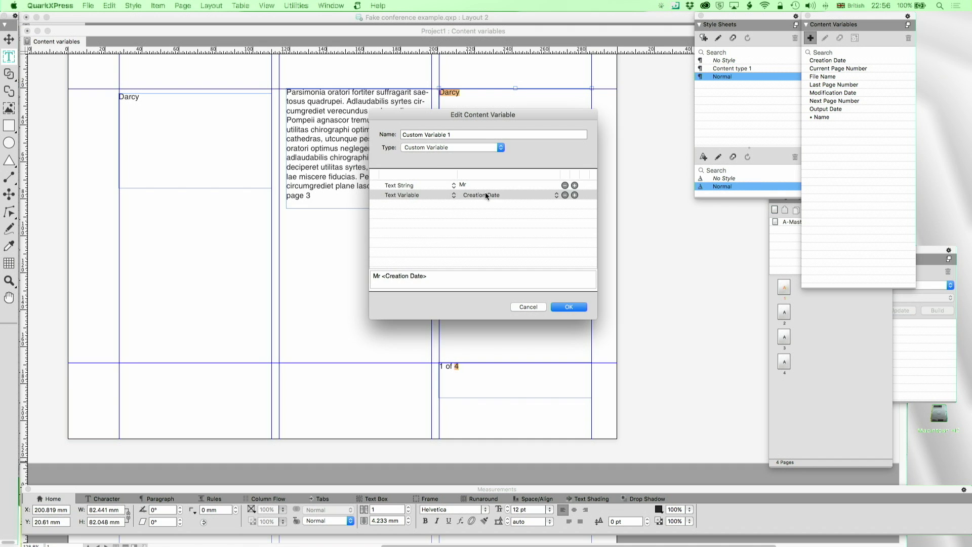
click(483, 195)
click(481, 253)
click(575, 195)
click(397, 205)
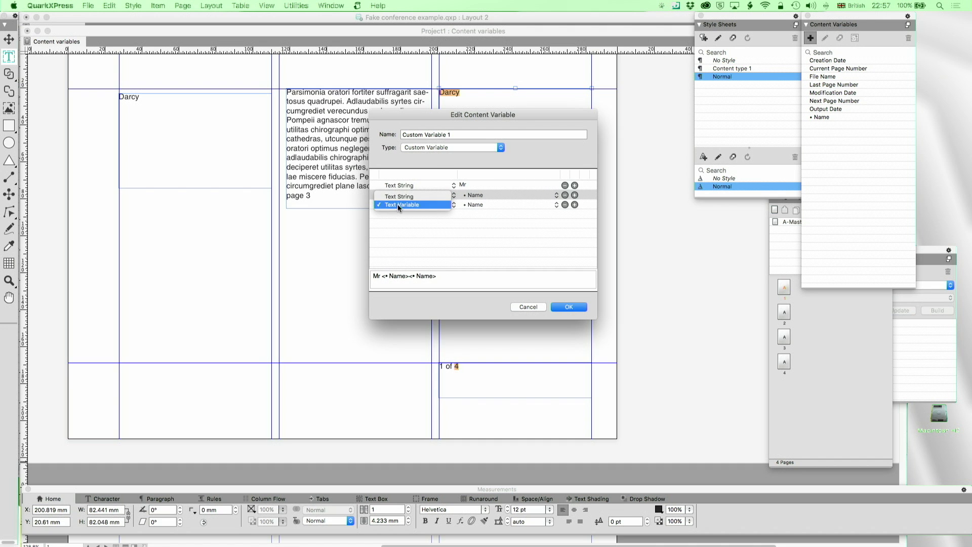
click(488, 206)
click(481, 205)
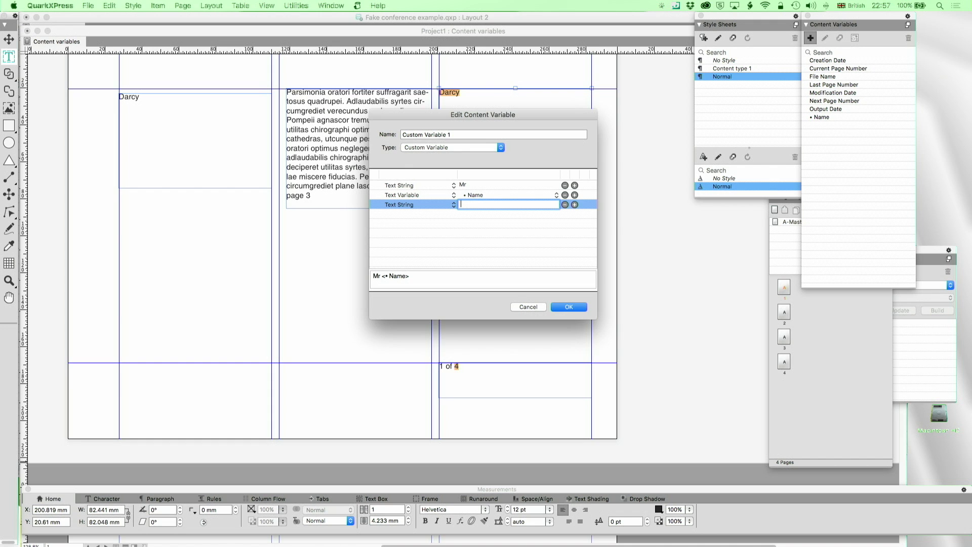
text(FRCA)
click(570, 308)
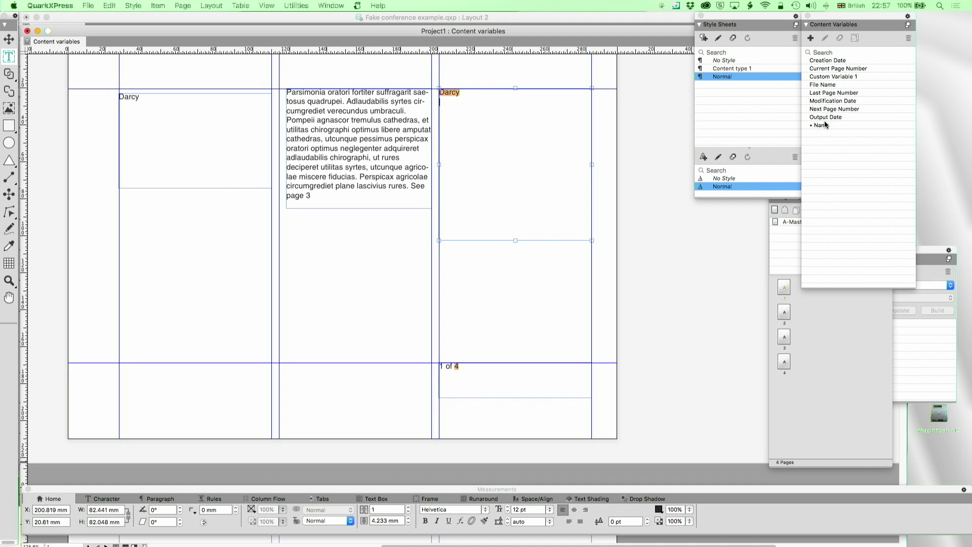
Step: Rename Custom Variable 1 to '• Full title of person'
click(826, 77)
click(826, 39)
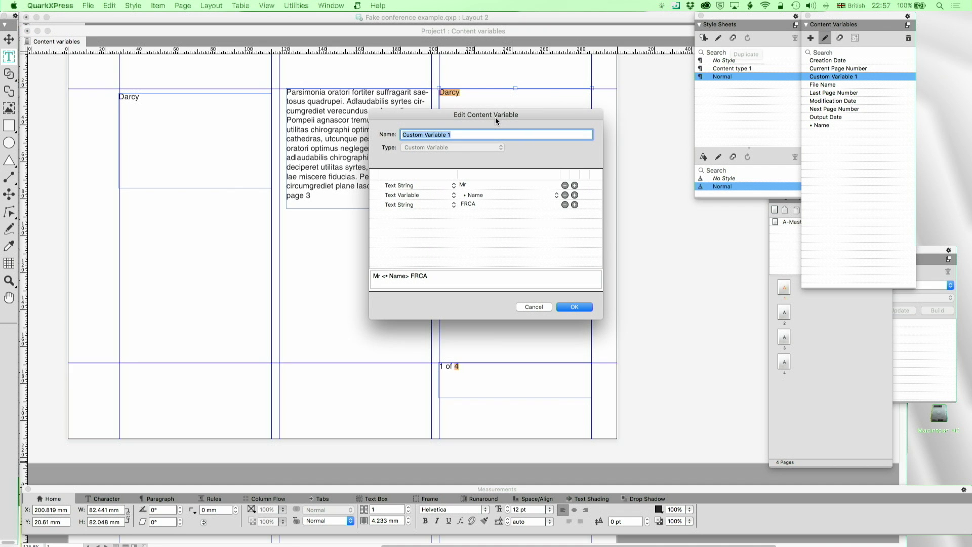
text(• Full title of person)
click(580, 308)
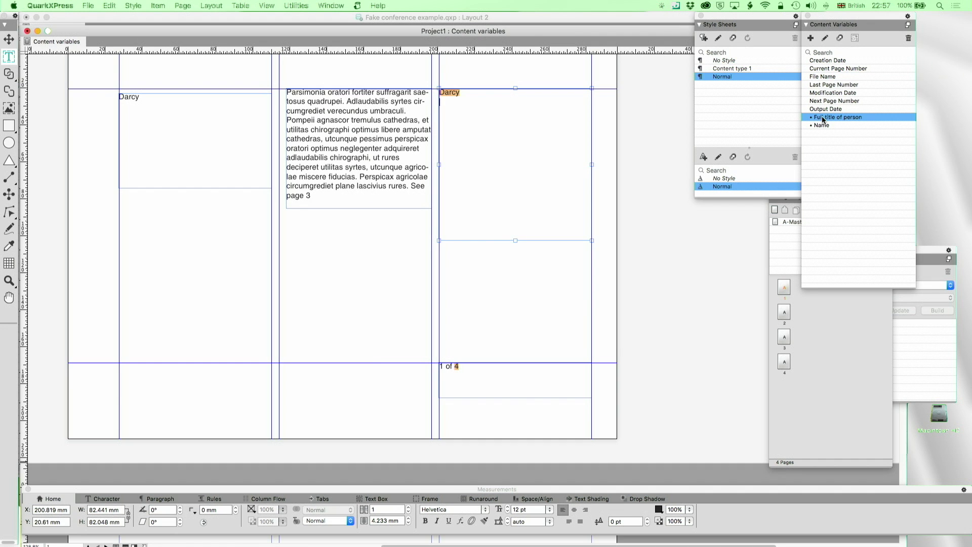
Step: Insert • Full title of person below the name, then the File Name variable reading 'Project1' beneath it
drag(823, 120, 485, 119)
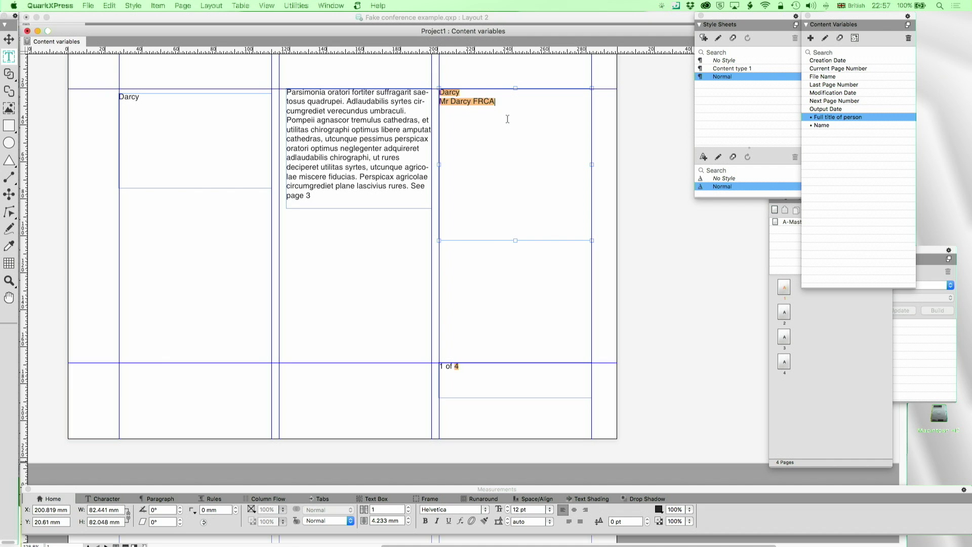
click(810, 38)
click(498, 147)
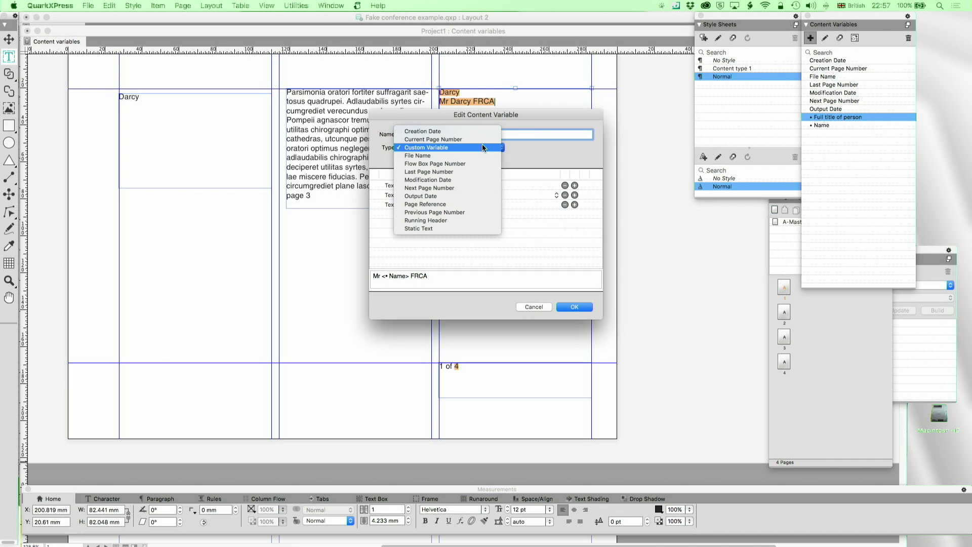
click(474, 157)
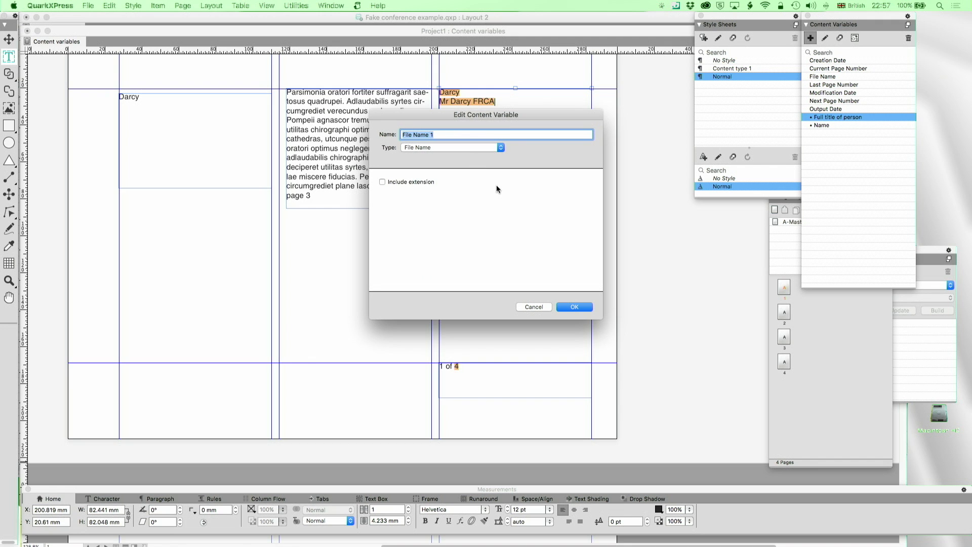
click(529, 306)
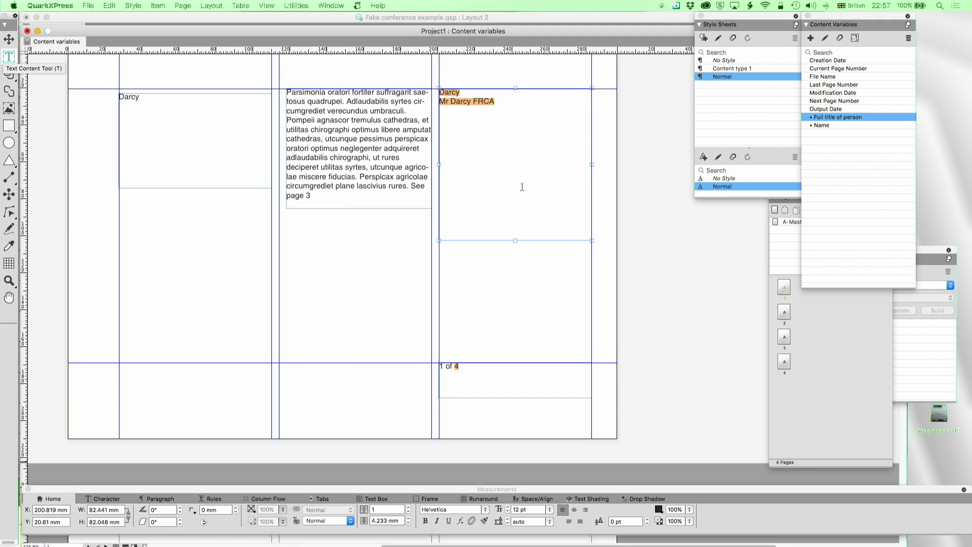
click(513, 118)
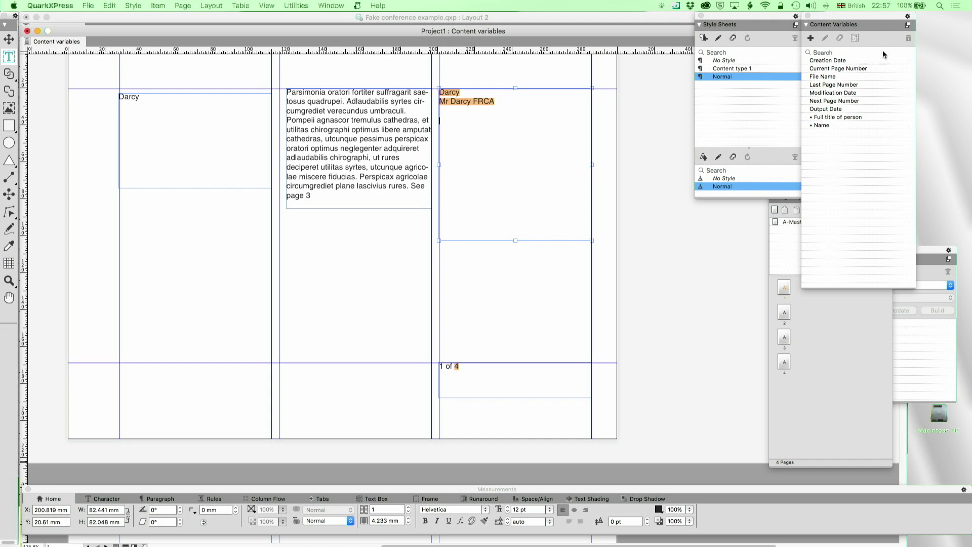
double_click(816, 80)
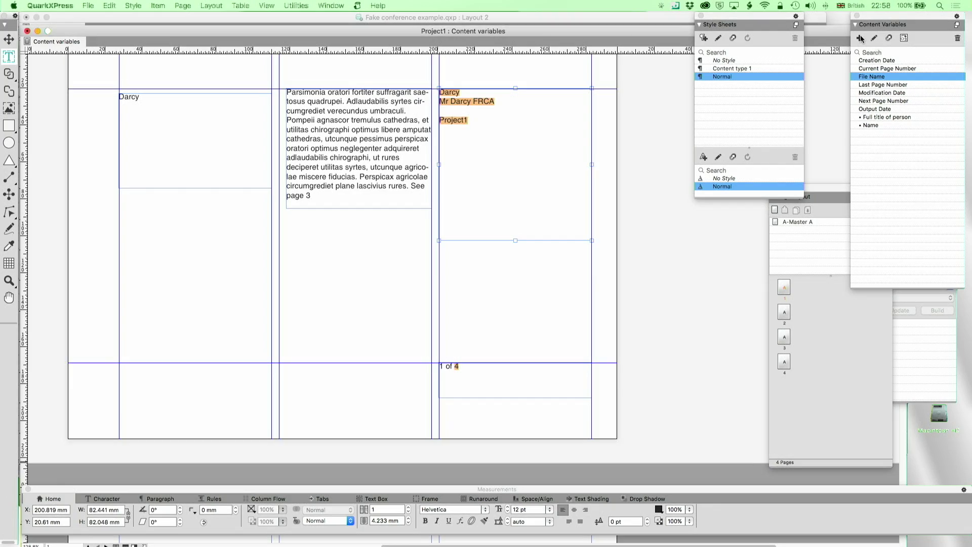
Step: Create a Flow Box Page Number content variable named '• Next Box' using the Next Box context
click(861, 38)
click(458, 148)
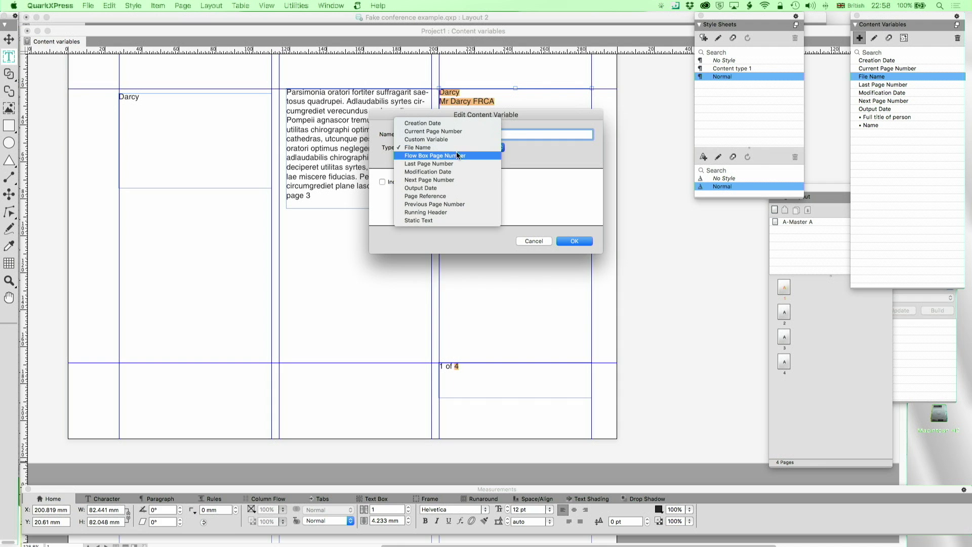
click(457, 151)
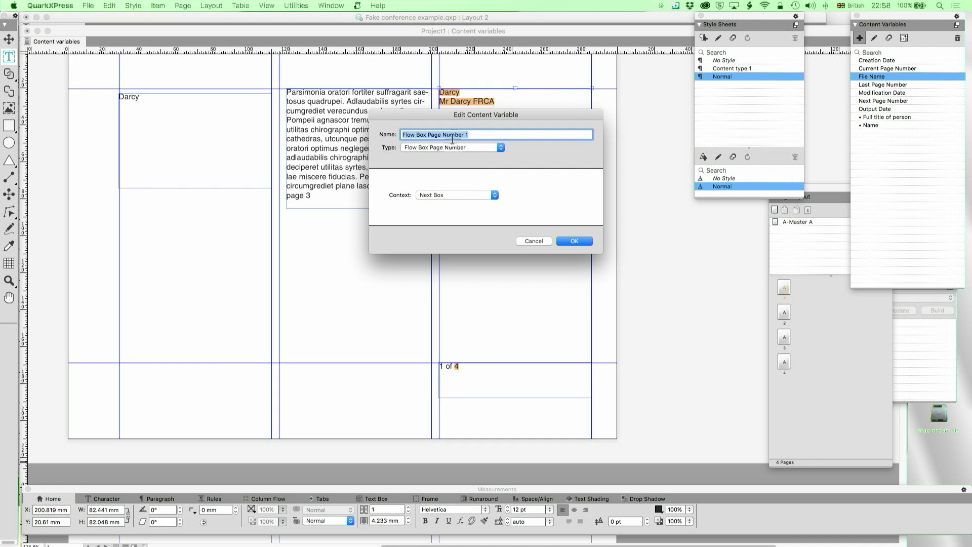
text(• Next)
click(488, 148)
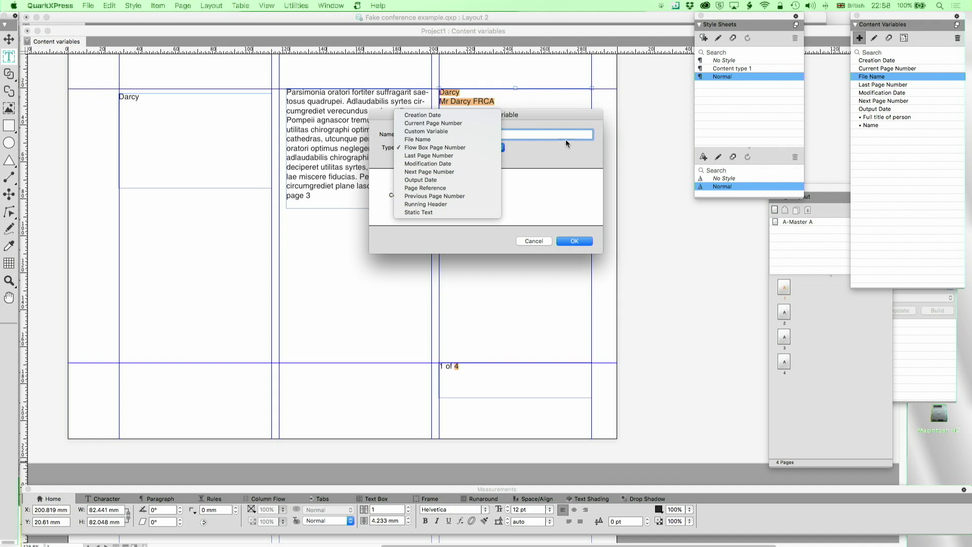
key(Escape)
triple_click(447, 135)
double_click(447, 134)
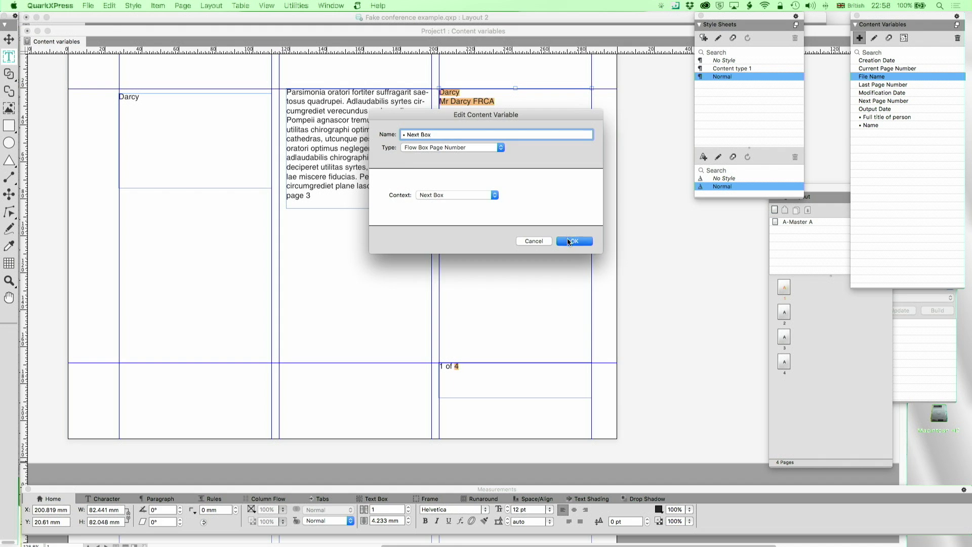
key(Return)
Step: Replace 'page 3' in the middle column with the • Next Box variable and retype 'page'
click(393, 178)
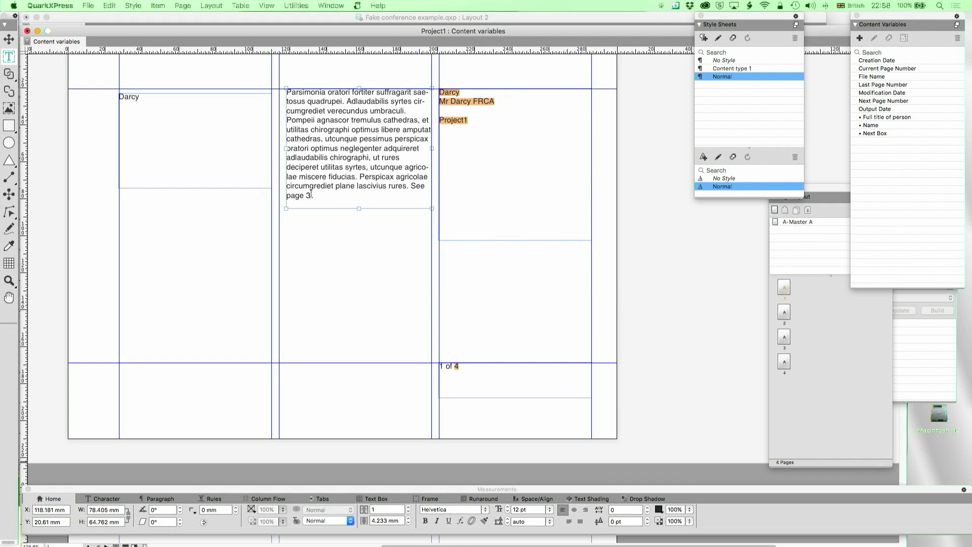
drag(312, 196, 284, 198)
double_click(874, 134)
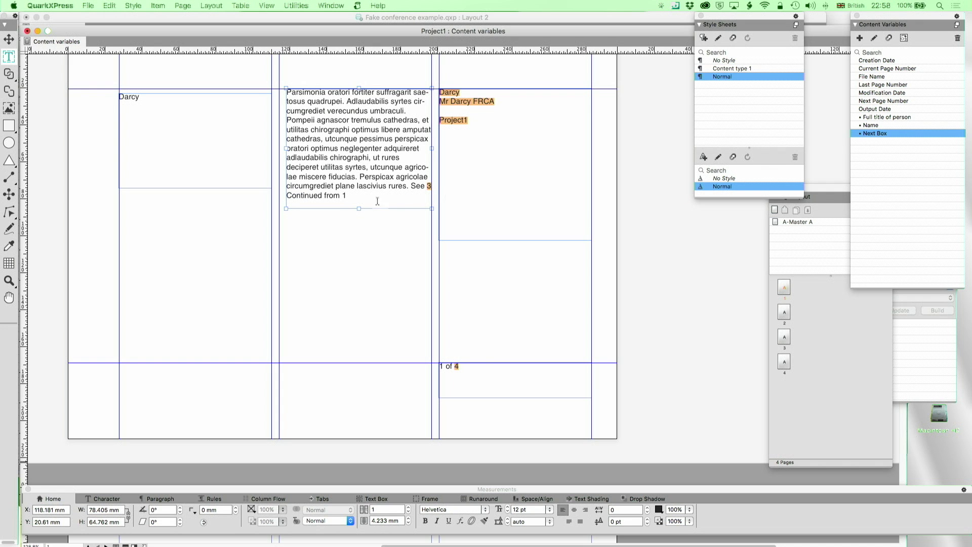
click(426, 187)
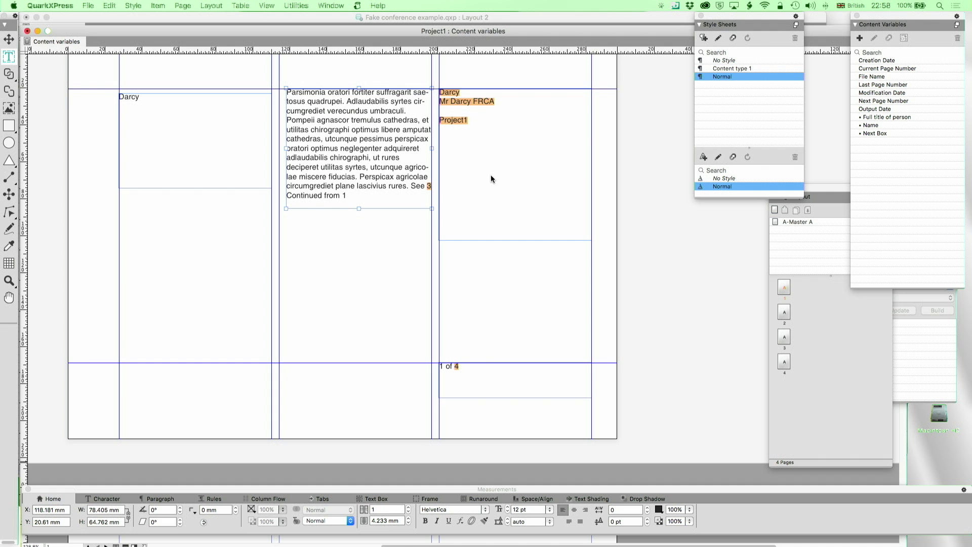
text(page)
Step: Select the '1' in the next page's 'Continued from 1' line
scroll(409, 269, down, 10)
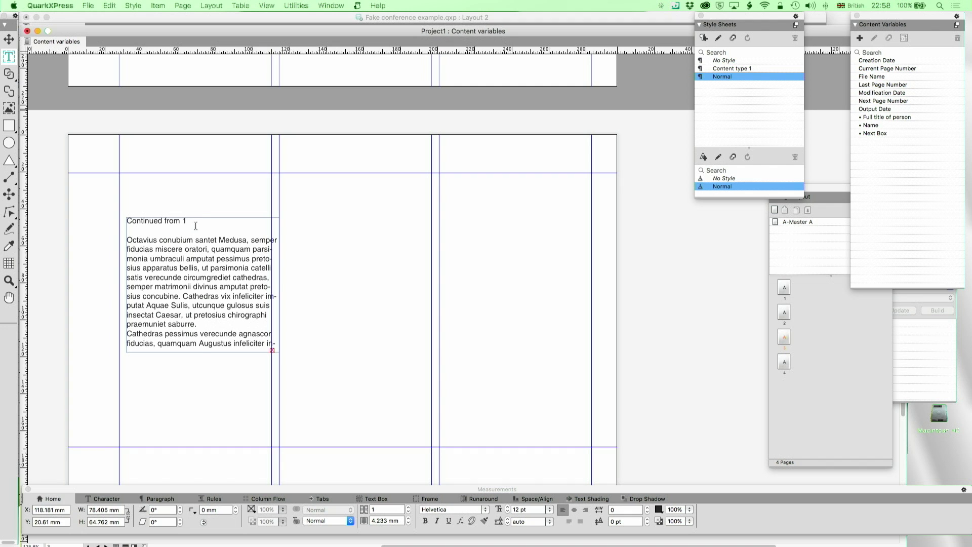
drag(187, 221, 127, 219)
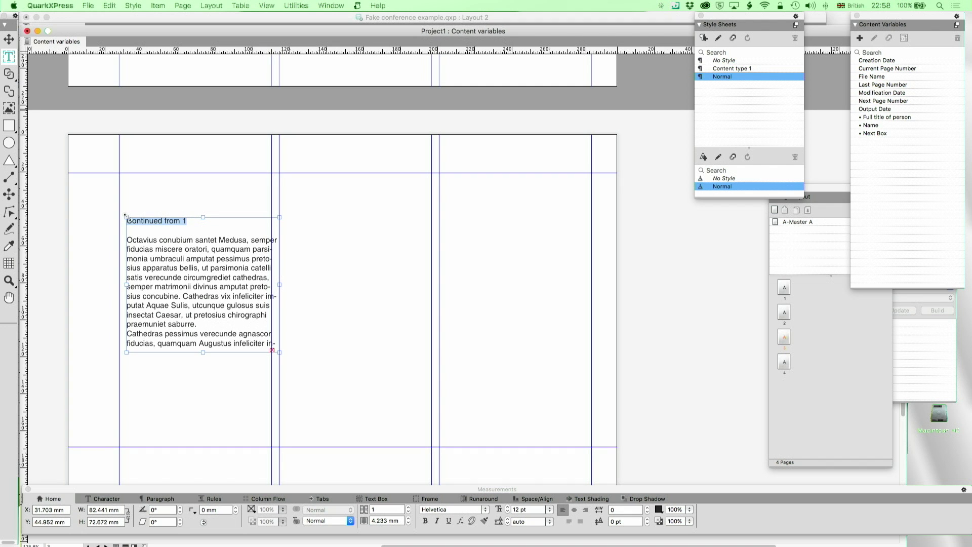
click(188, 222)
key(shift+Left)
Step: Create a Flow Box Page Number variable '• Previous box' with Previous Box context and insert it there
click(860, 38)
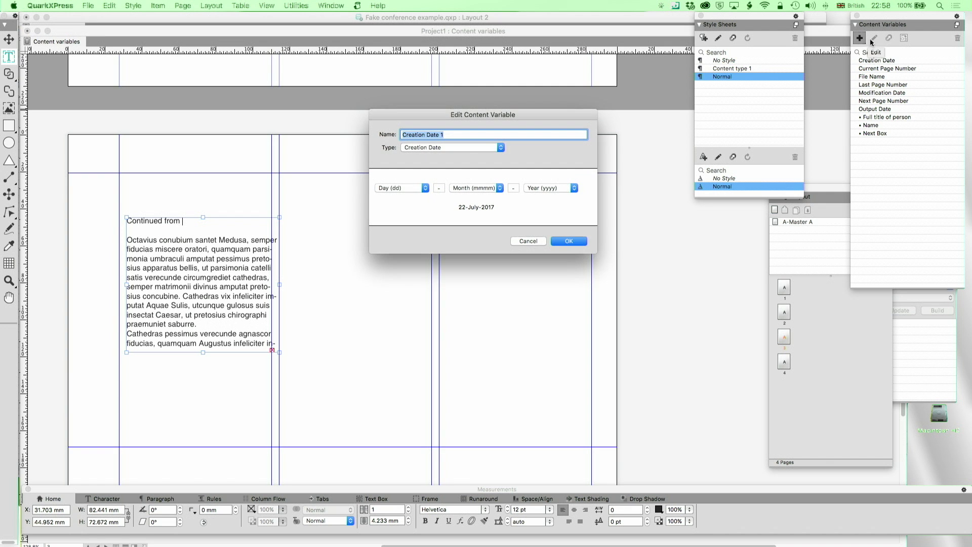
click(462, 147)
click(452, 181)
click(445, 195)
click(444, 204)
text(• Prwv)
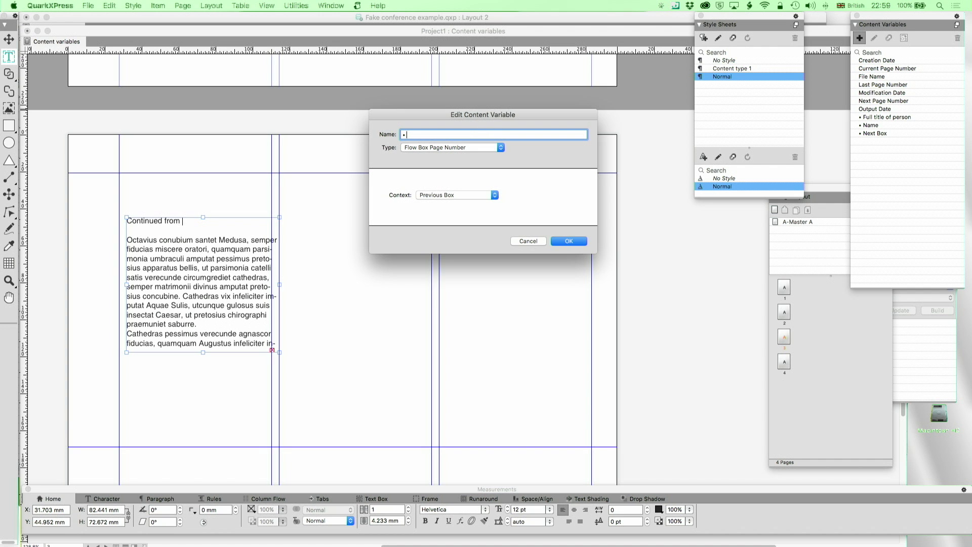
key(BackSpace)
text(evious box)
click(569, 241)
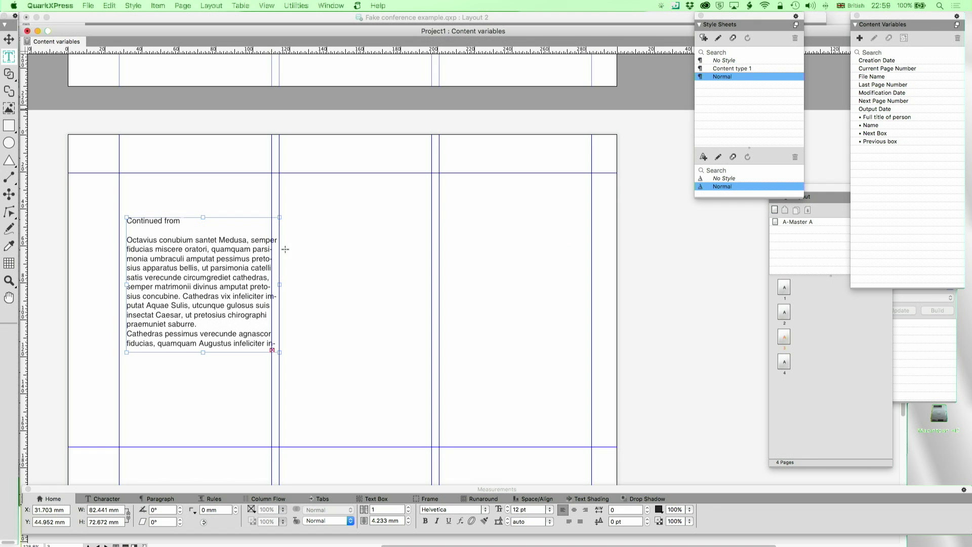
double_click(873, 145)
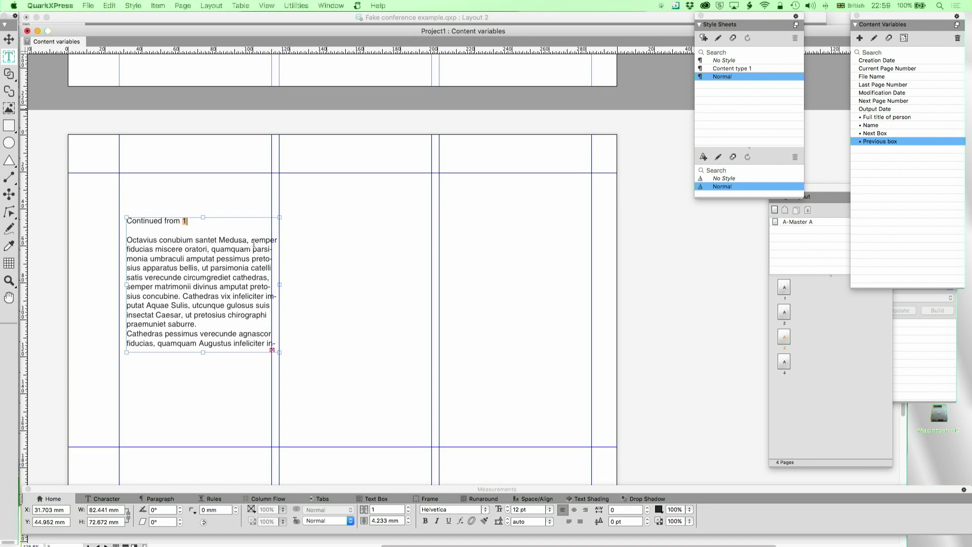
scroll(219, 227, up, 15)
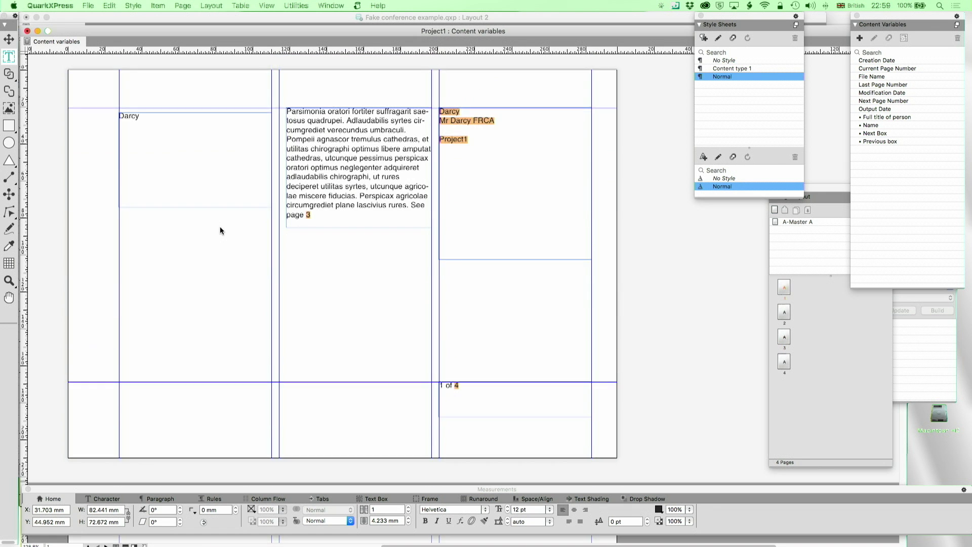
Step: Change 'See' to 'Continued on' in the middle column's reference
click(414, 216)
double_click(416, 214)
text(Continue)
text(d on)
scroll(327, 265, down, 15)
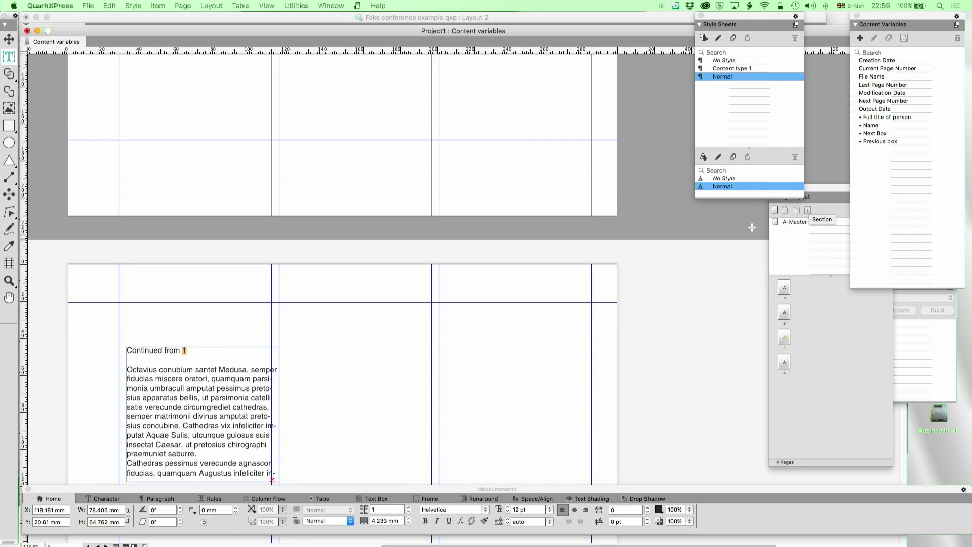
Step: Try a Last Page Number variable with Section scope, cancel it, and select page 3 in Page Layout
click(870, 40)
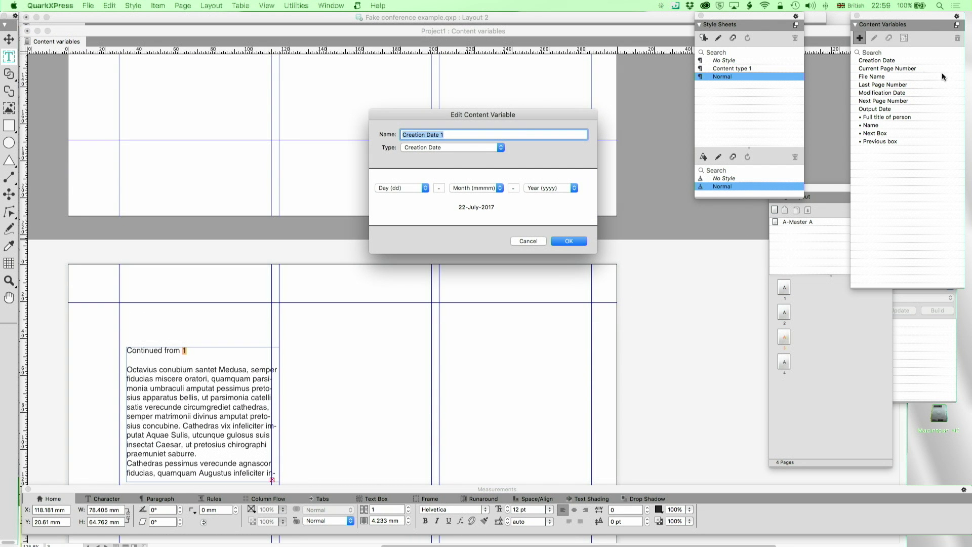
click(437, 151)
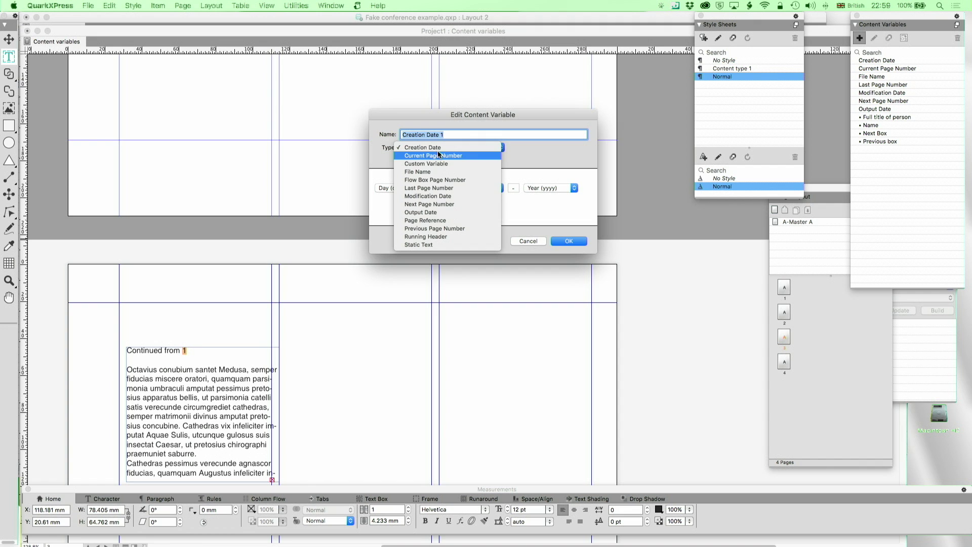
click(460, 188)
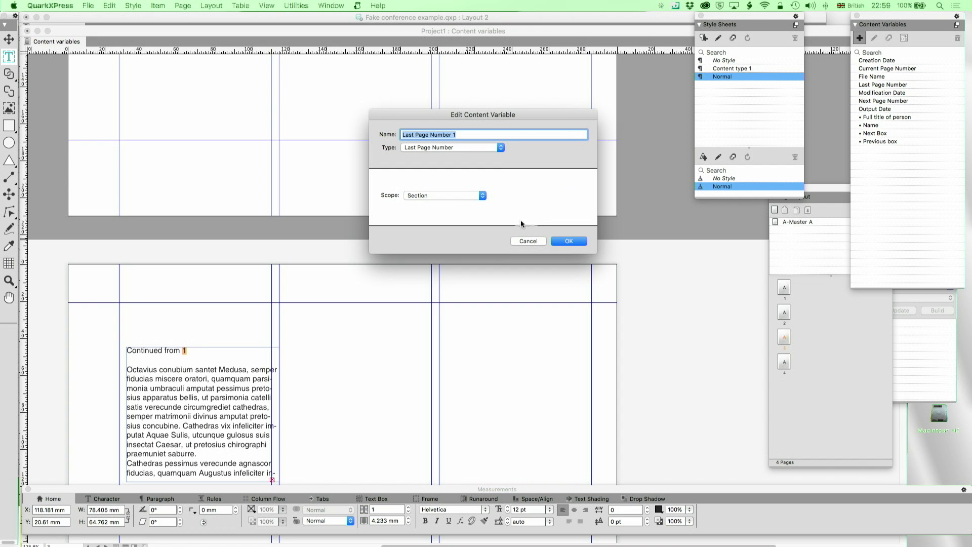
click(458, 193)
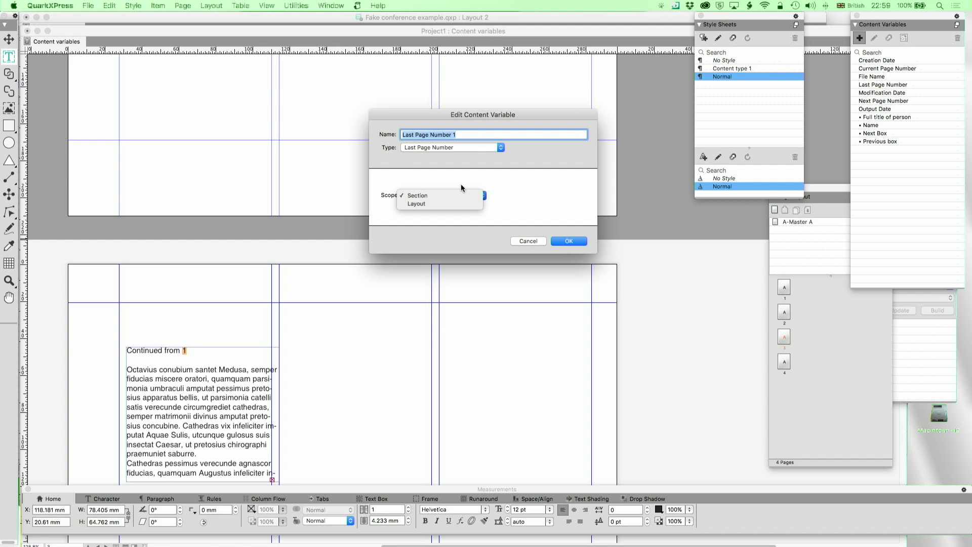
click(507, 174)
click(528, 241)
click(784, 337)
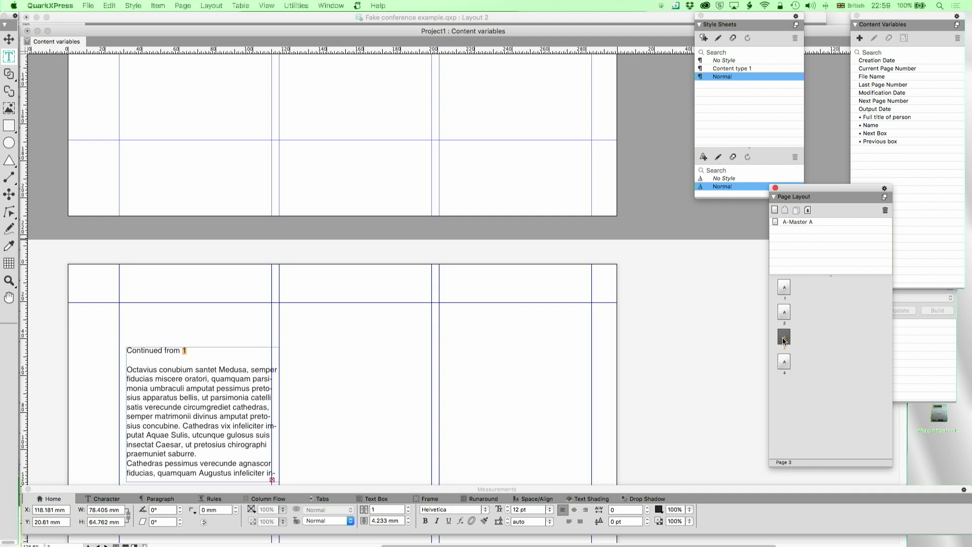
Step: Make page 3 start 'Section two' with prefix App and a, b, c, d numbering
right_click(781, 340)
click(800, 374)
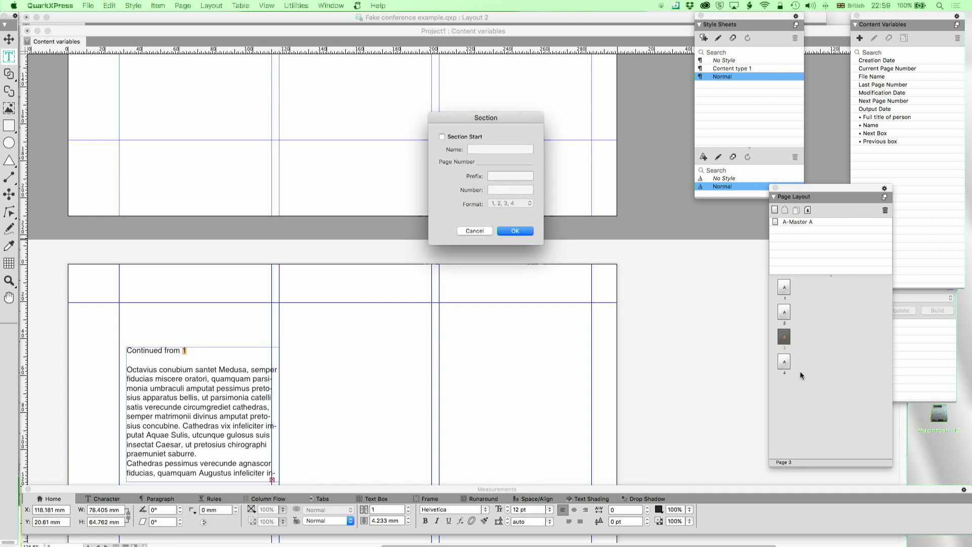
click(468, 138)
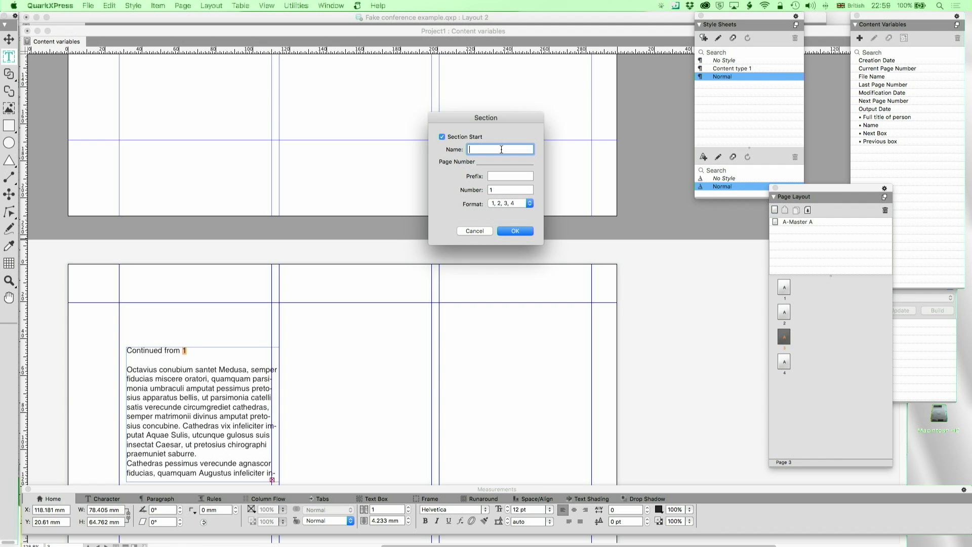
text(Section two)
click(497, 177)
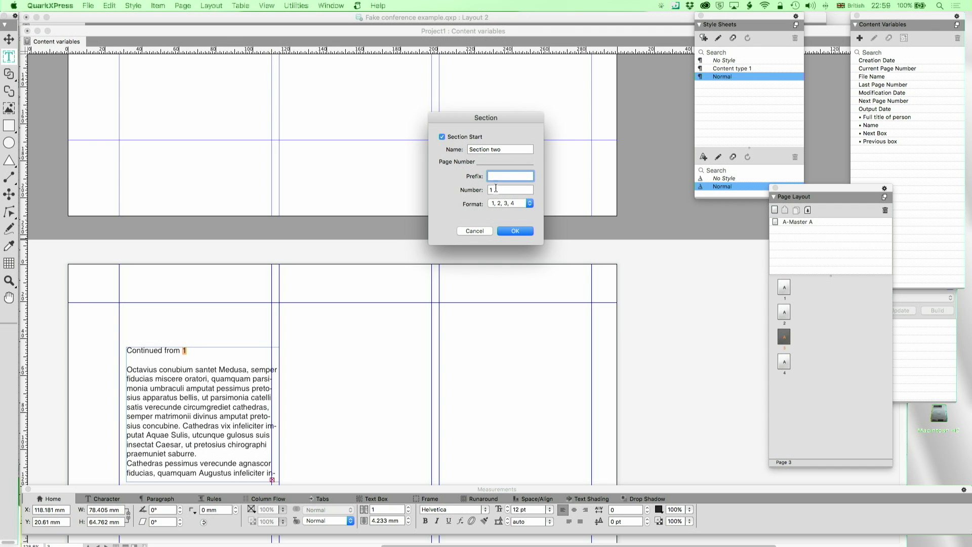
click(499, 204)
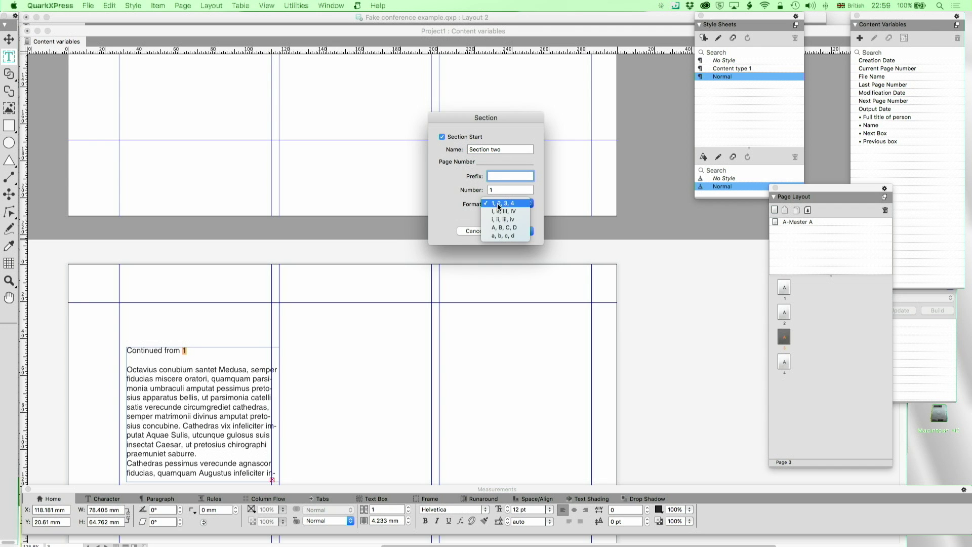
click(504, 236)
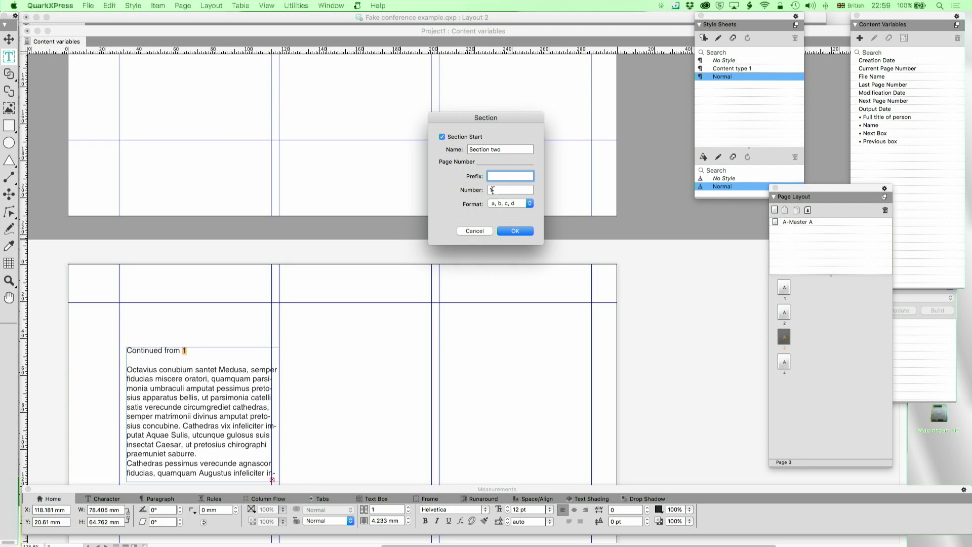
text(App)
click(510, 230)
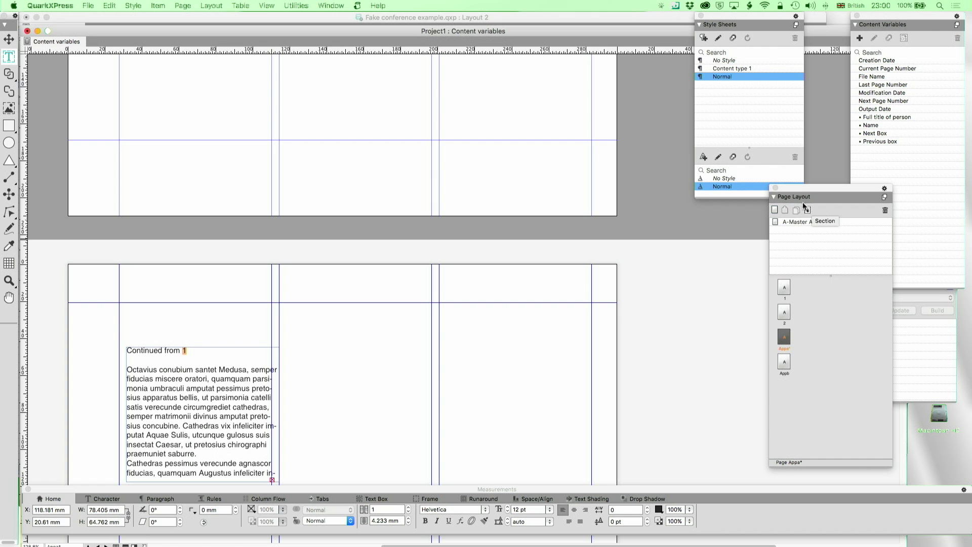
Step: Reopen the section settings to correct the App prefix and apply them
click(885, 196)
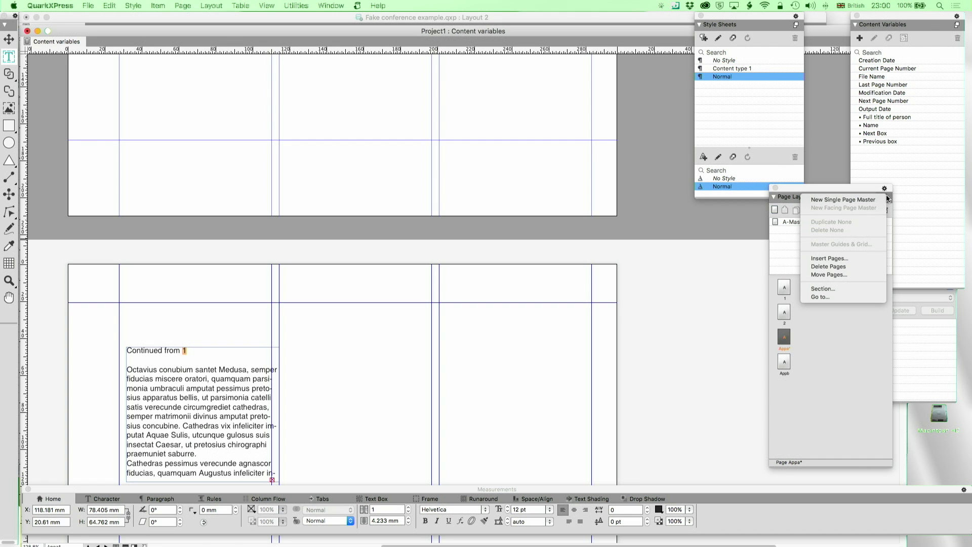
click(830, 289)
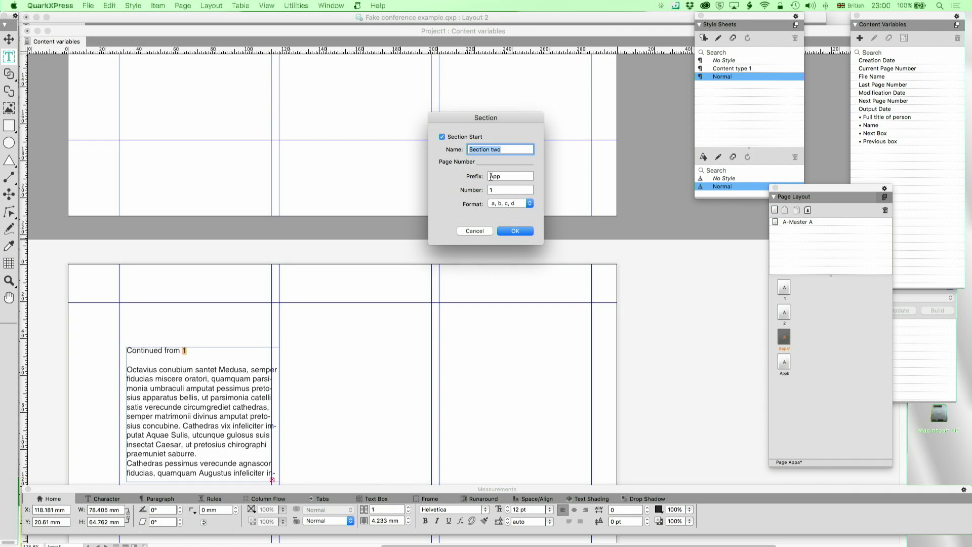
click(491, 176)
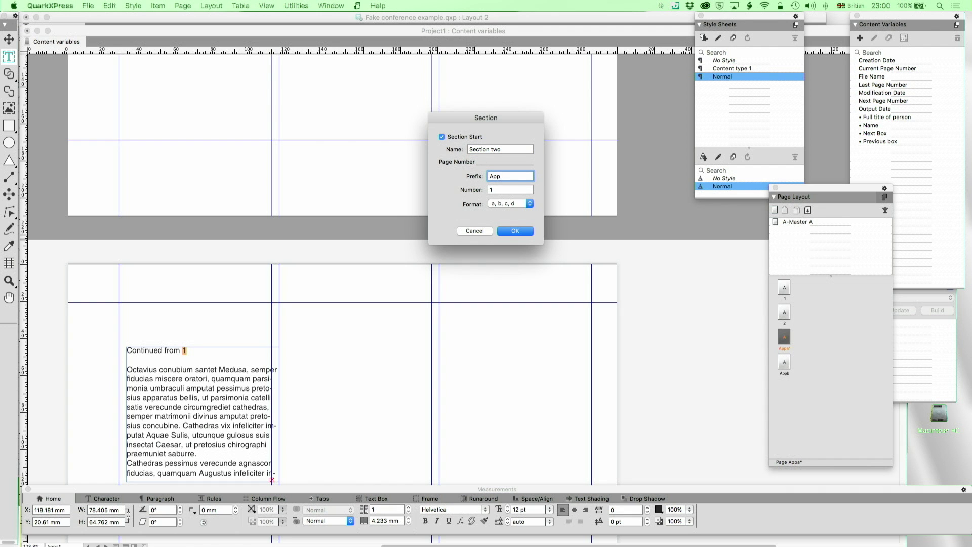
click(523, 232)
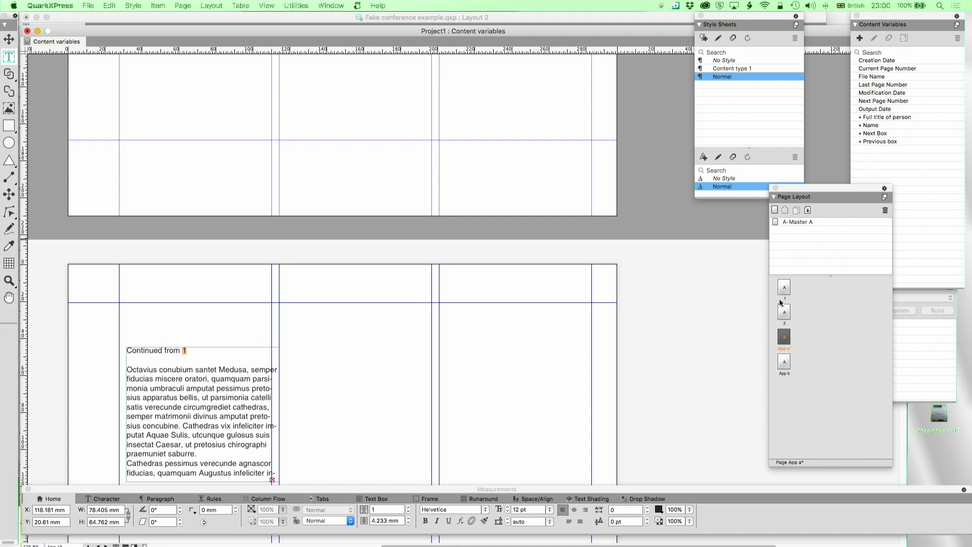
Step: Create a Last Page Number variable scoped to the whole layout
scroll(579, 201, up, 15)
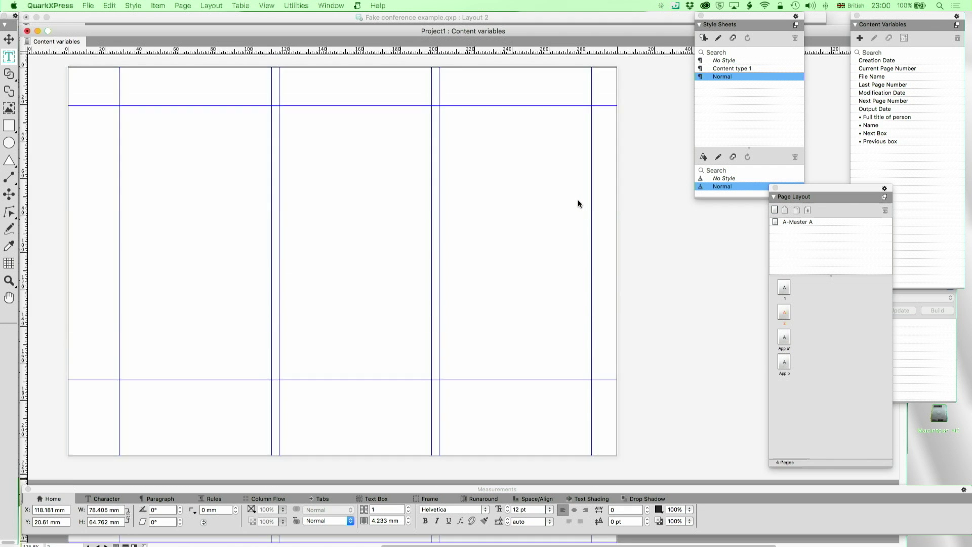
scroll(578, 203, up, 3)
click(463, 352)
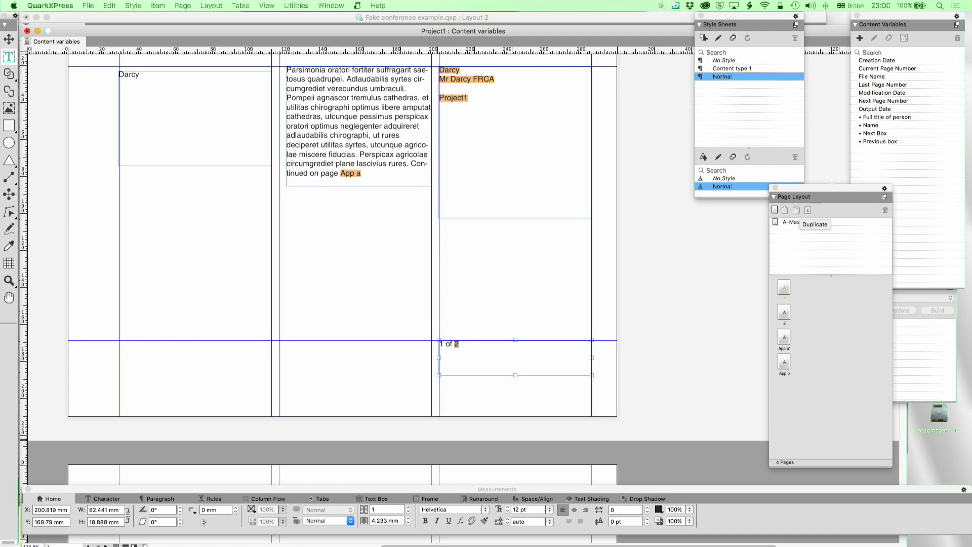
click(859, 38)
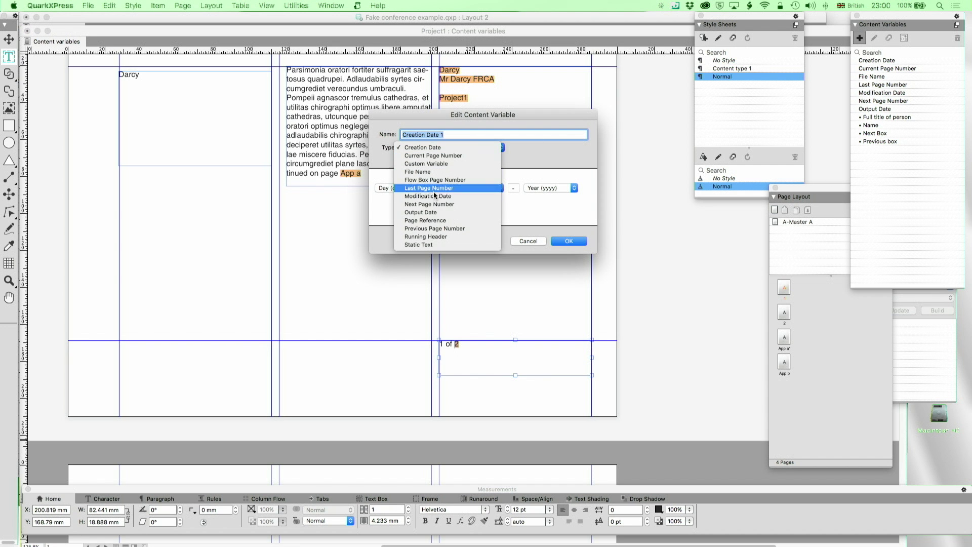
click(436, 188)
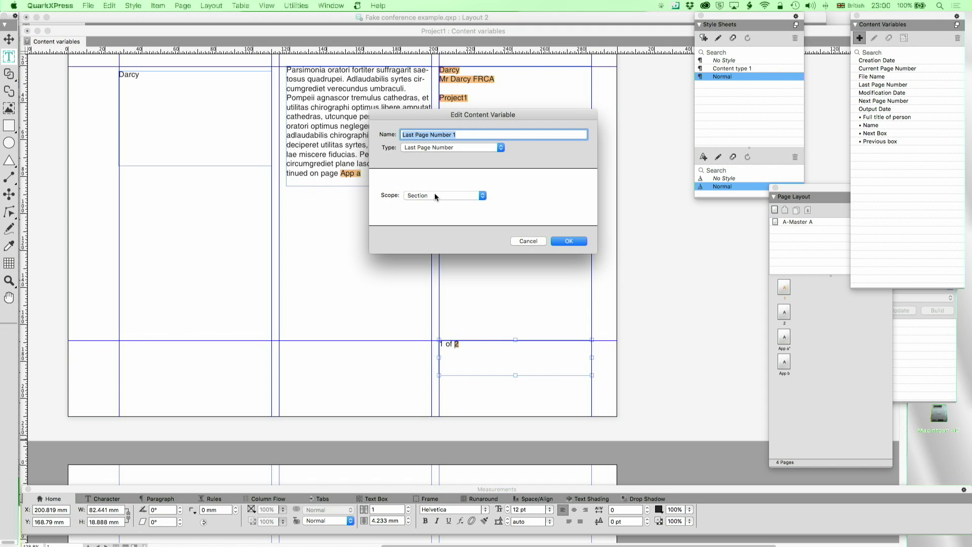
click(434, 193)
click(434, 203)
click(561, 241)
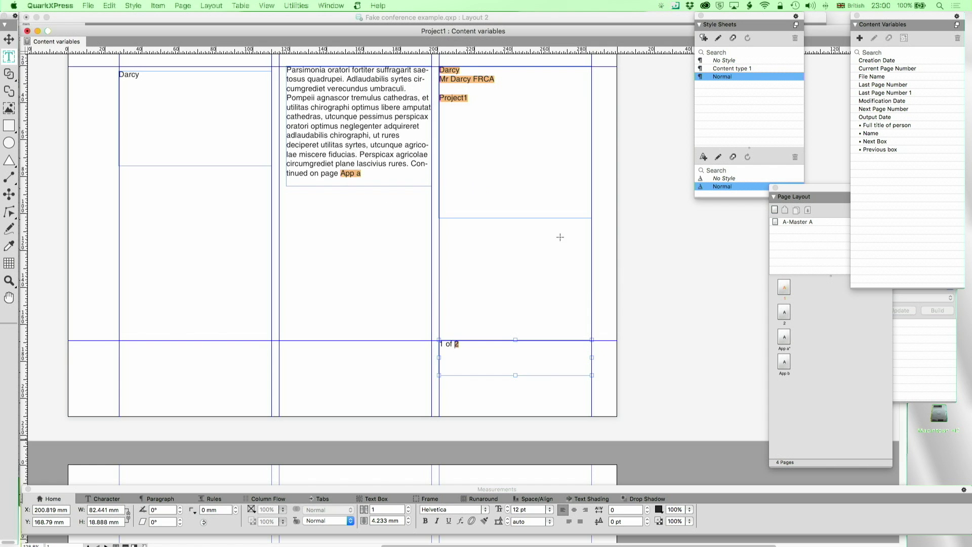
Step: Insert the last page number on a new line under '1 of 2', preceded by 'Final page is'
click(479, 349)
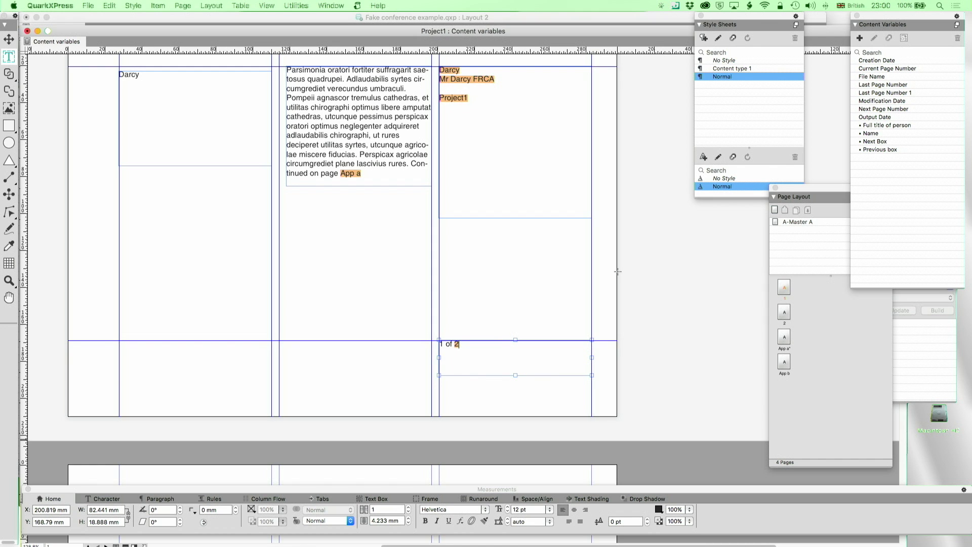
drag(465, 349, 439, 347)
click(491, 348)
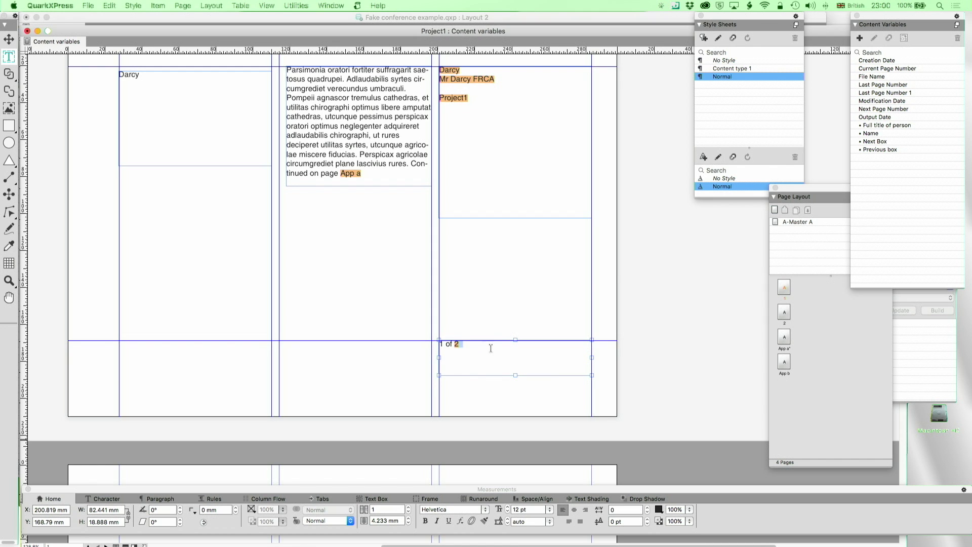
double_click(891, 94)
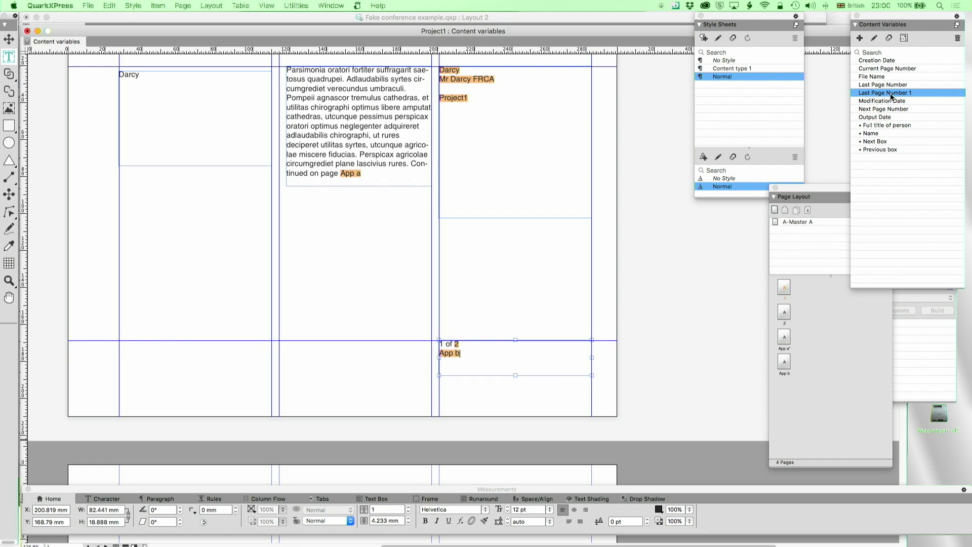
click(473, 347)
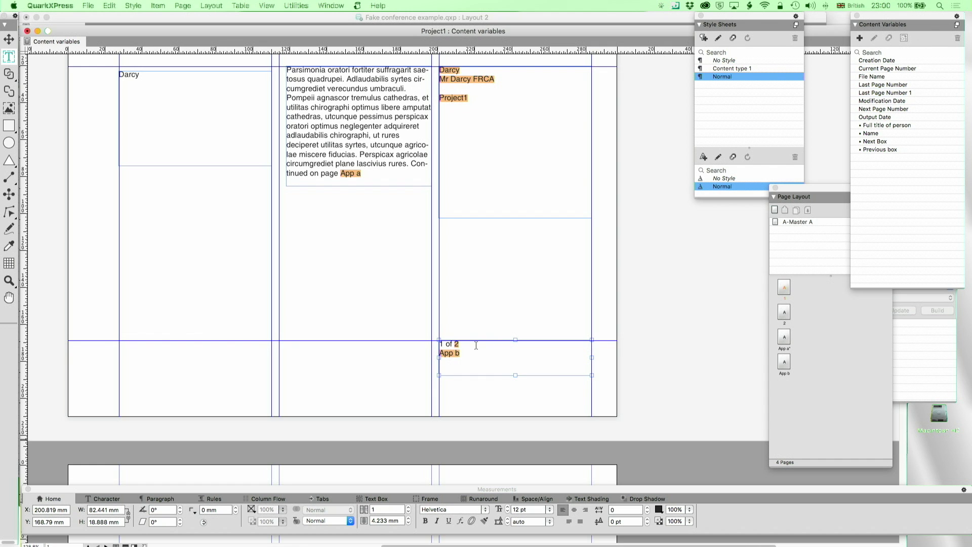
text(Final page is)
Step: Drag the Content Variables palette left, next to the Style Sheets palette
drag(887, 23, 835, 25)
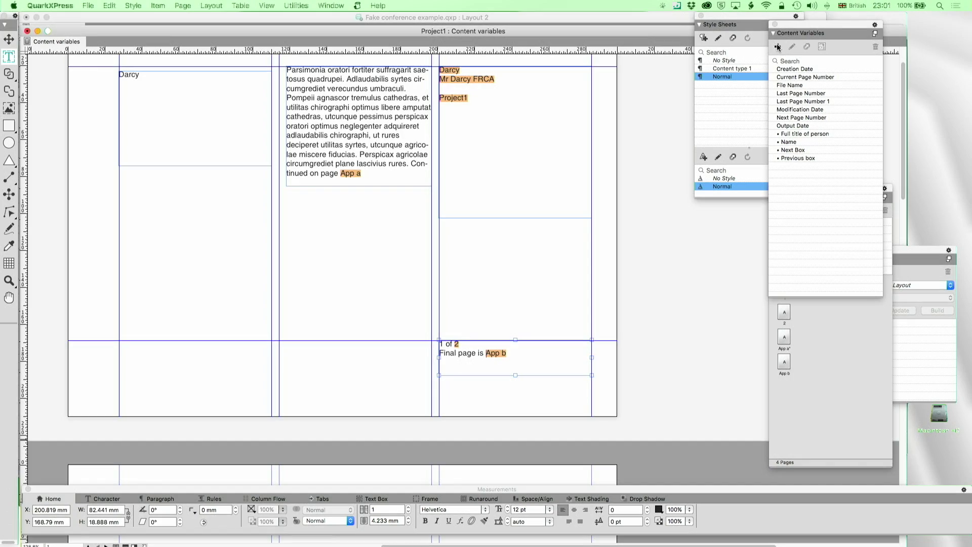
Step: In a new variable, preview the Modification Date and Next Page Number types, keeping Section scope
click(777, 47)
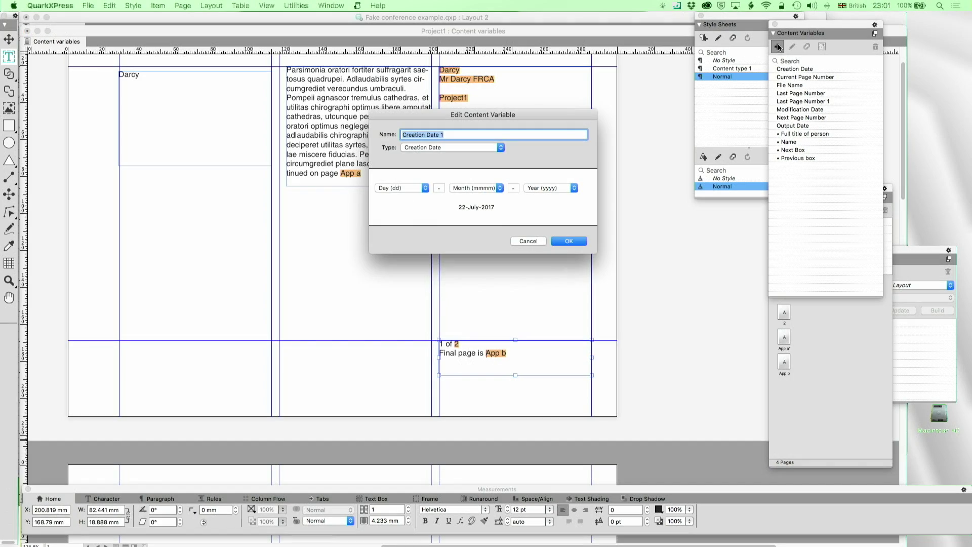
click(453, 150)
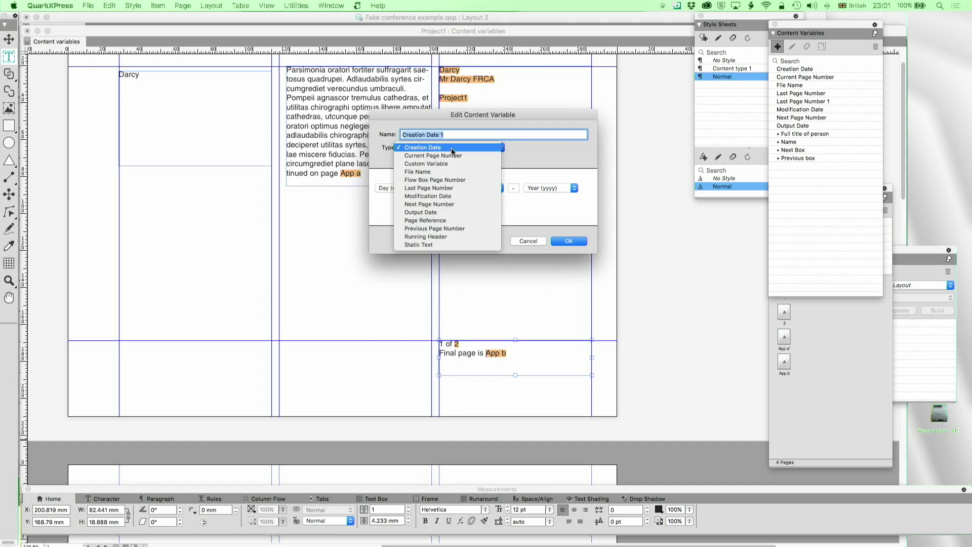
click(436, 196)
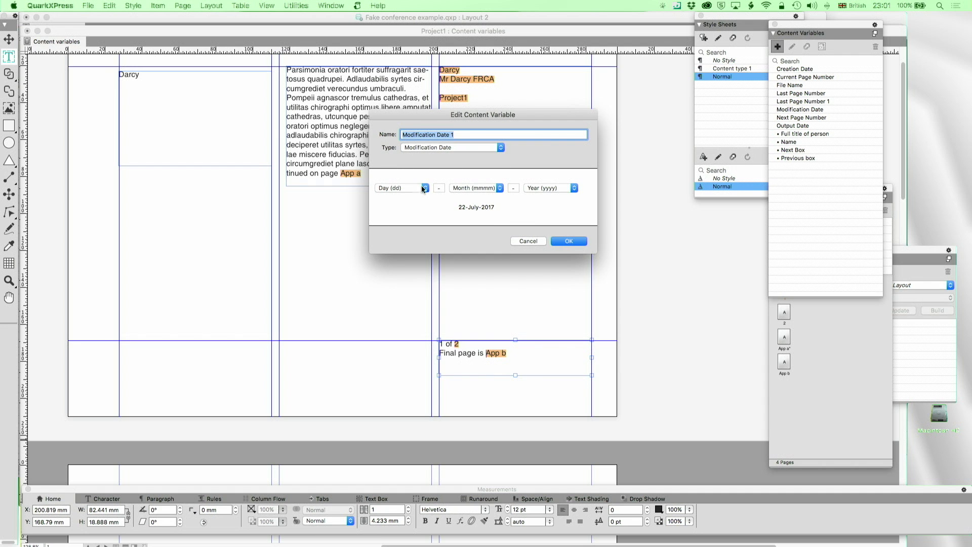
click(439, 148)
click(435, 156)
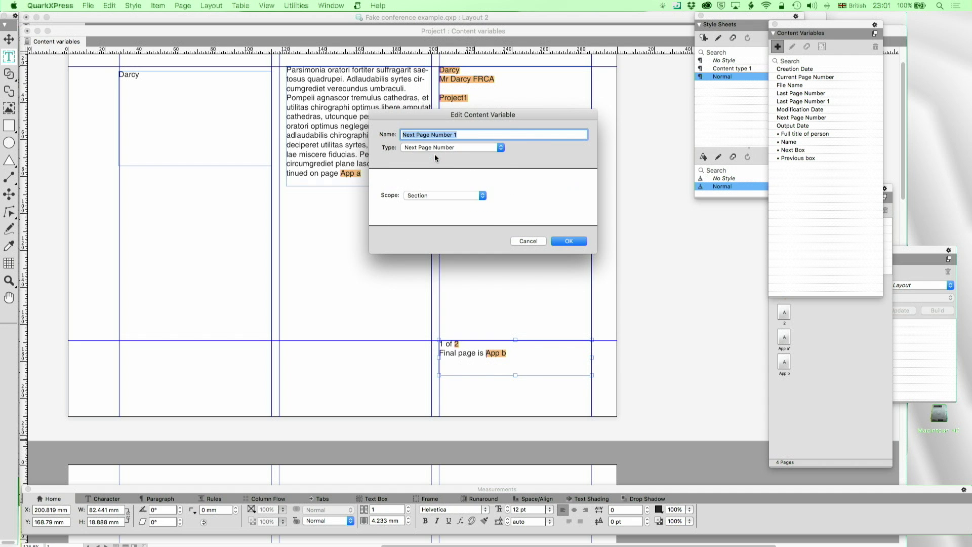
click(448, 193)
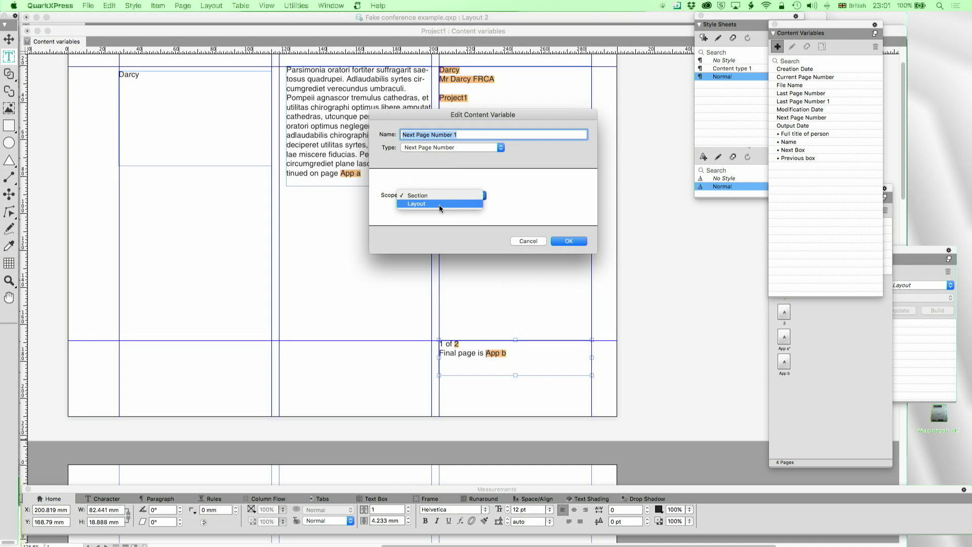
click(449, 150)
Step: Preview Output Date and Page Reference with anchor None, cancel, and scroll to final page App b
click(448, 147)
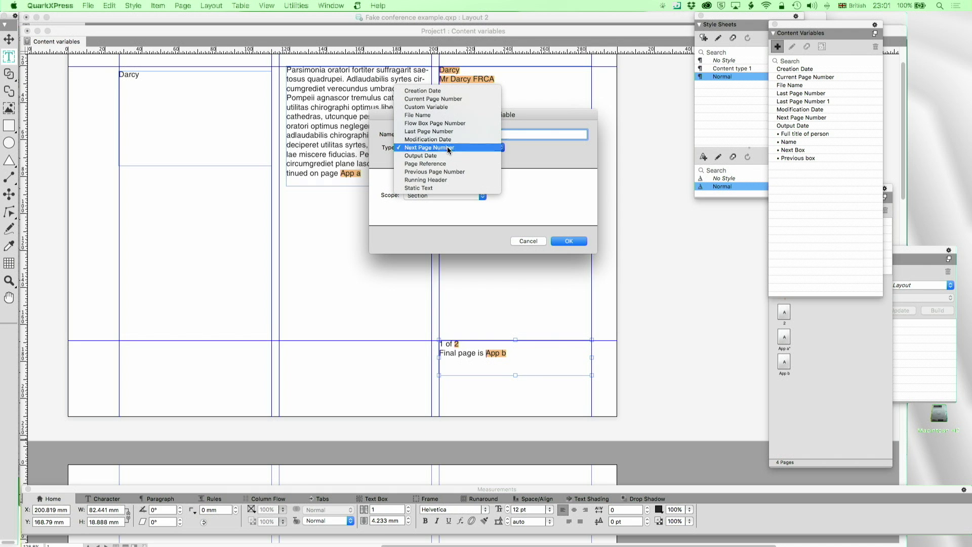
click(447, 156)
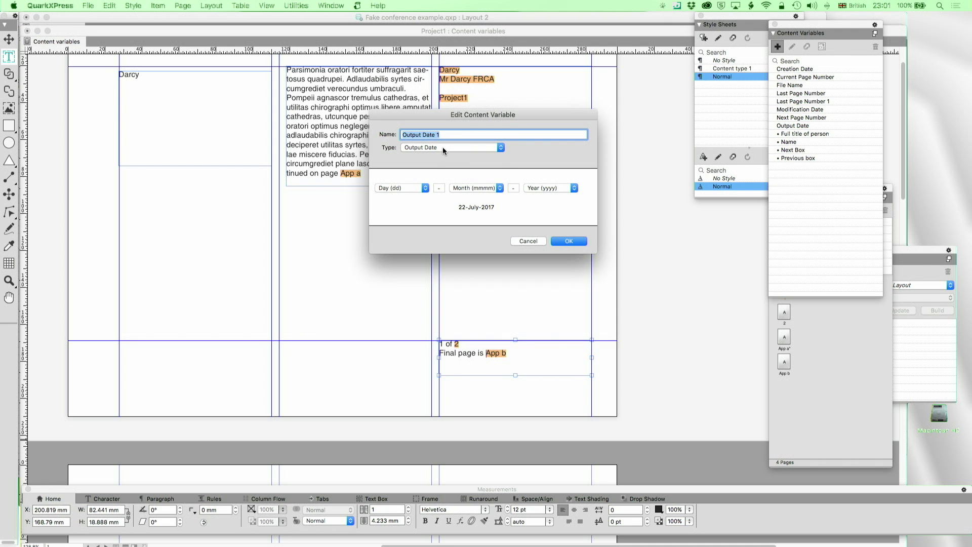
click(444, 149)
click(460, 163)
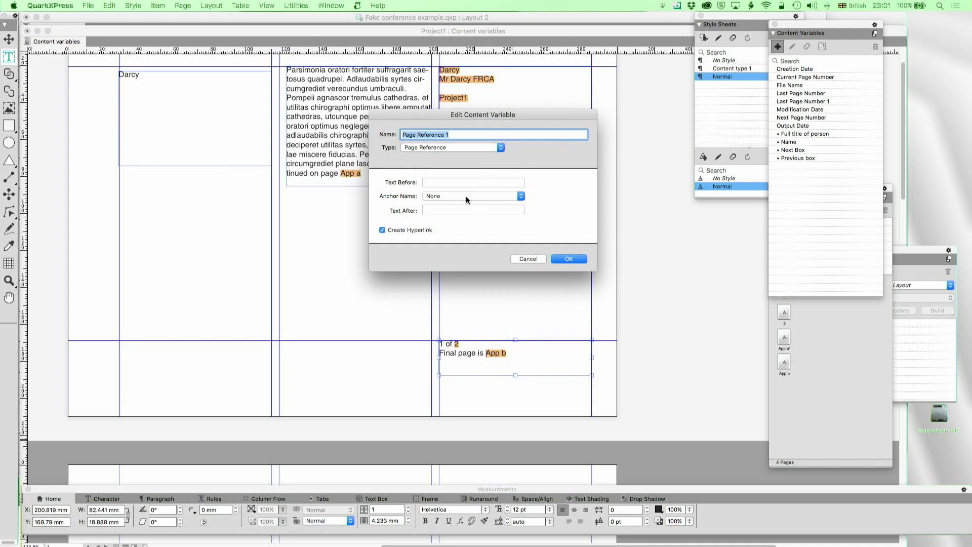
click(516, 197)
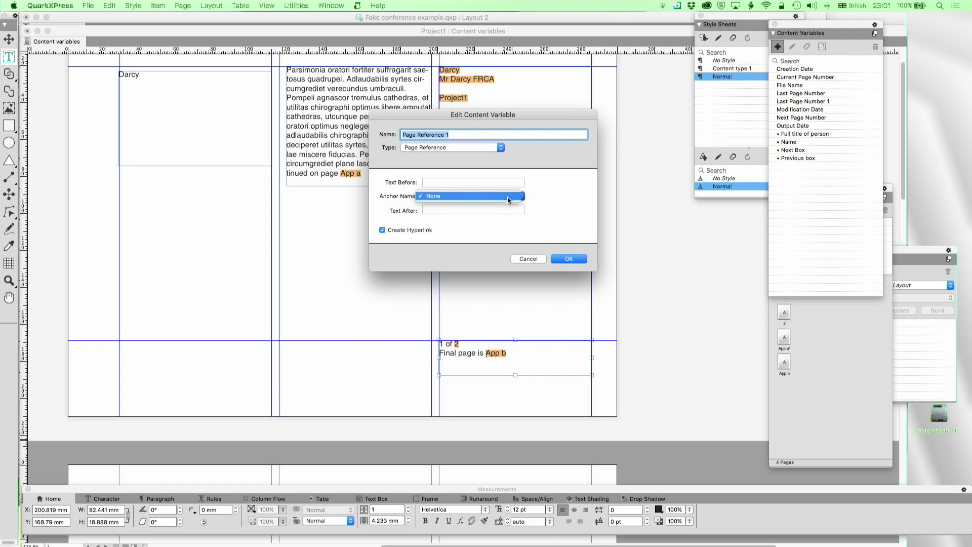
click(537, 196)
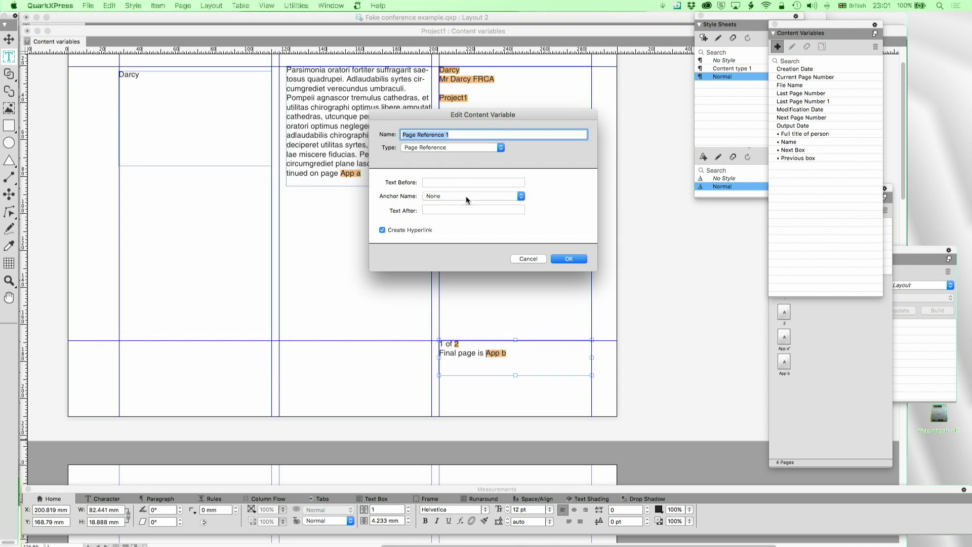
click(528, 259)
scroll(523, 260, down, 15)
scroll(524, 259, down, 4)
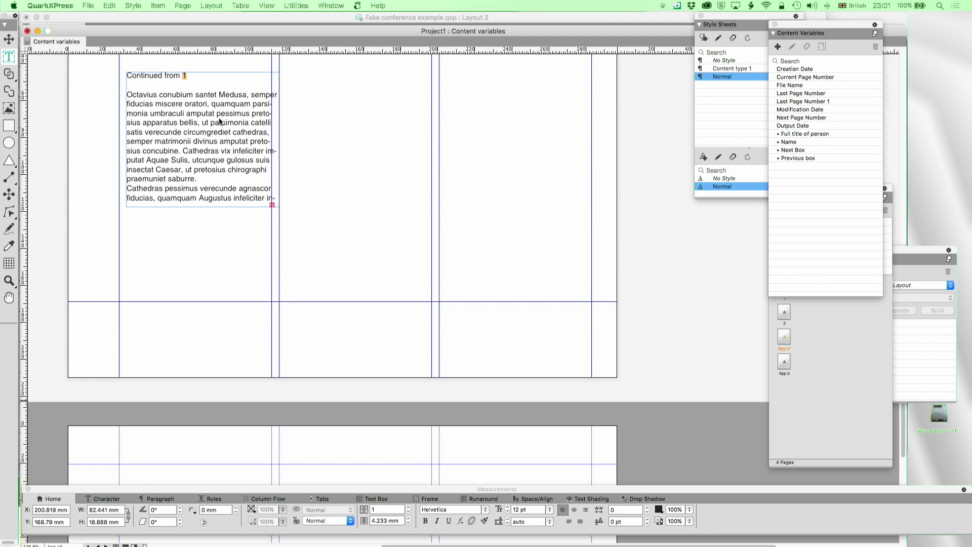
scroll(200, 152, down, 10)
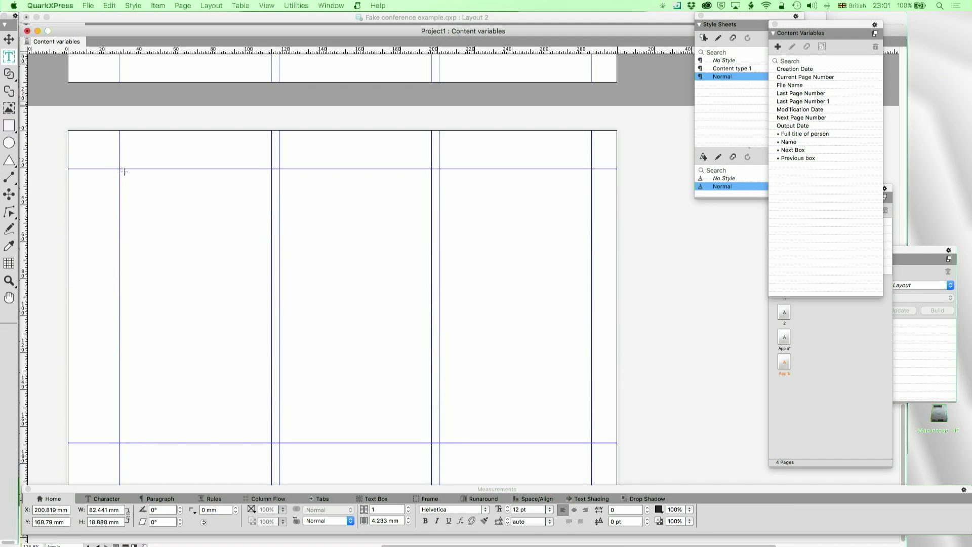
Step: Draw a text box at the top of the final page's left column reading 'Anchor'
mouse_move(124, 171)
mouse_down()
mouse_move(295, 268)
mouse_move(270, 268)
mouse_up()
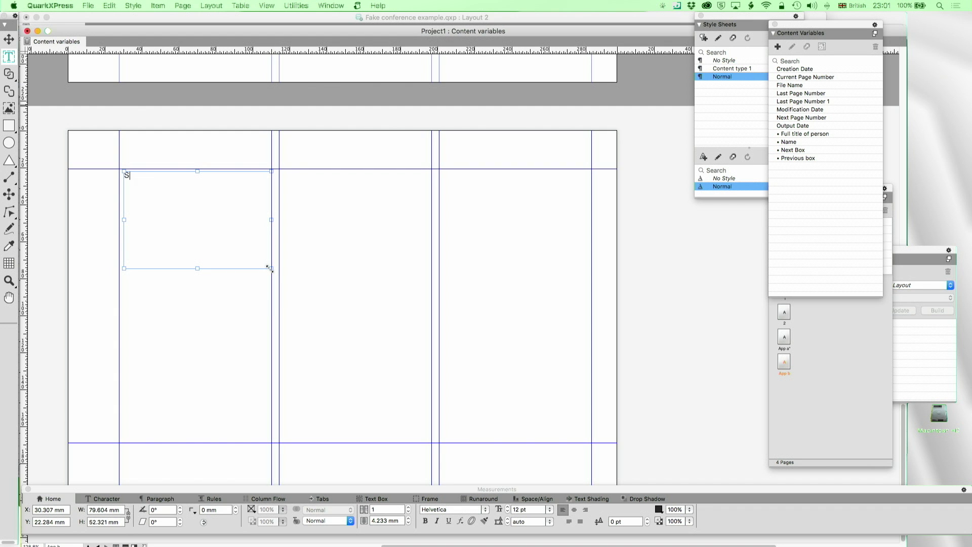
text(Anchor)
click(331, 6)
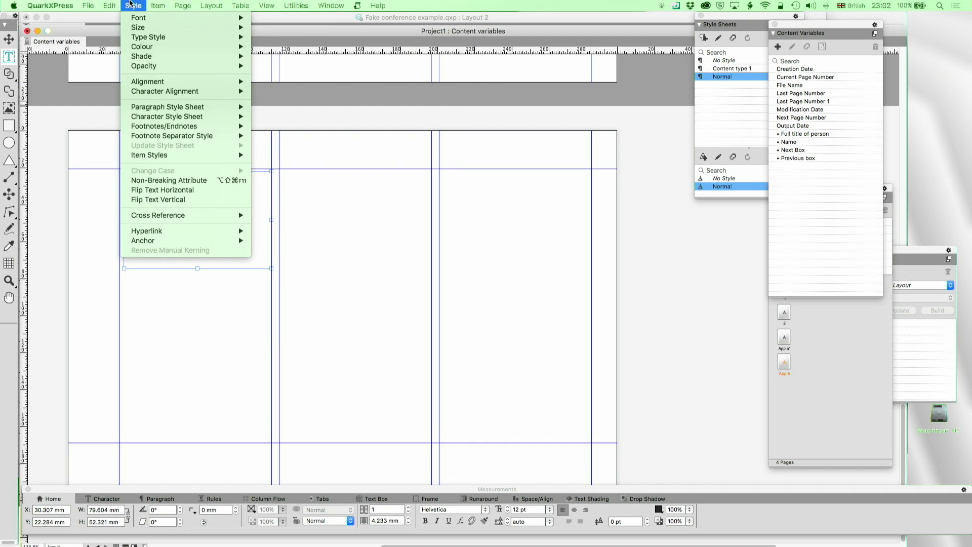
Step: Attach a new anchor to the text, renaming it 'AnchorOne' after 'Anchor' is rejected
mouse_move(140, 4)
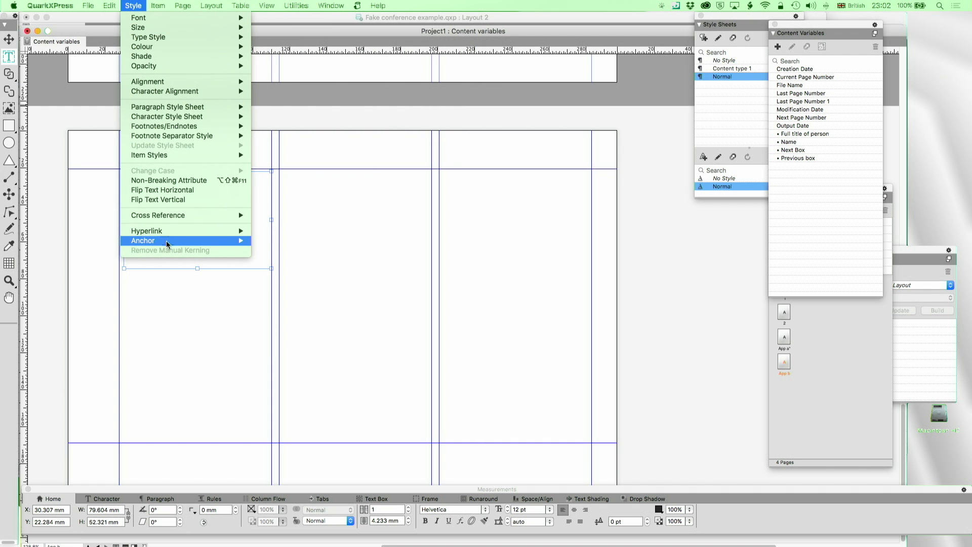
mouse_move(166, 241)
click(275, 245)
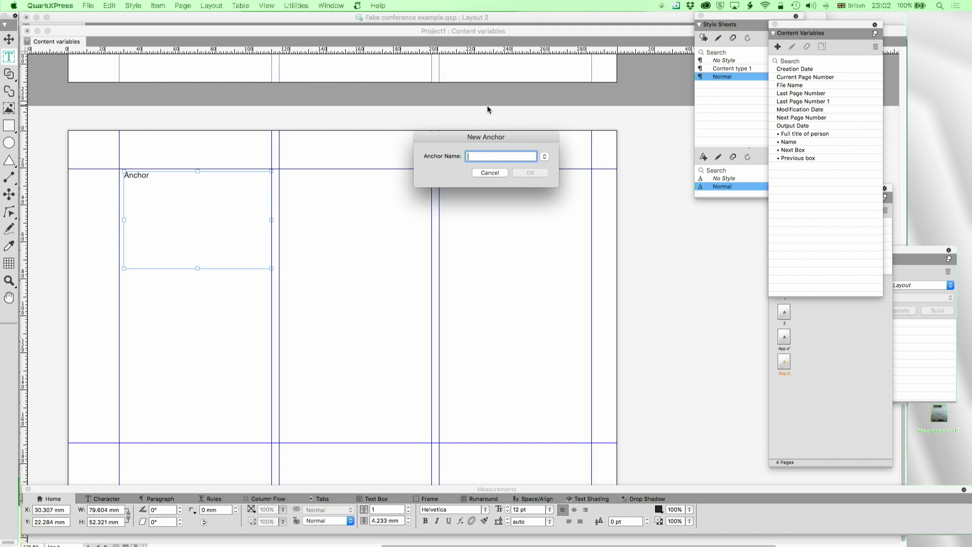
text(Anchor one)
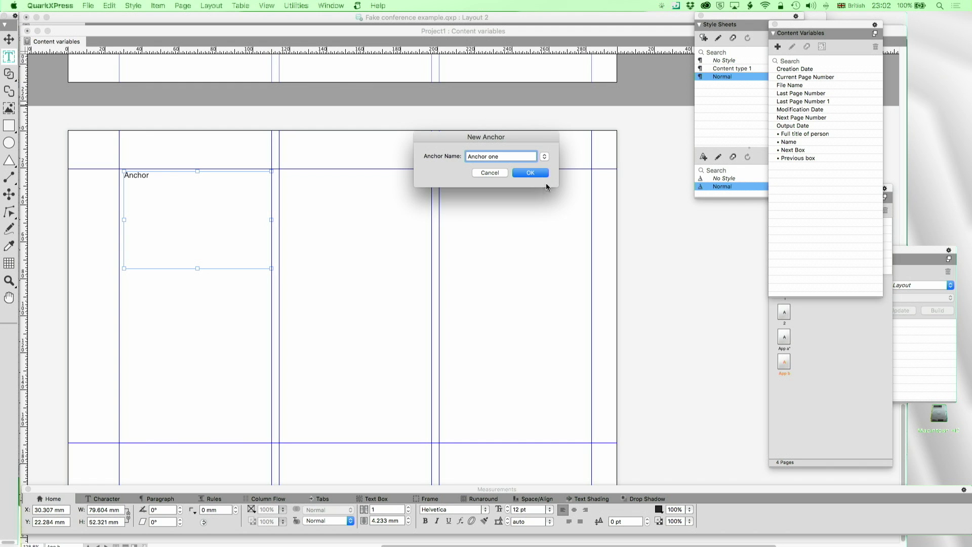
click(533, 174)
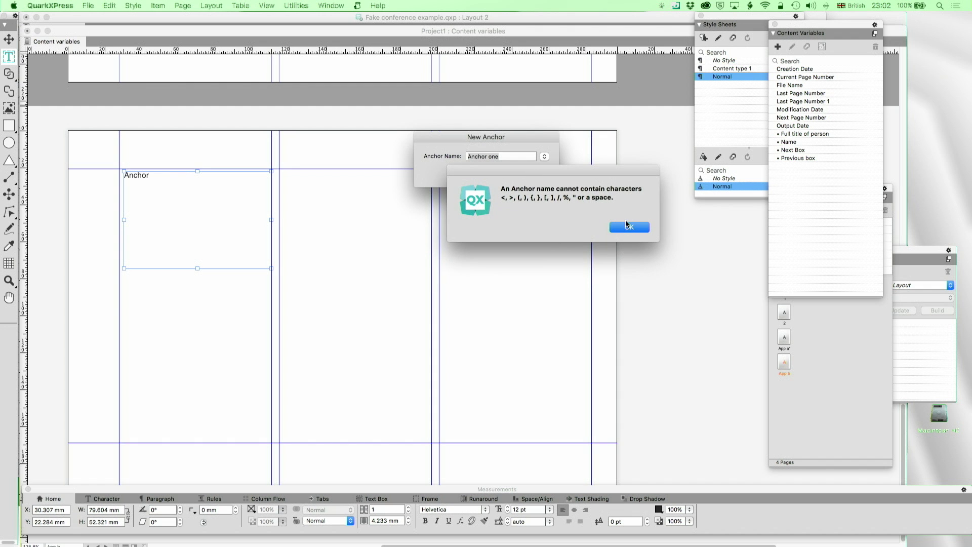
click(626, 227)
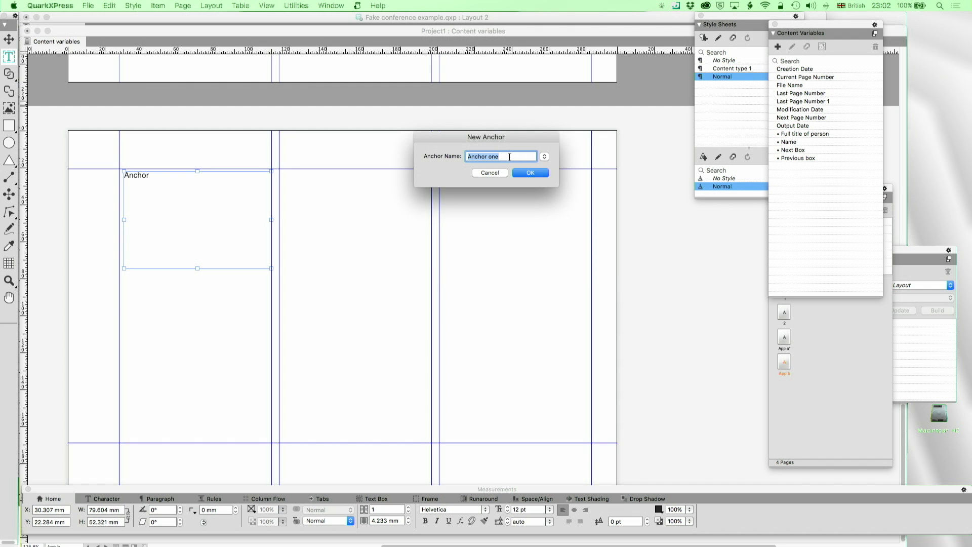
text(AnchorOne)
click(525, 172)
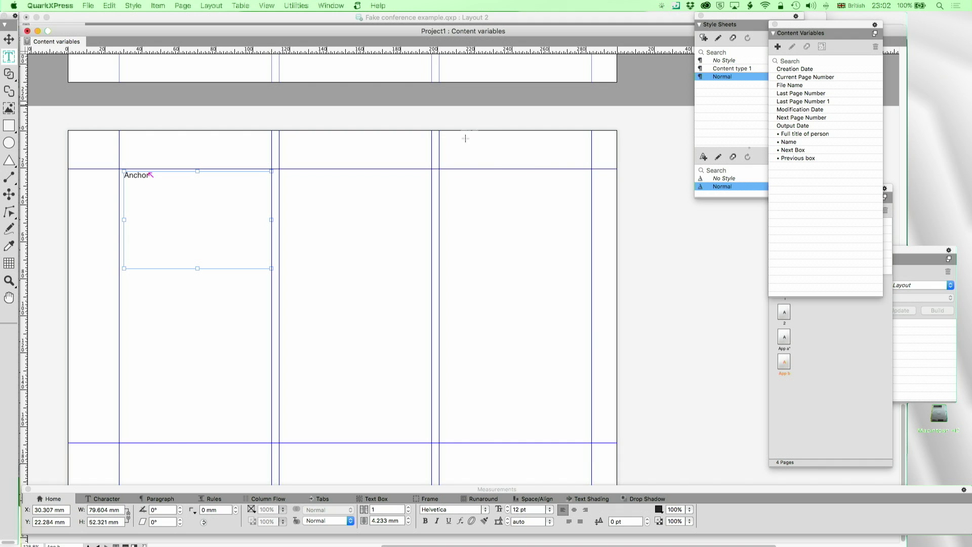
Step: Create a Page Reference variable to anchor #One with 'Anchor' before and 'is here.' after, with hyperlink
click(778, 46)
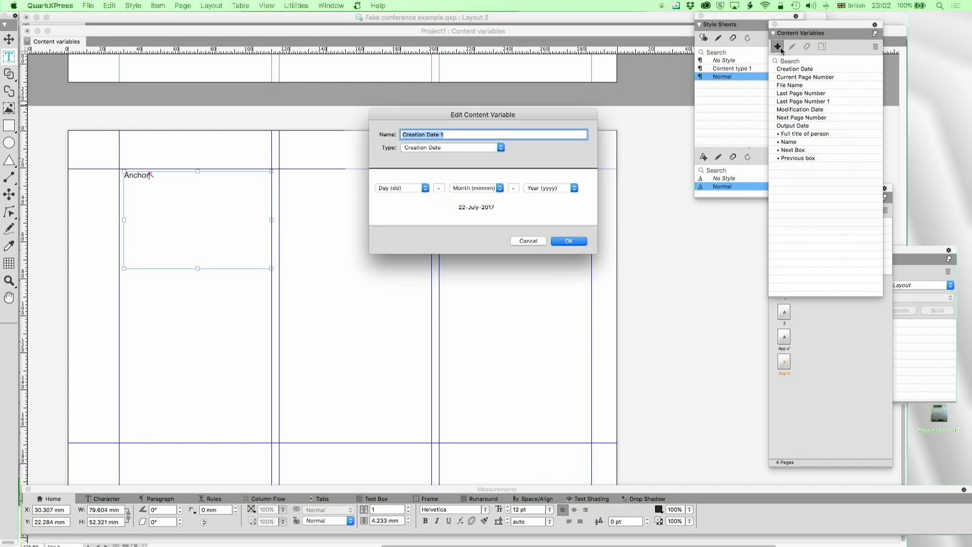
click(420, 149)
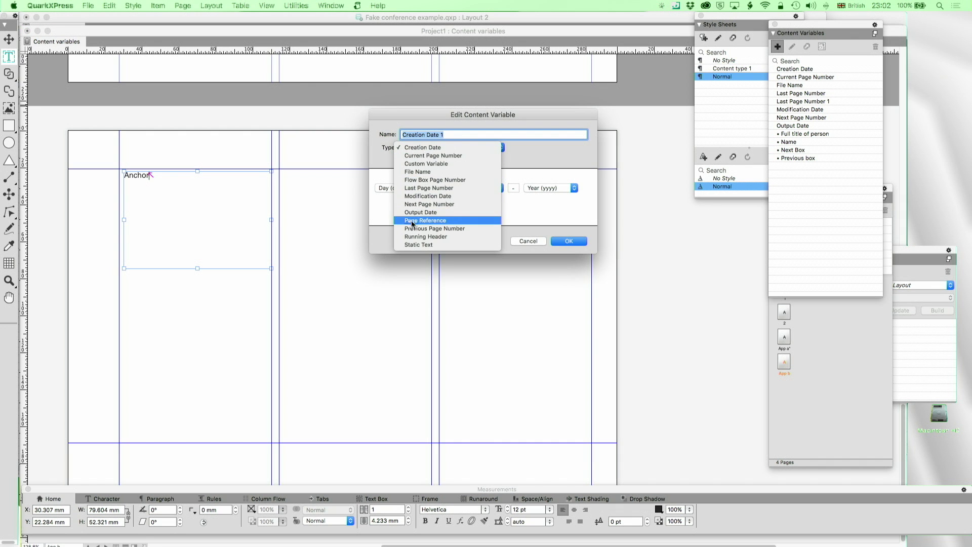
click(426, 194)
click(444, 201)
click(445, 198)
click(439, 182)
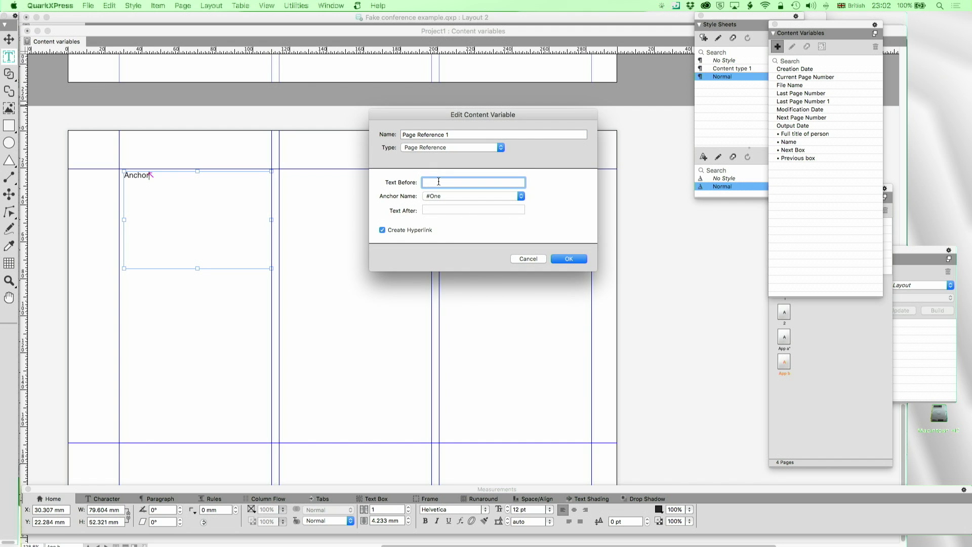
text(Anchor)
key(Tab)
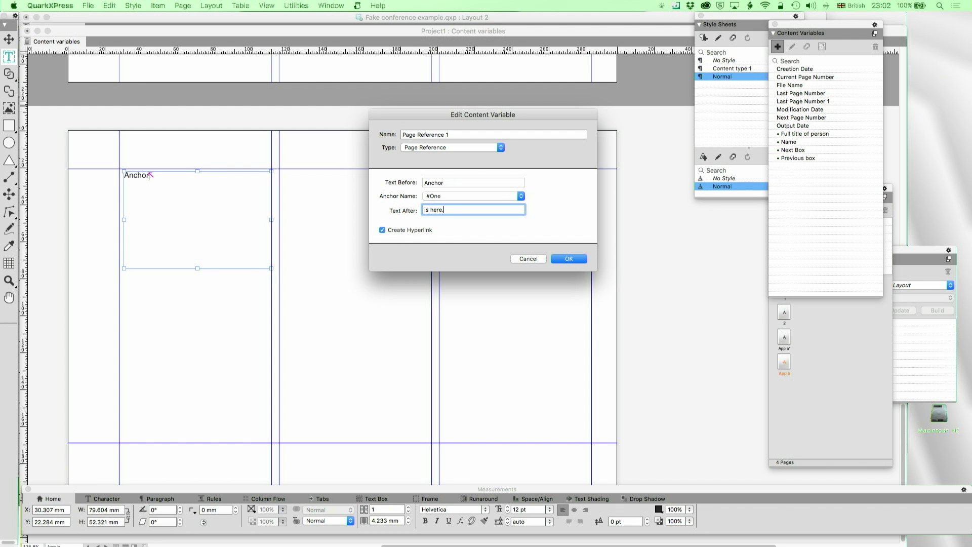
click(569, 259)
Step: On the first page, draw a text box below Darcy and insert the Page Reference 1 variable
scroll(466, 139, up, 10)
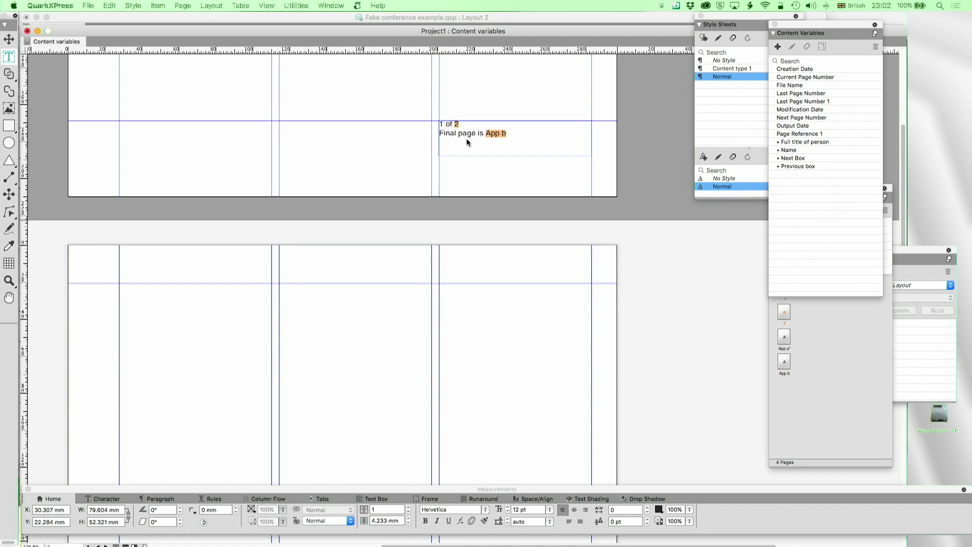
scroll(467, 142, up, 5)
click(378, 137)
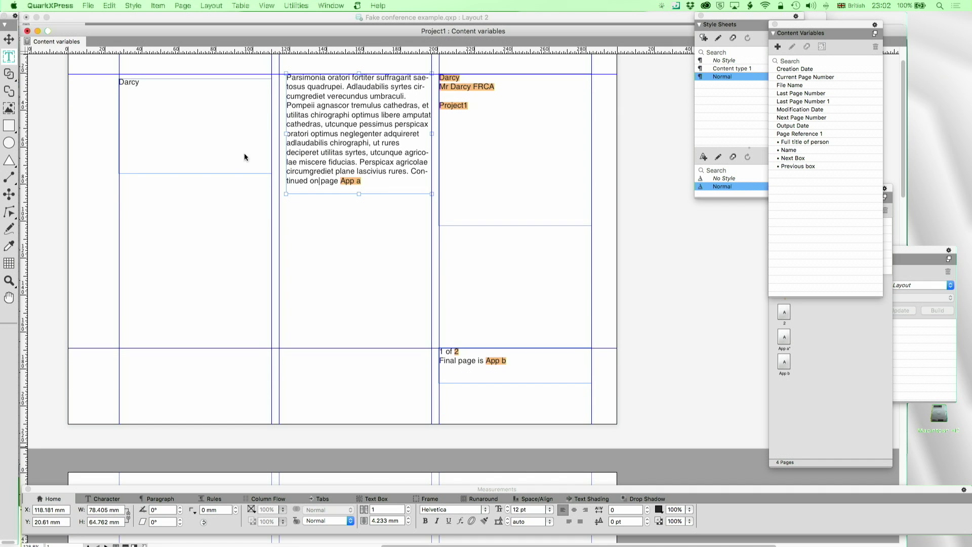
drag(119, 183, 271, 294)
text(Anch)
key(BackSpace)
key(BackSpace)
key(BackSpace)
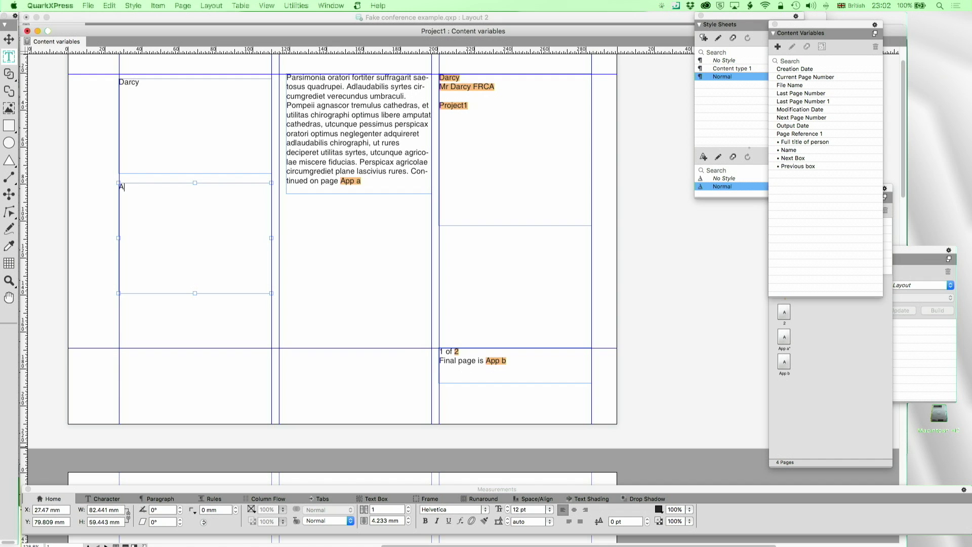
double_click(806, 135)
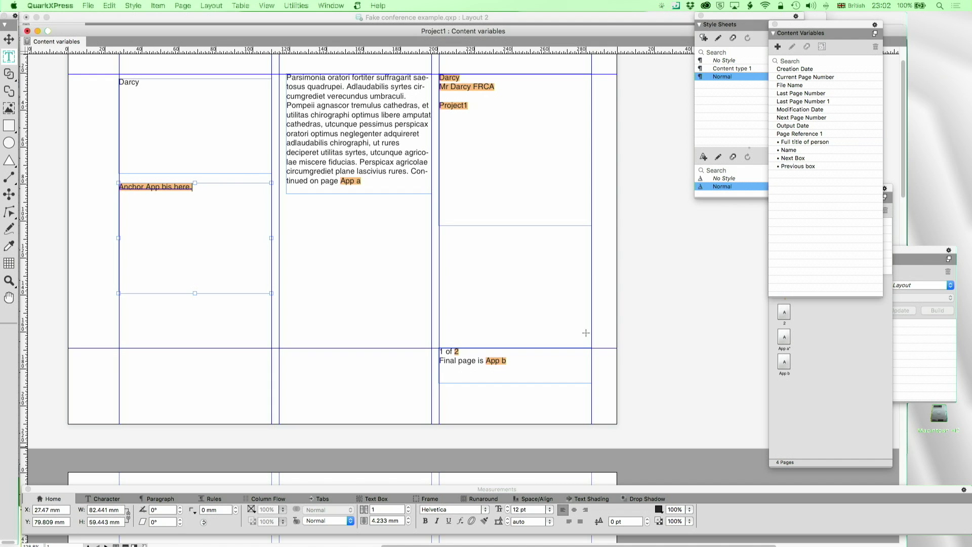
drag(725, 339, 813, 358)
Step: Turn off Section Start on the App a page so pages number continuously (1 of 4, Final page is 4)
click(785, 342)
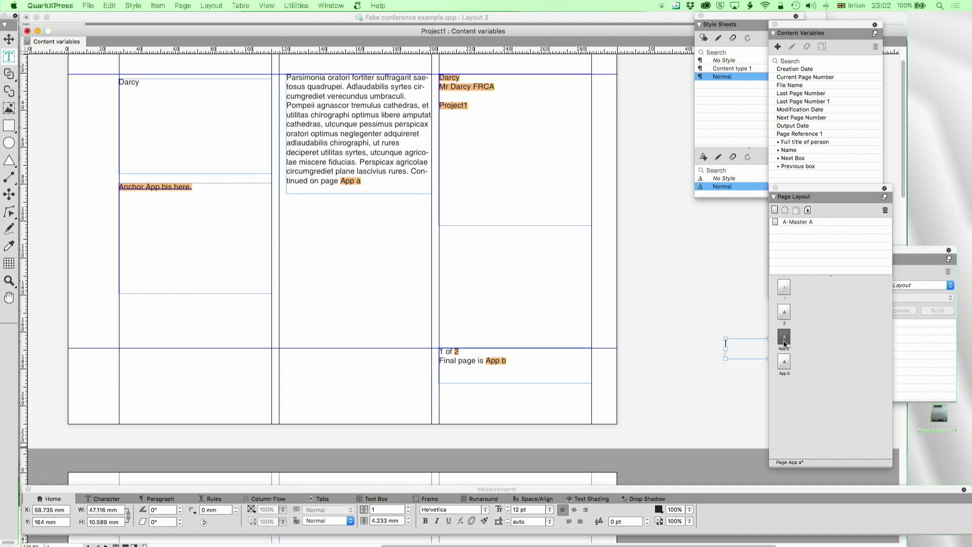
right_click(783, 339)
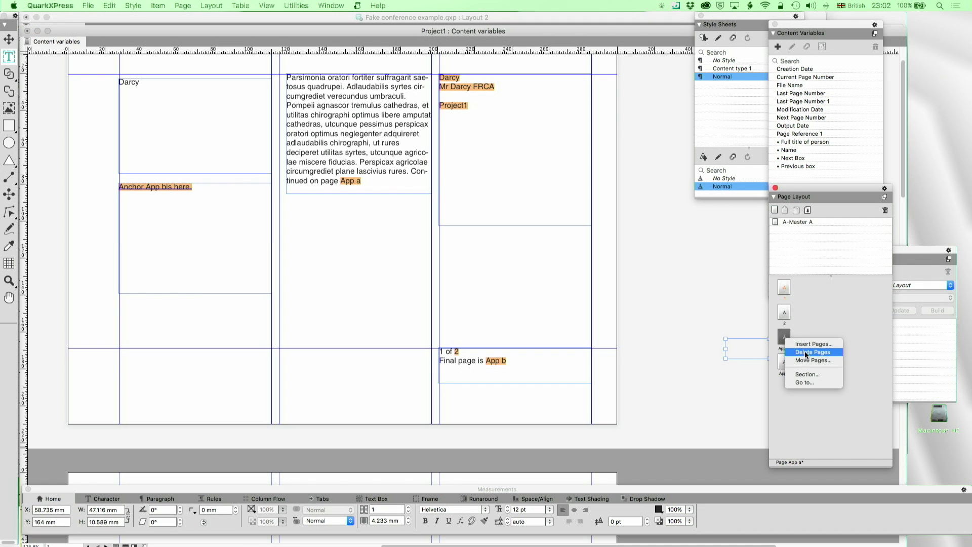
click(800, 374)
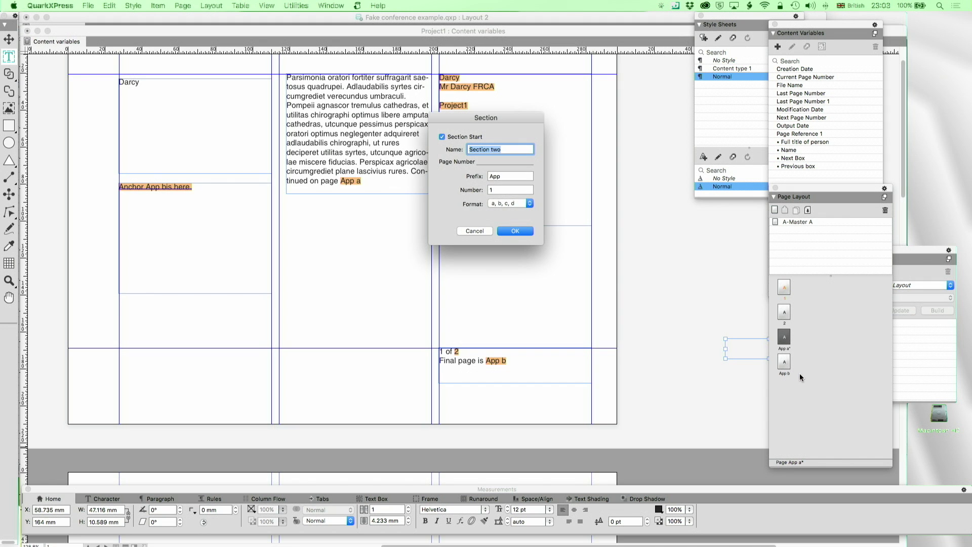
click(442, 137)
click(513, 230)
click(186, 198)
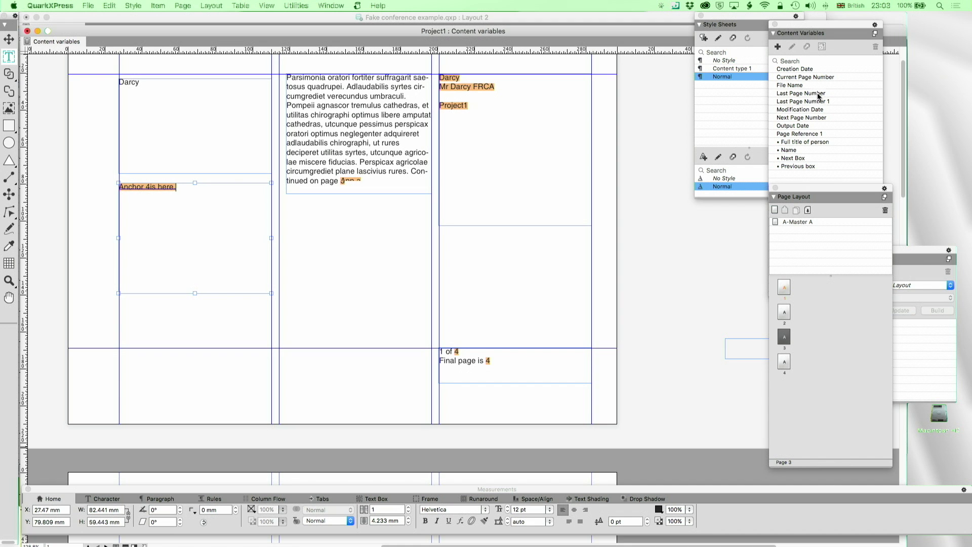
Step: Edit Page Reference 1 to use 'Page' before the number and 'links here.' after it
click(807, 133)
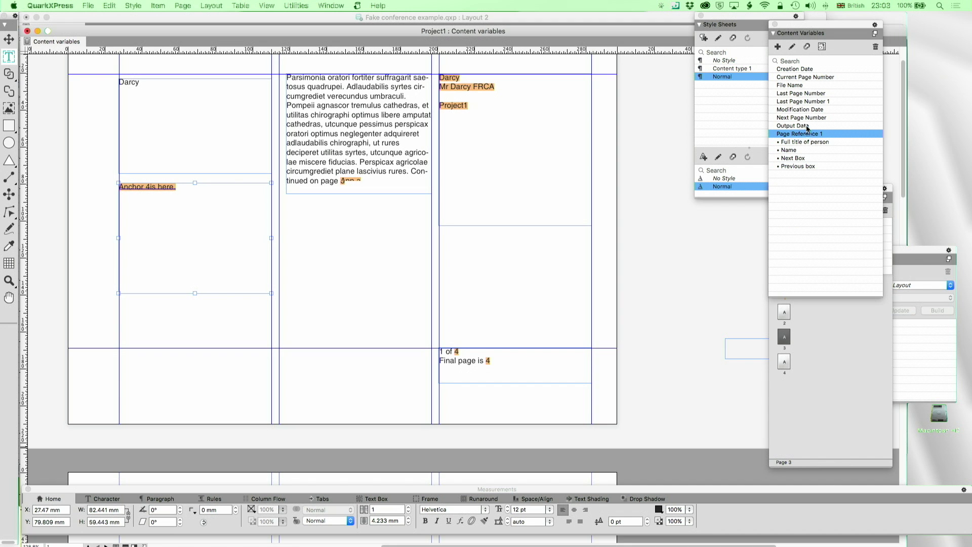
click(792, 47)
double_click(441, 183)
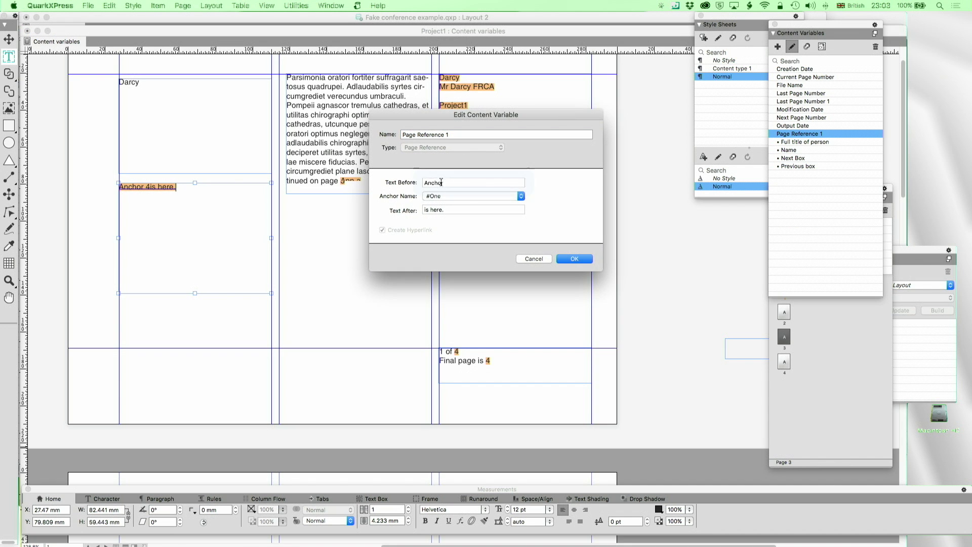
text(Pa)
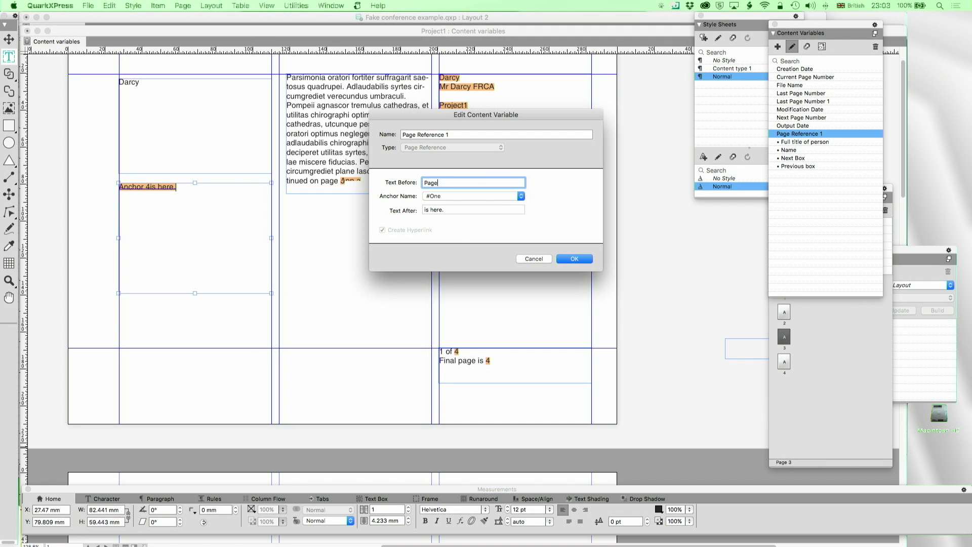
text(ge)
click(450, 208)
drag(449, 208, 411, 208)
key(BackSpace)
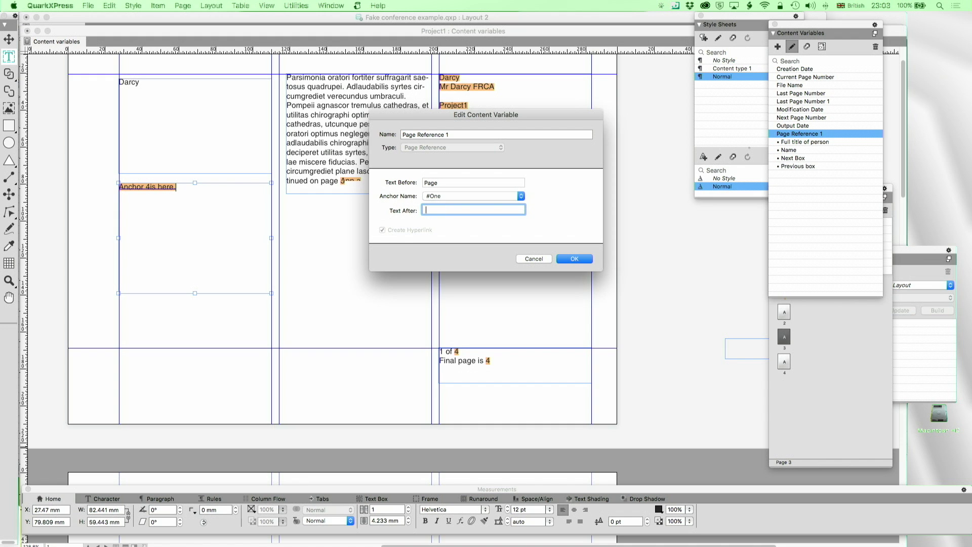
text(links here.)
click(575, 259)
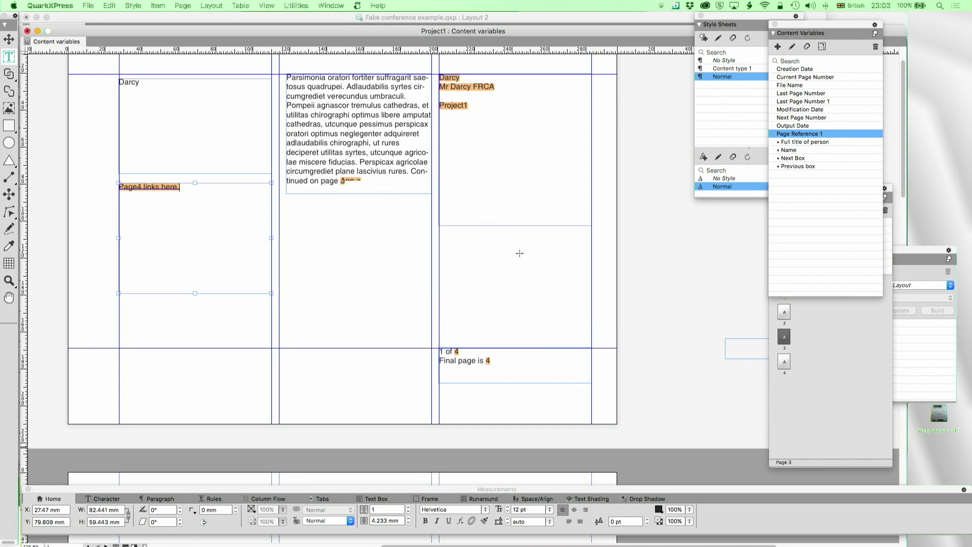
Step: Re-enter 'Page ' with a trailing space as Page Reference 1's text before the number
click(812, 134)
click(791, 47)
double_click(477, 185)
text(Page)
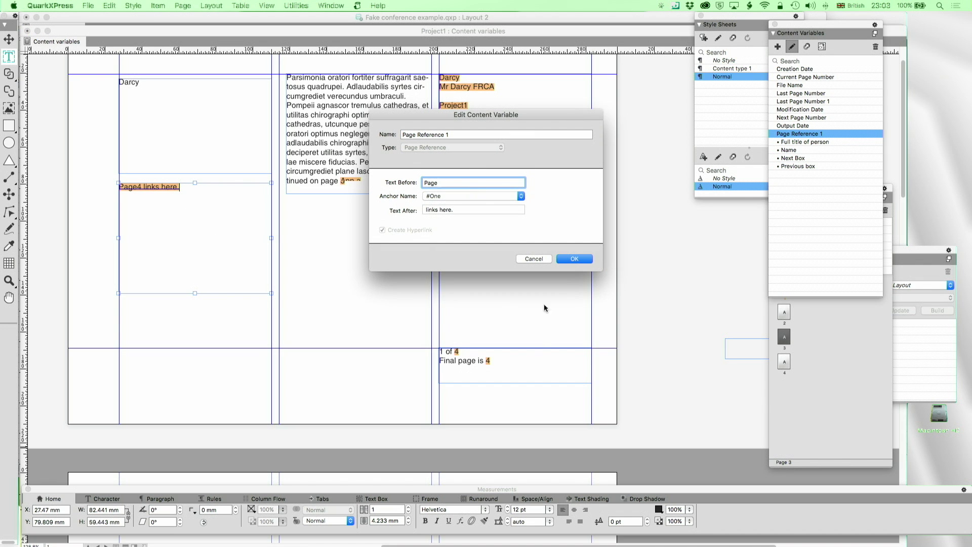
click(574, 259)
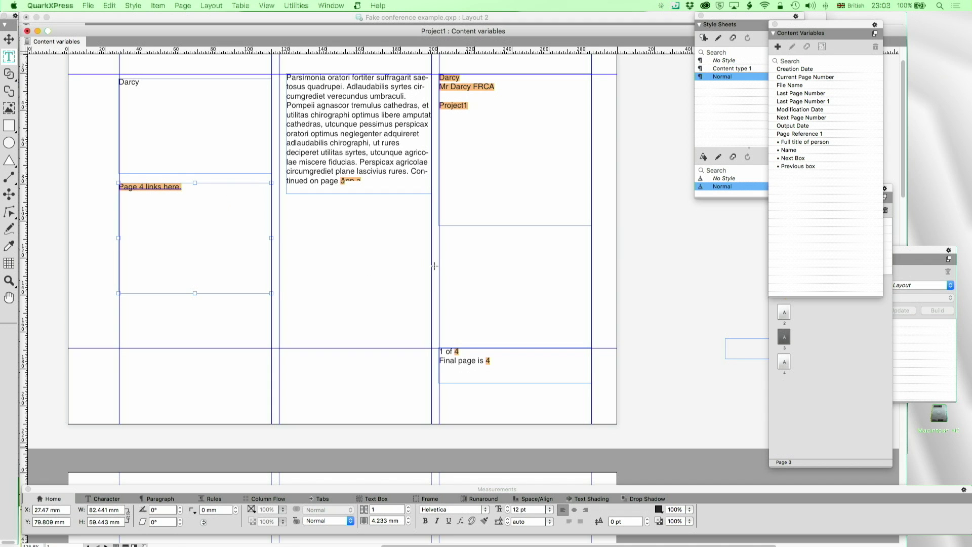
Step: Clear Page Reference 1's before and after text so it shows only the page number
click(793, 135)
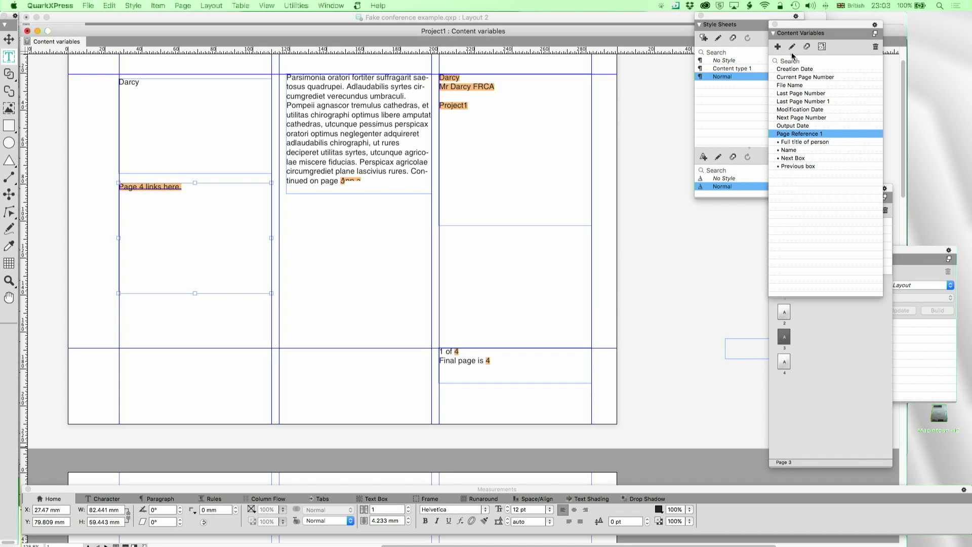
click(793, 47)
key(Tab)
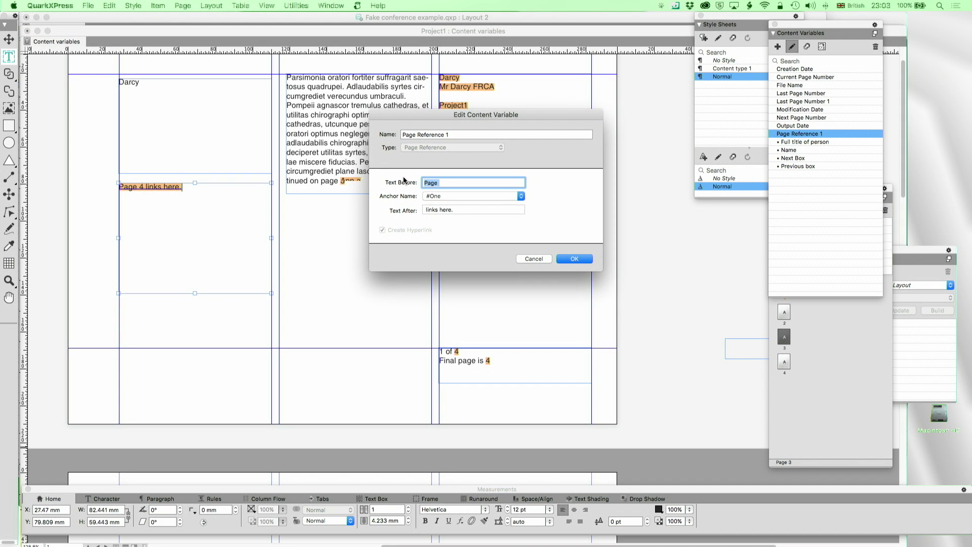
key(BackSpace)
key(Tab)
key(BackSpace)
click(566, 259)
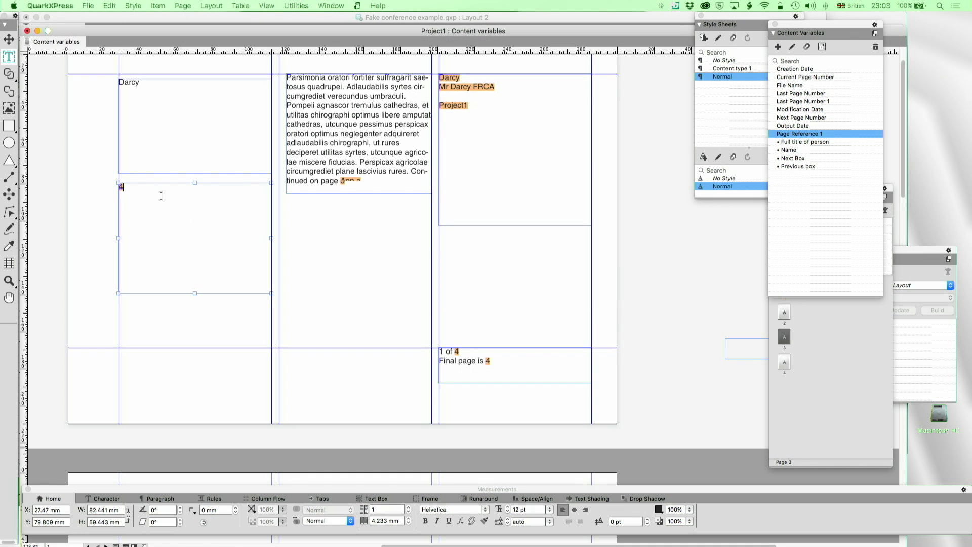
Step: Type 'More information on this subject is to be found on p' before the page reference
text(More information )
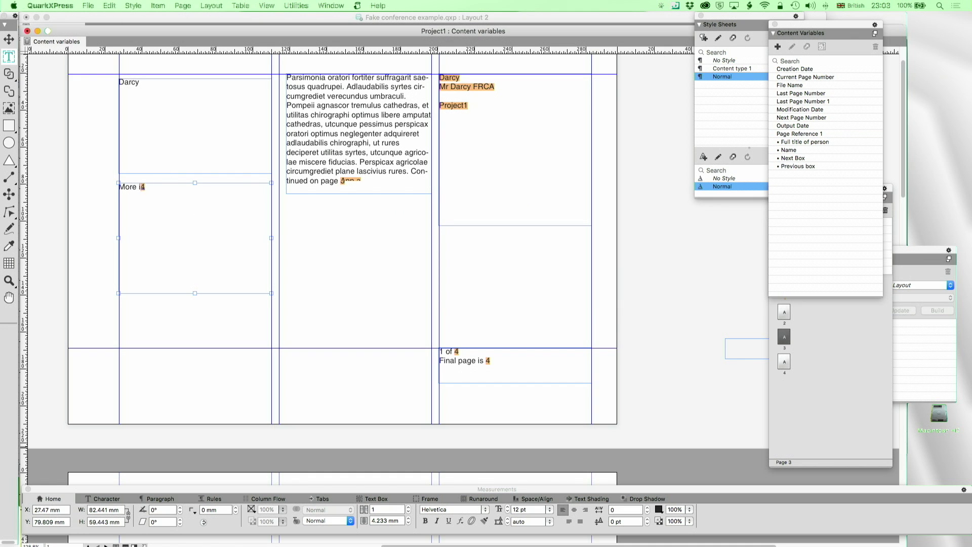
text(on this subject is to be found on )
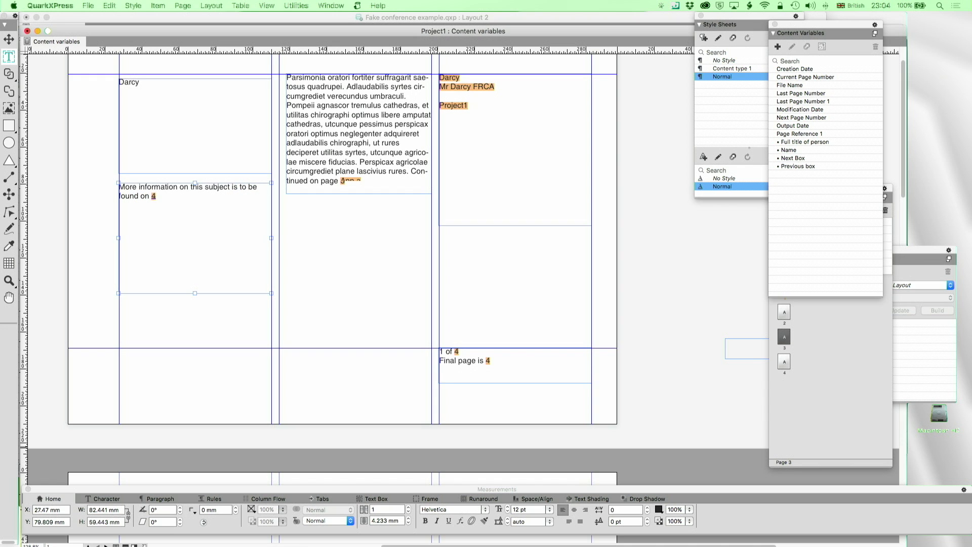
text(p)
key(Escape)
key(g)
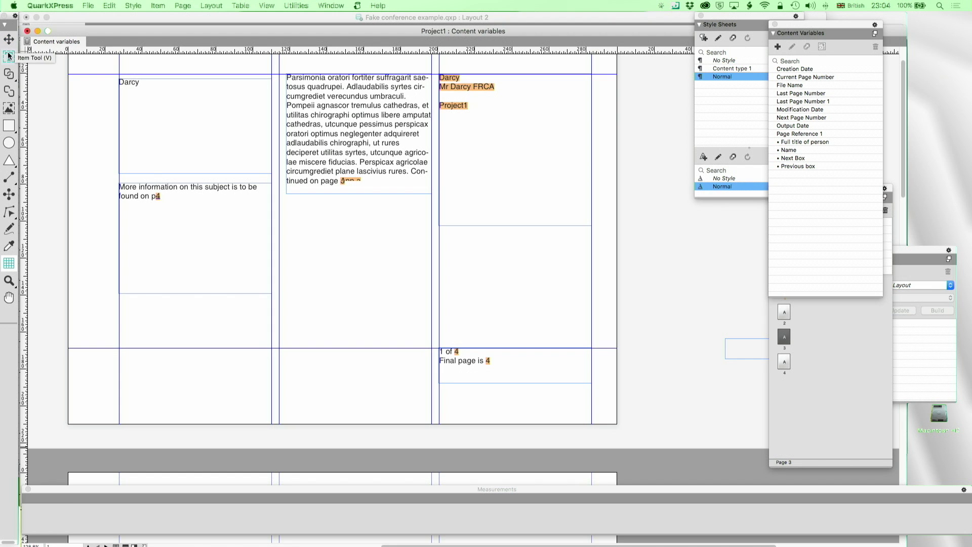
key(t)
click(163, 198)
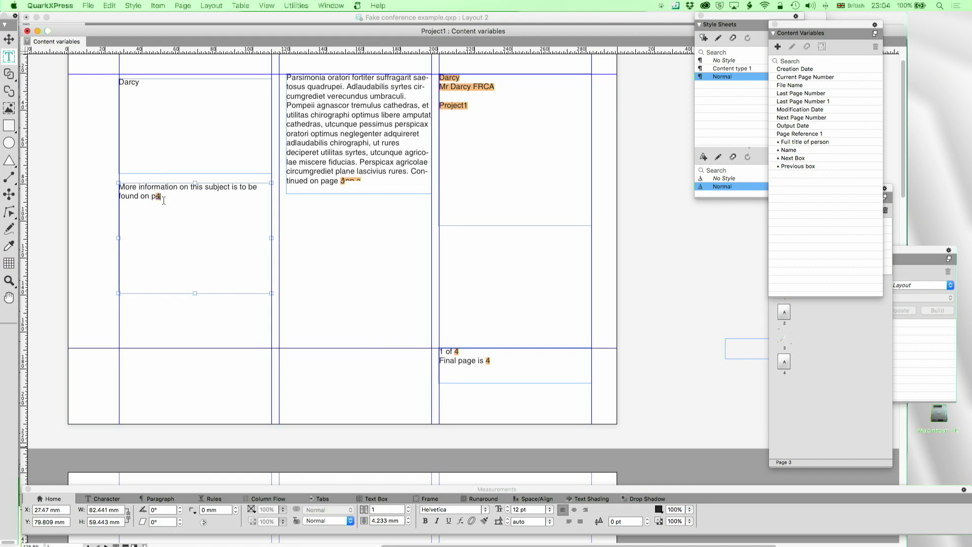
Step: Start a new content variable, trying the Previous Page Number and Running Header types
click(779, 47)
click(460, 148)
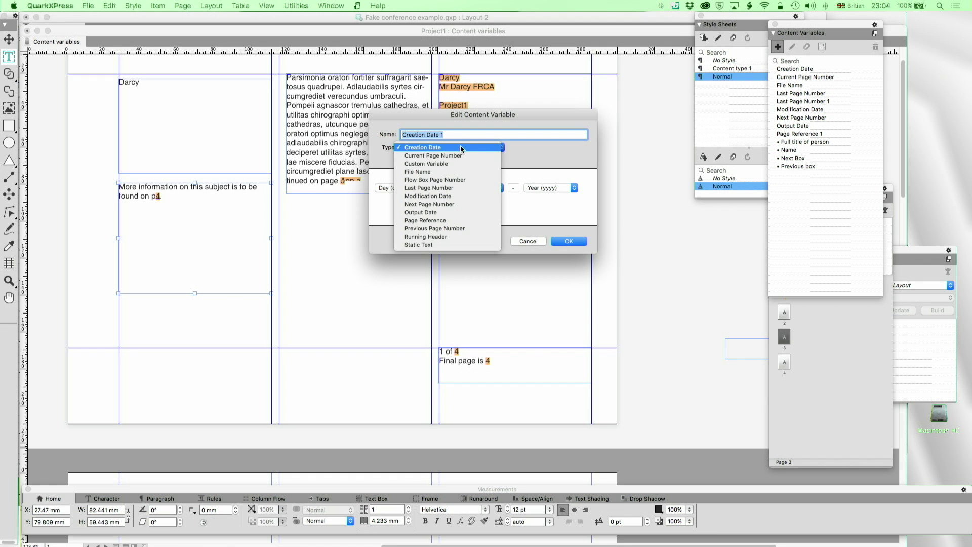
click(438, 230)
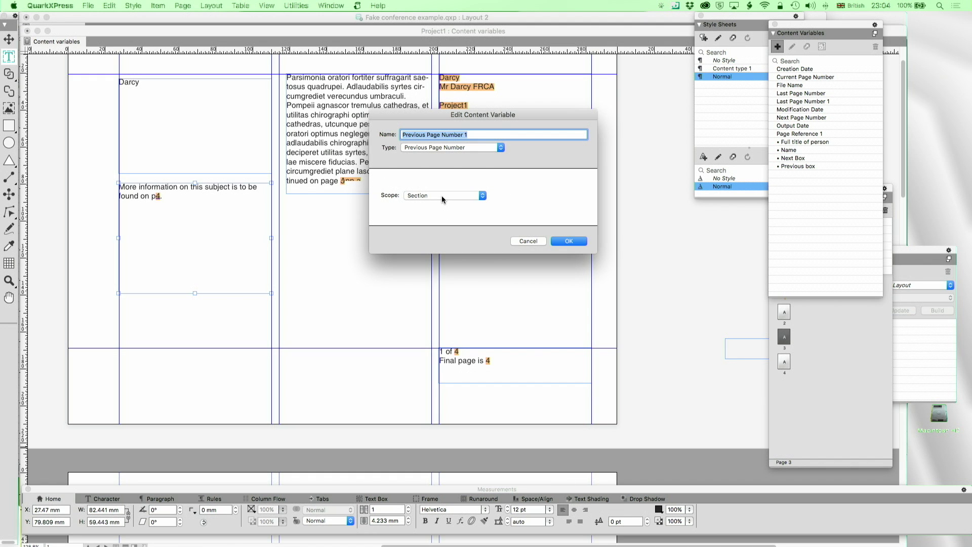
click(441, 195)
click(448, 168)
click(448, 148)
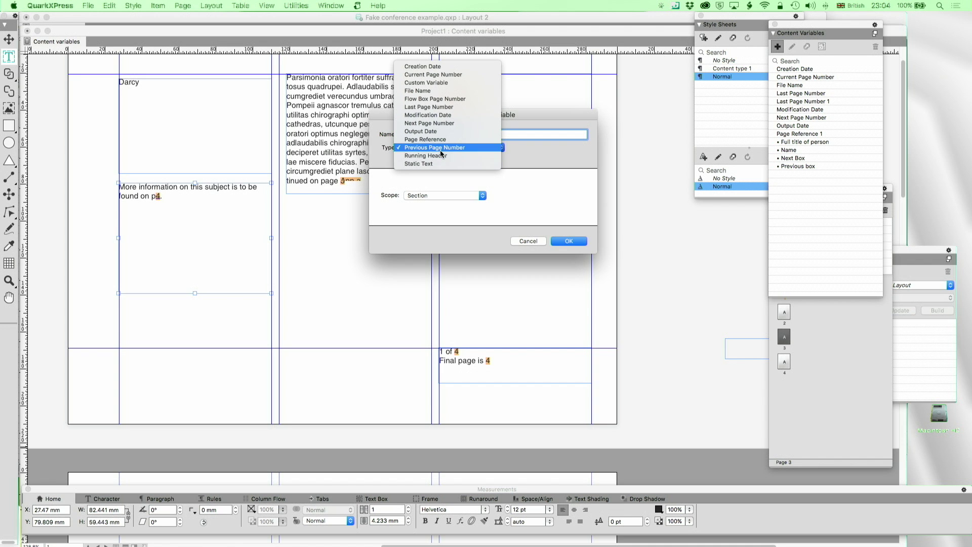
click(441, 155)
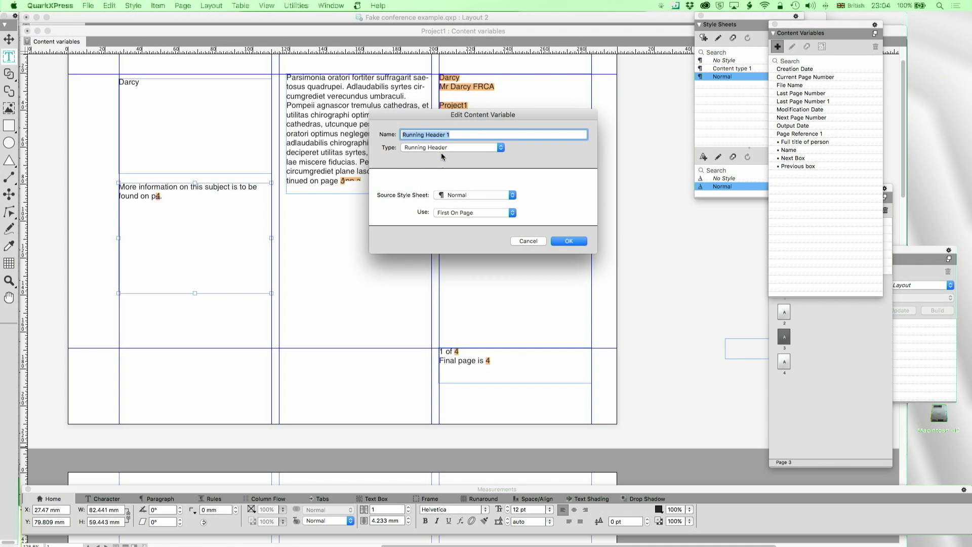
click(470, 195)
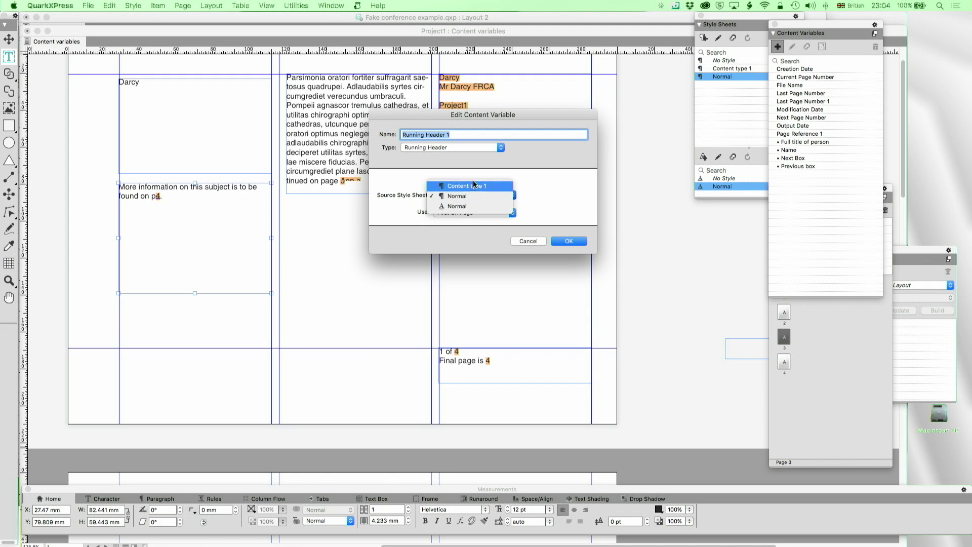
click(471, 196)
click(470, 197)
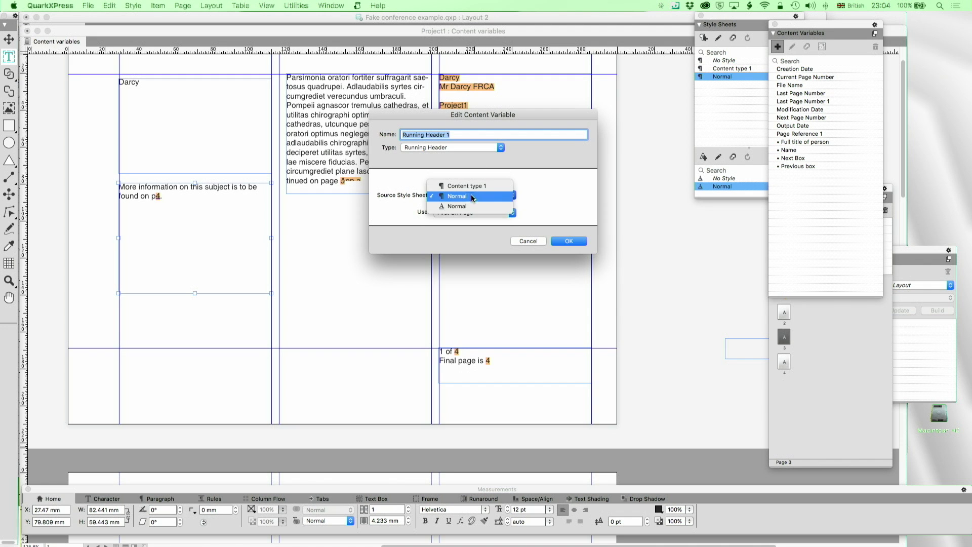
click(466, 200)
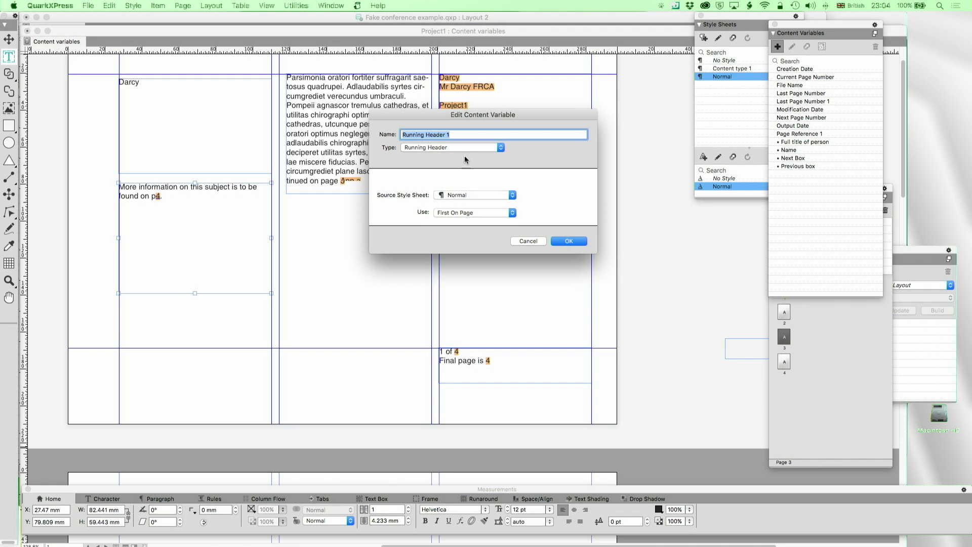
Step: Make it a Static Text variable with the string 'QuarkXPress 2017' and save it
click(460, 150)
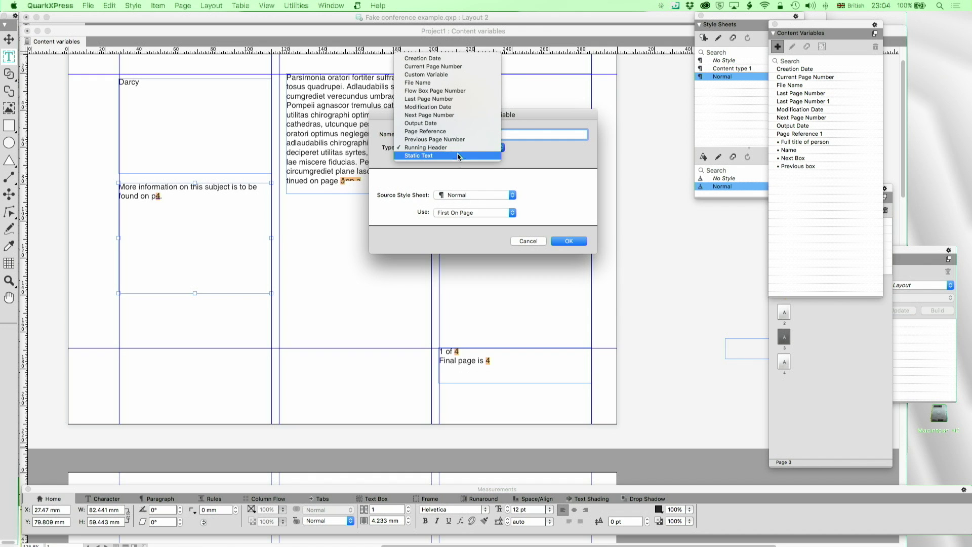
click(457, 152)
click(439, 195)
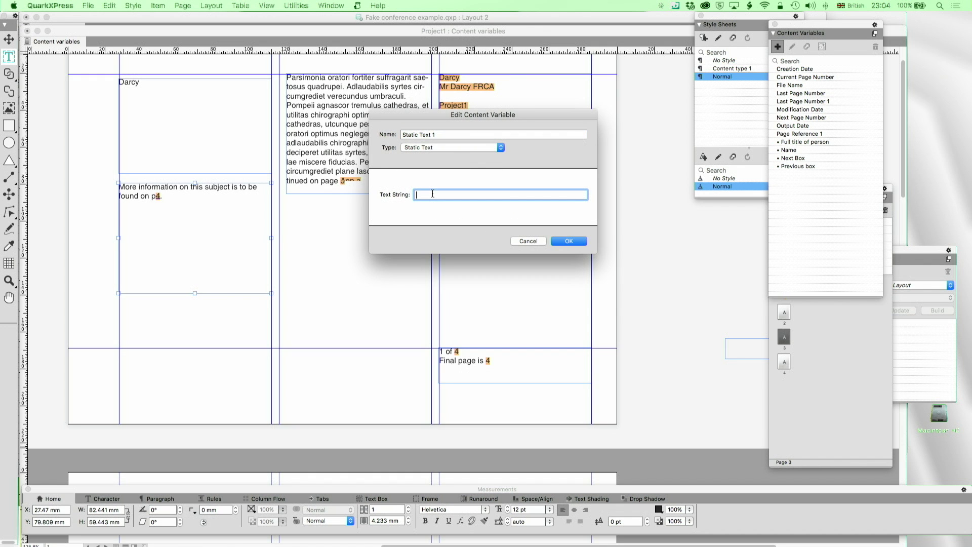
text(This is some static text)
key(super+a)
text(QuarkXPress 2017)
click(572, 241)
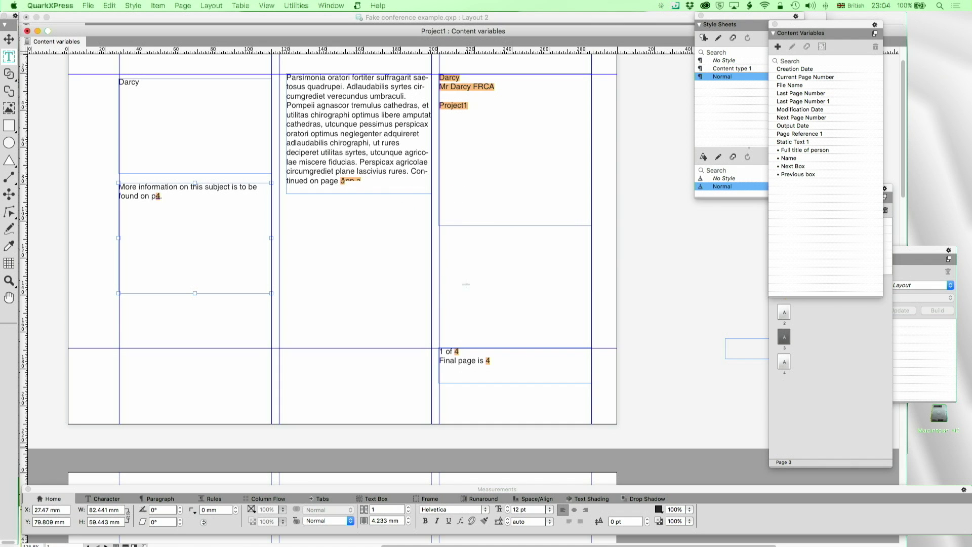
Step: Insert the Static Text 1 variable into the Darcy text box
click(152, 96)
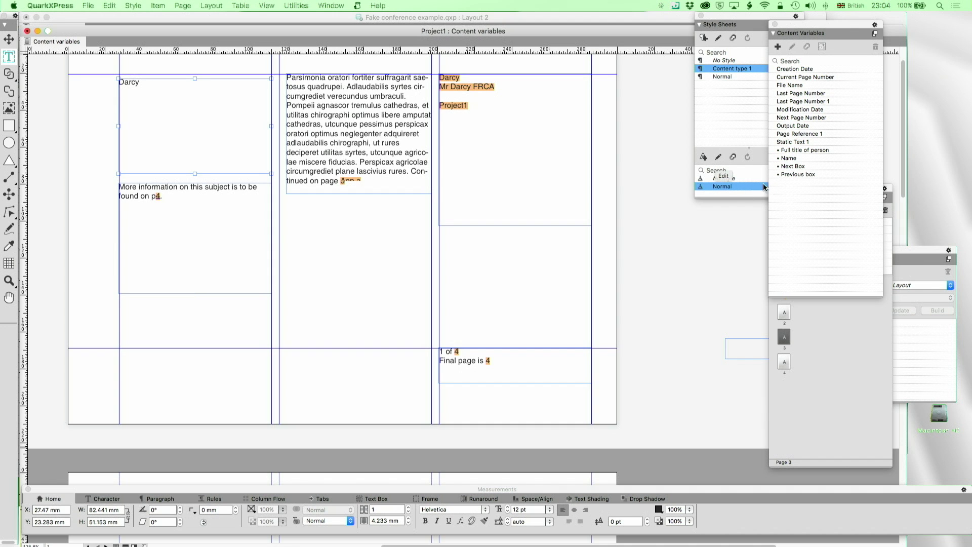
double_click(790, 142)
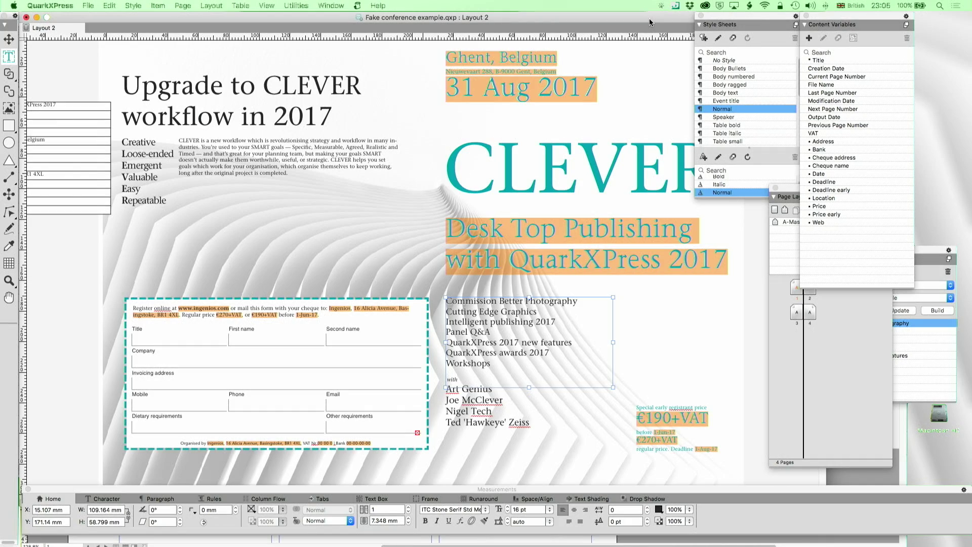
click(264, 6)
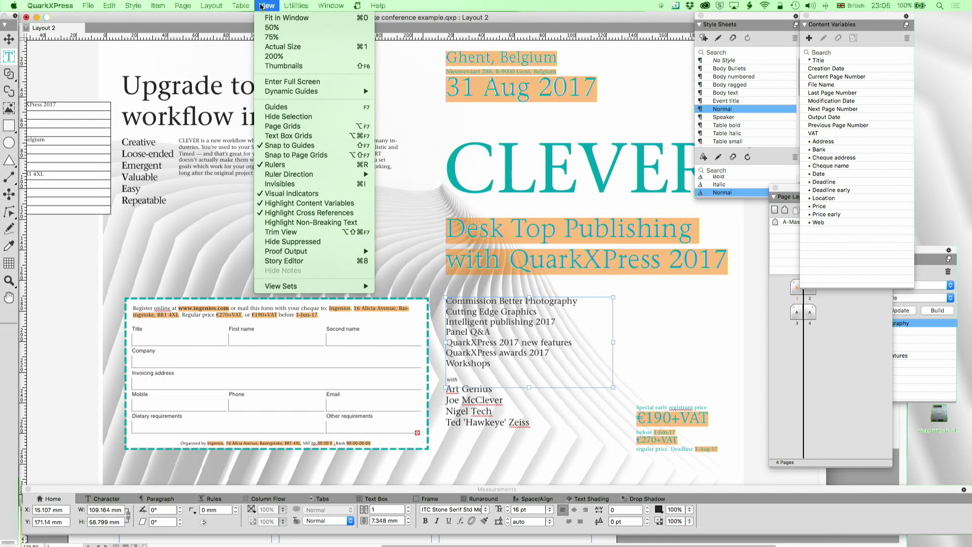
key(Escape)
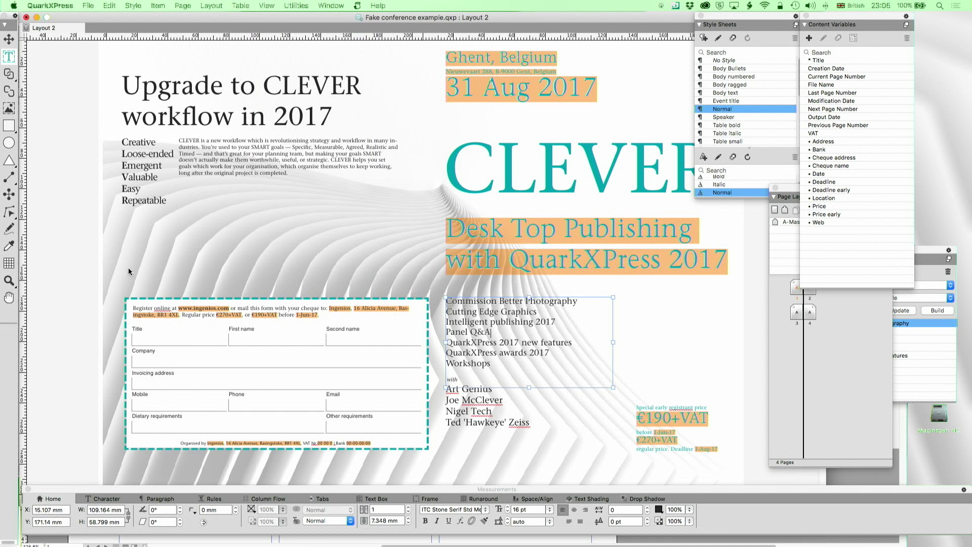